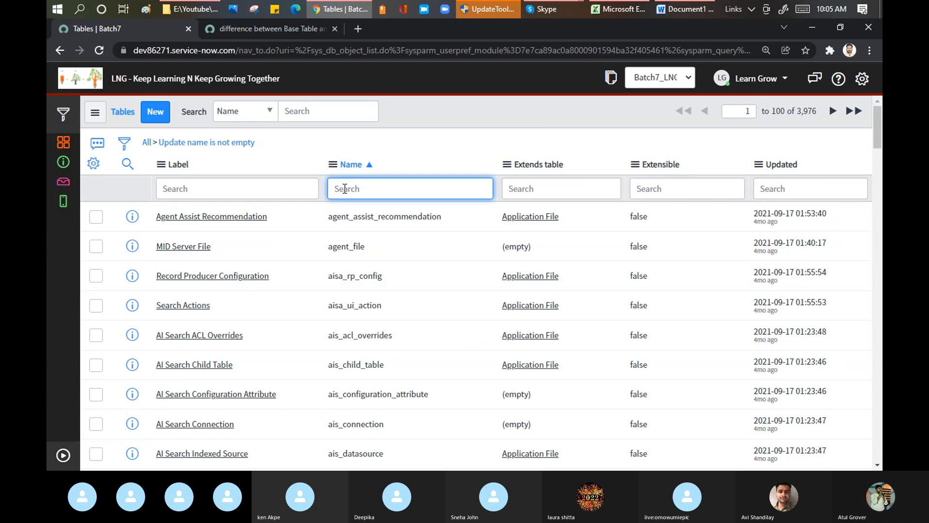
Filter the tables list by name, first with %task and finally with task% for names starting with task
type("%task")
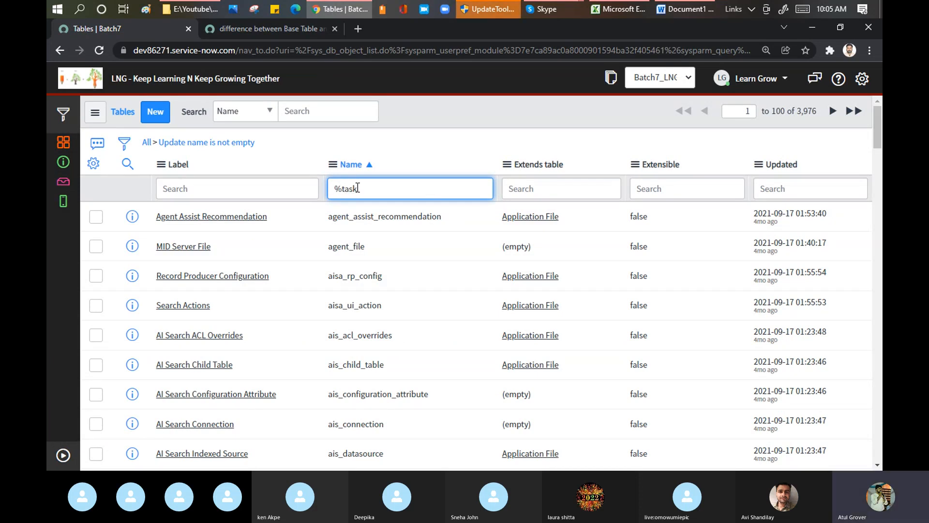
key("Return")
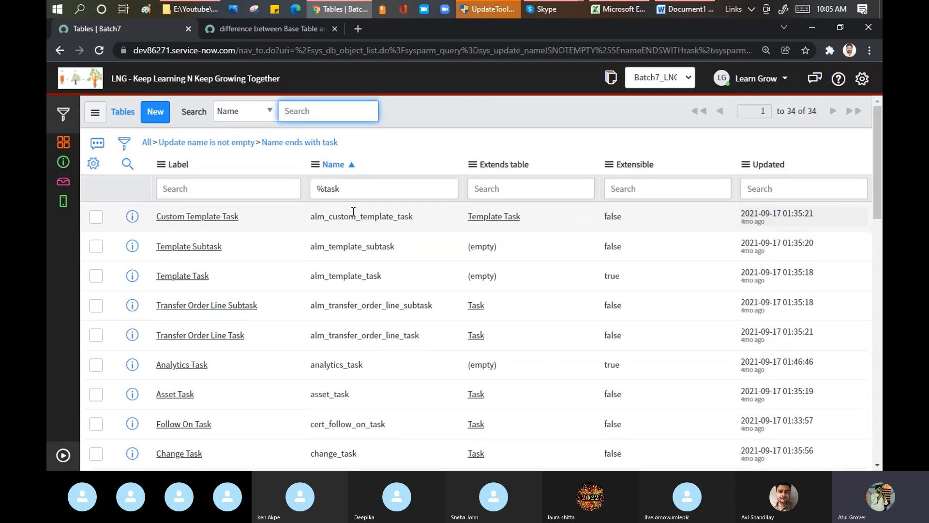
left_click_drag(327, 189, 274, 184)
key("BackSpace")
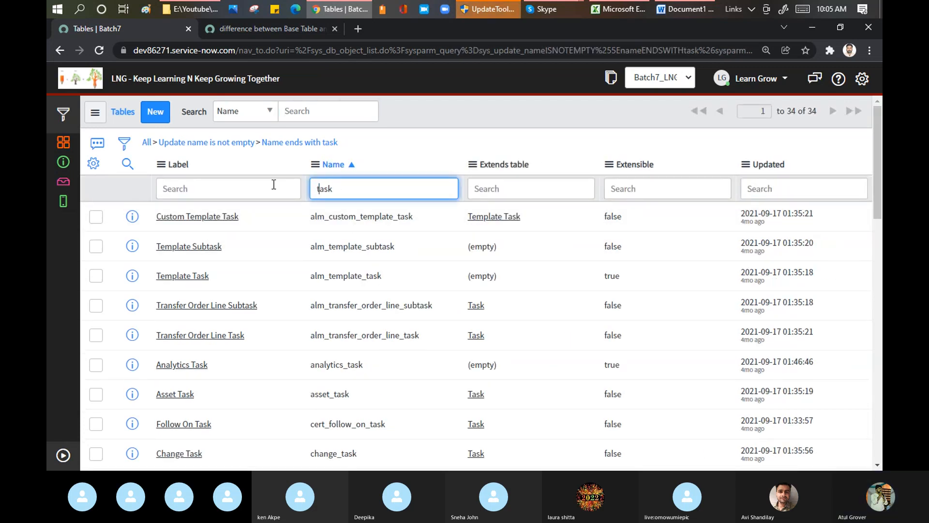
type("%")
key("Return")
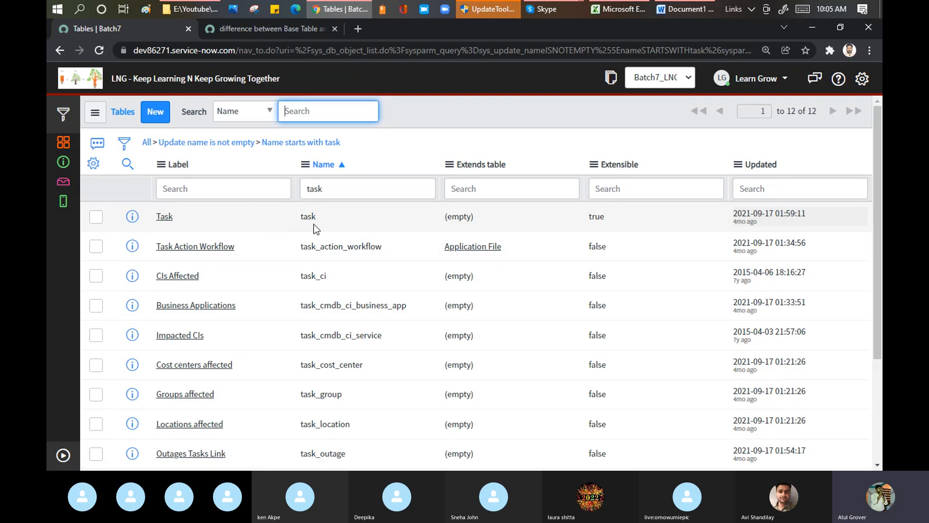
Open the Task table's record to review its label and name, and return to the tables list
left_click(164, 219)
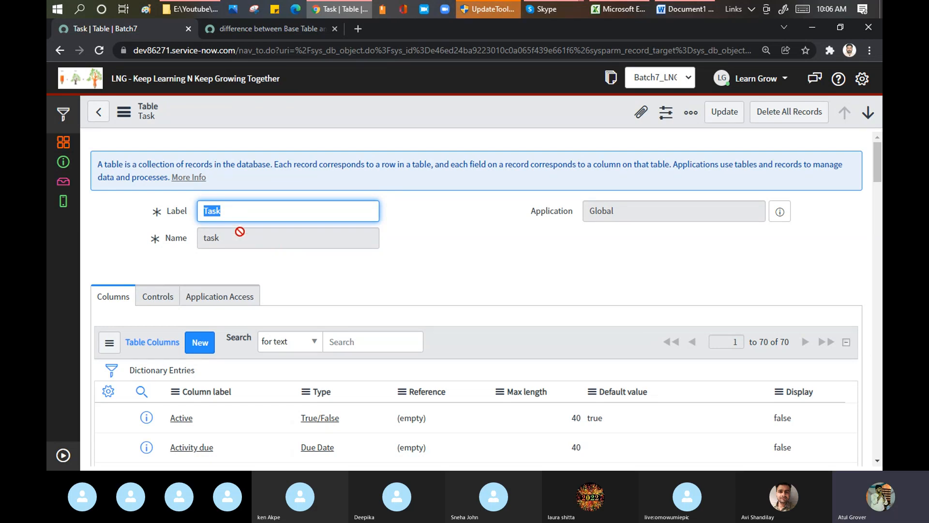
left_click(230, 209)
left_click_drag(231, 209, 204, 208)
left_click(97, 119)
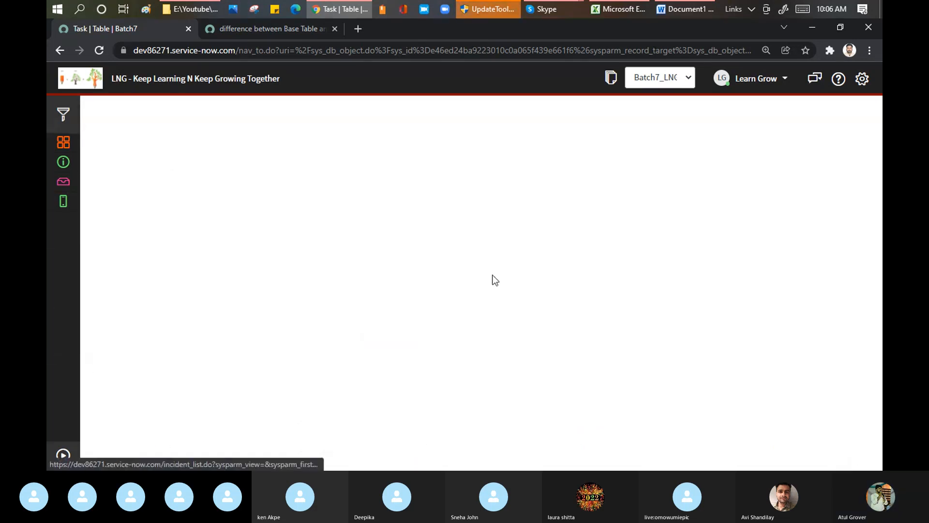
Examine the Extends table and Extensible columns, comparing both values in the Task table's row
left_click_drag(504, 170, 457, 169)
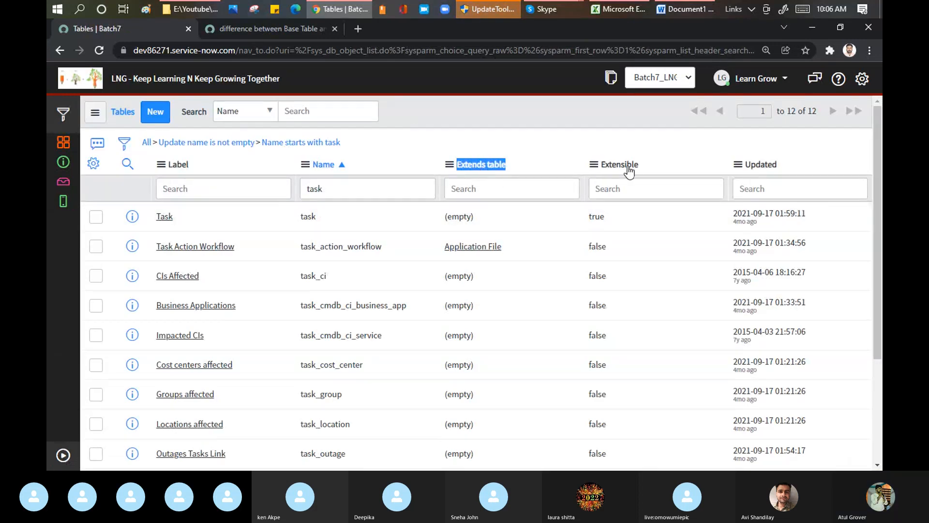
left_click_drag(641, 167, 604, 167)
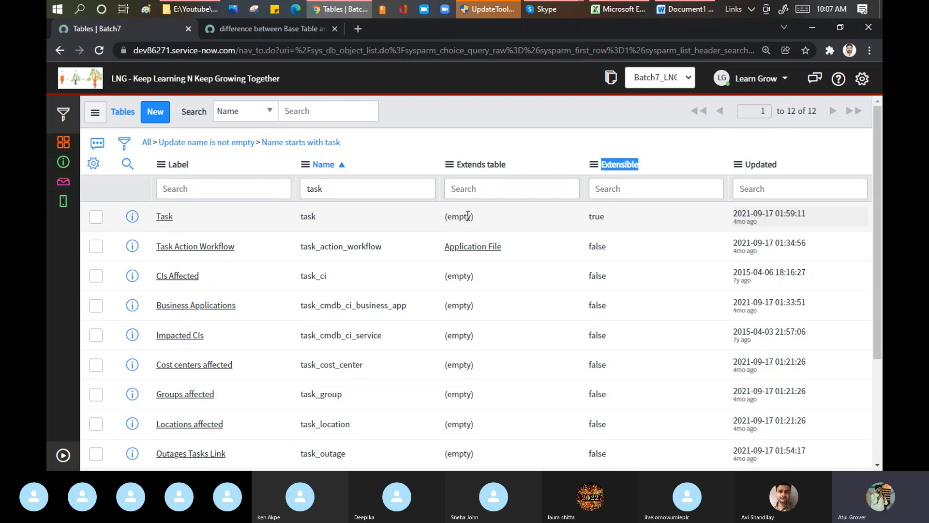
double_click(601, 218)
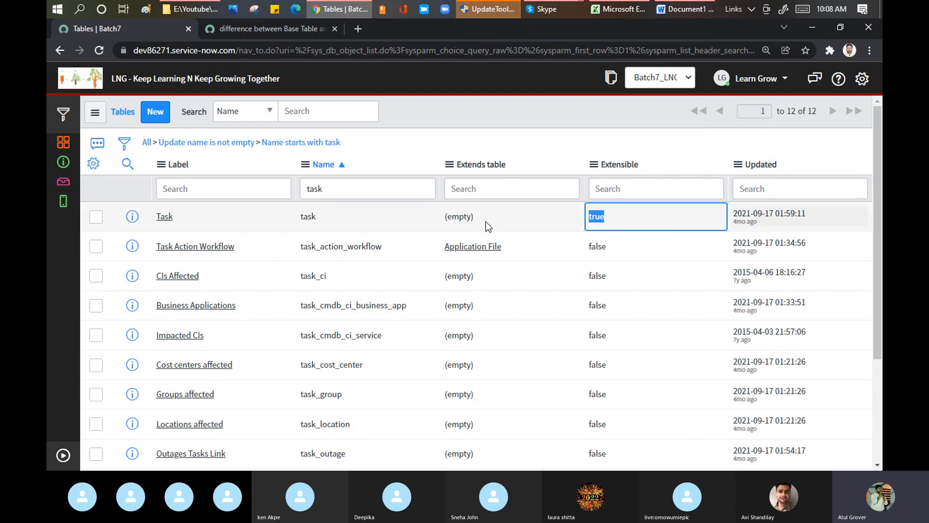
left_click_drag(443, 216, 481, 216)
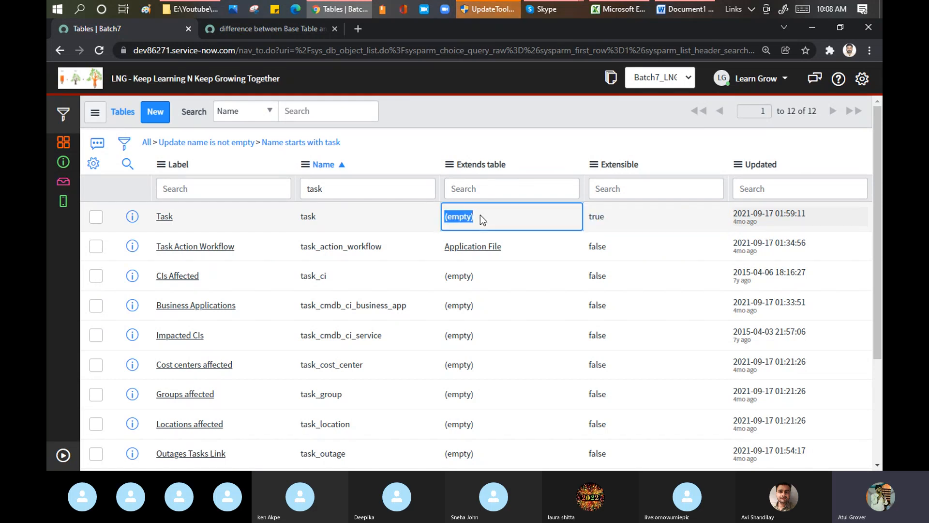
left_click_drag(632, 218, 582, 214)
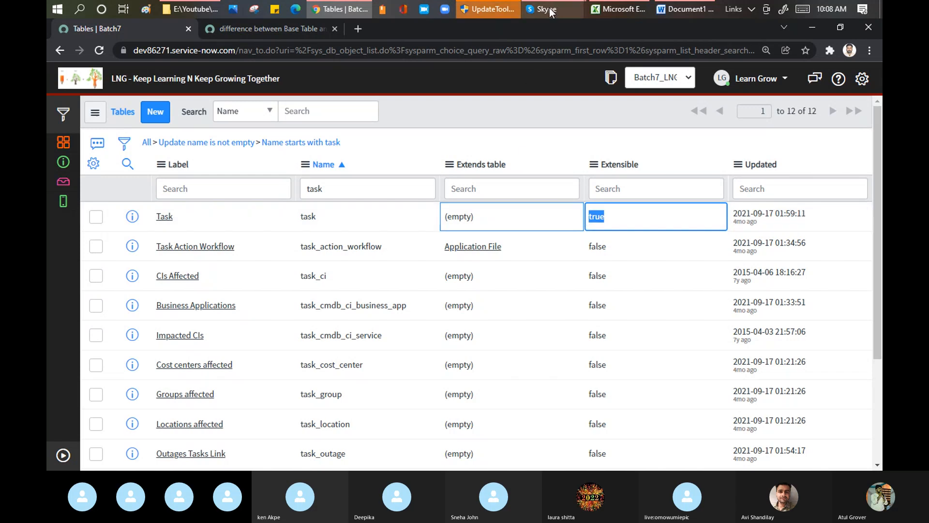
Close the chat pane in the Skype call window and switch back to the tables list in Chrome
mouse_move(550, 10)
left_click(498, 68)
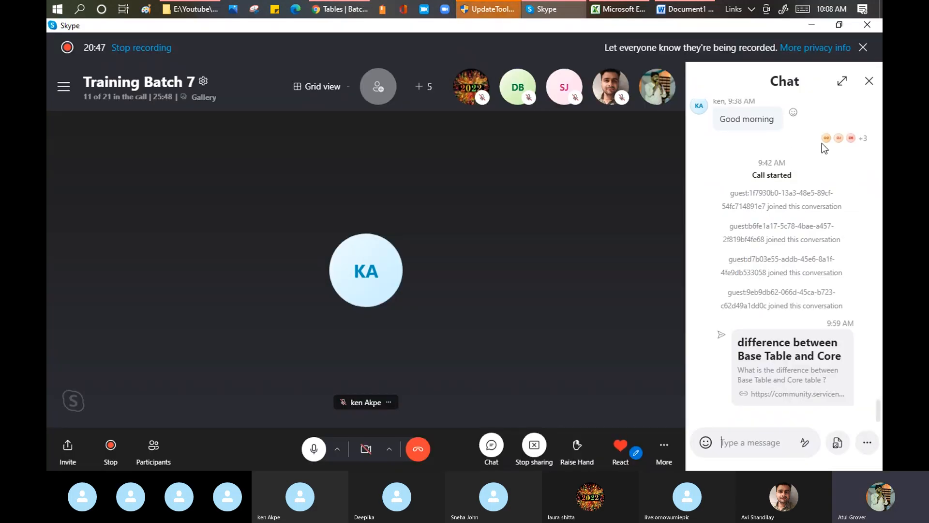
left_click(869, 81)
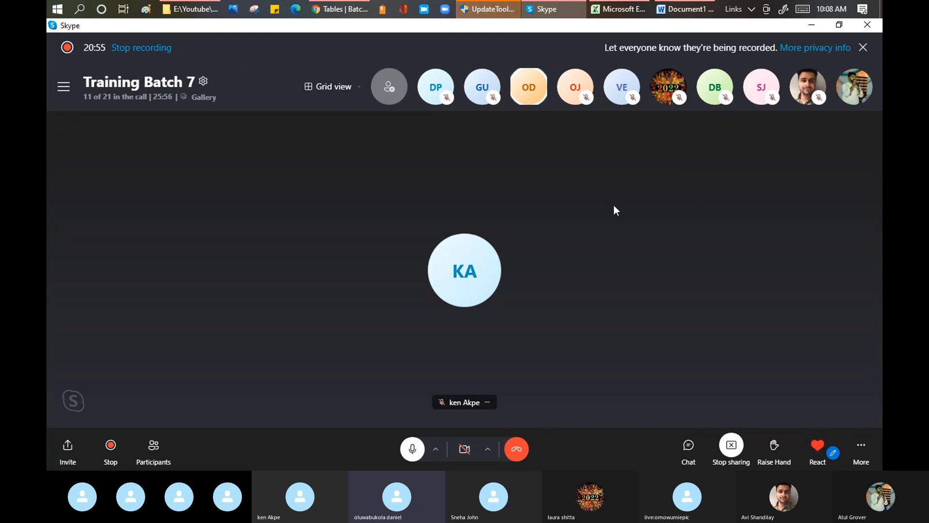
left_click(335, 9)
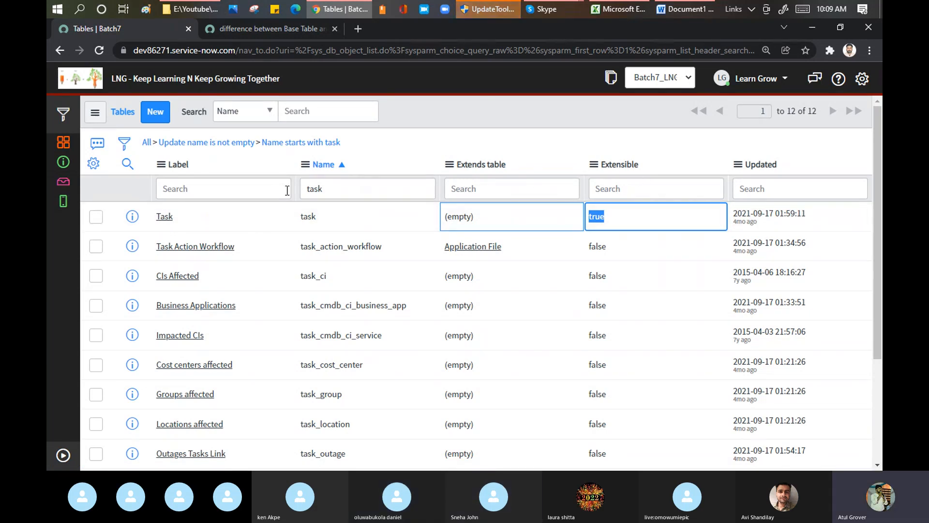
Replace the name filter with an Extends table filter of %task to list the tables extending task tables
double_click(331, 192)
key("BackSpace")
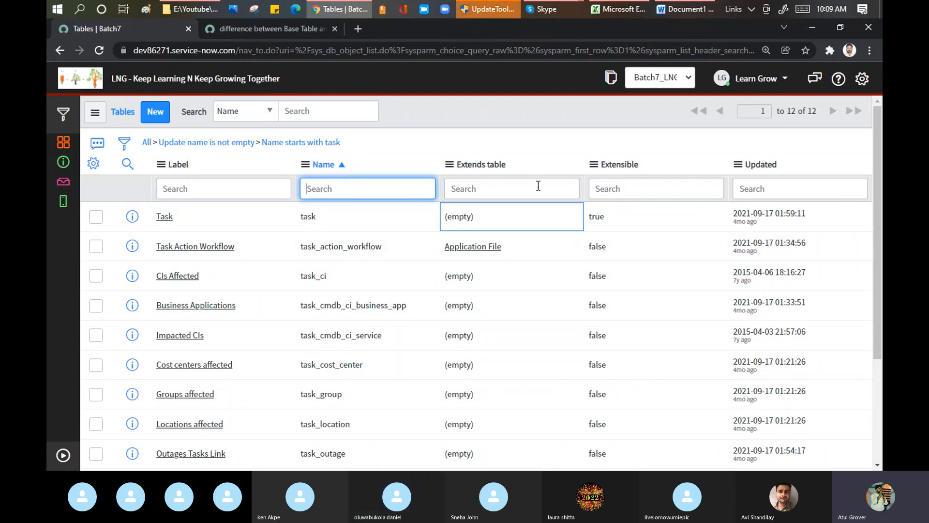
left_click(523, 184)
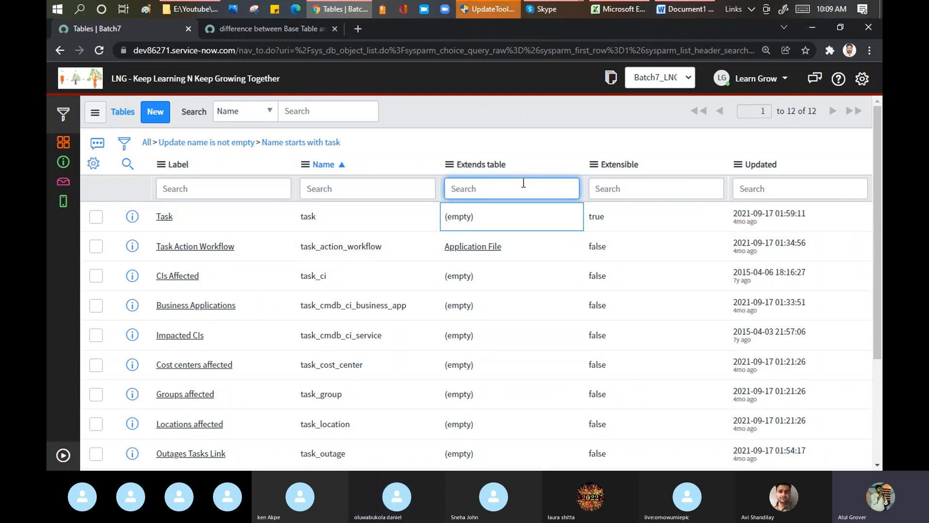
type("%task")
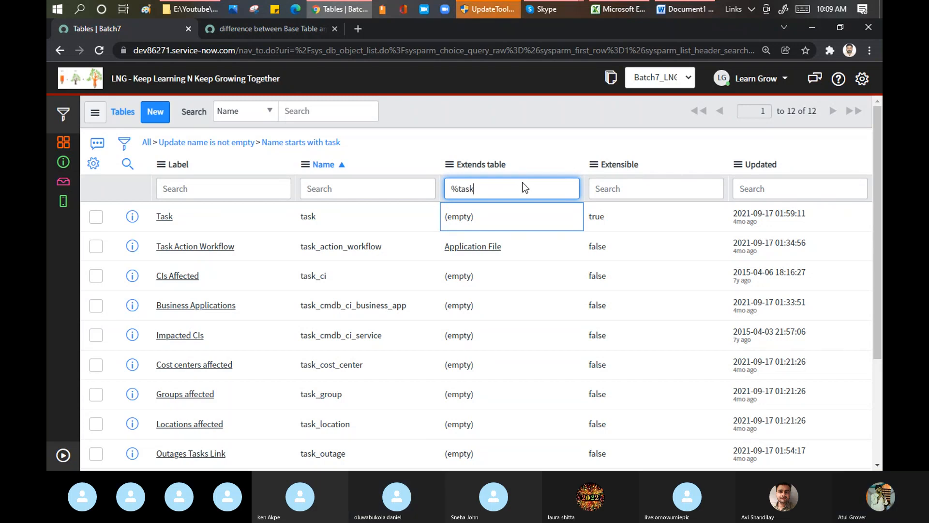
key("Return")
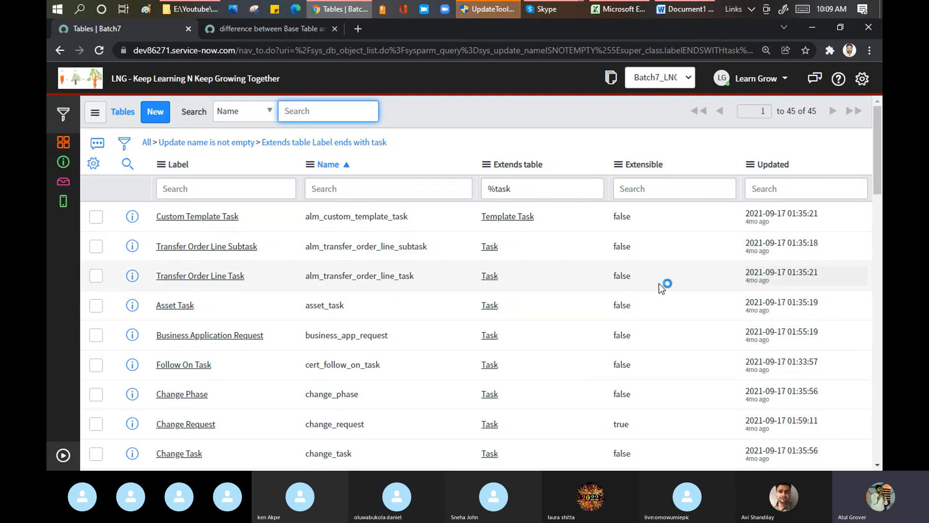
Set the Extensible value of the Asset Task table to true directly in the list and save it
left_click(650, 305)
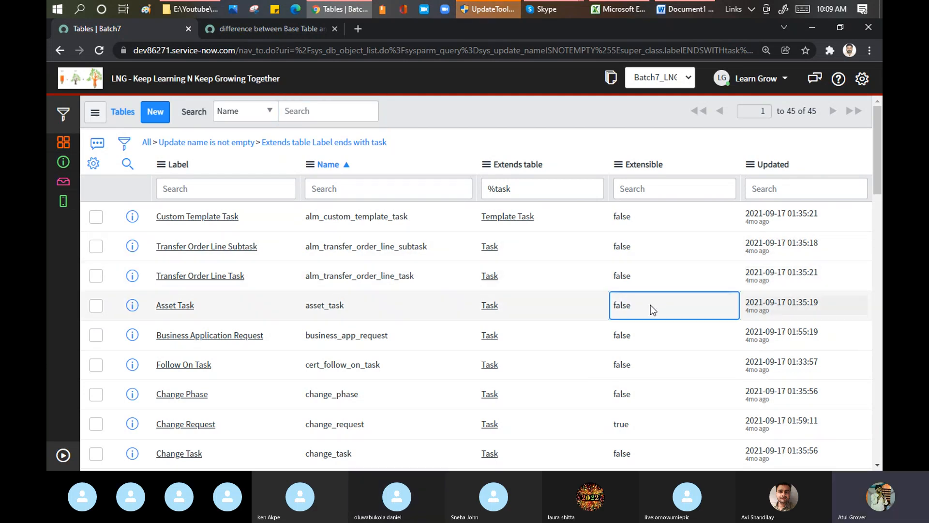
double_click(651, 305)
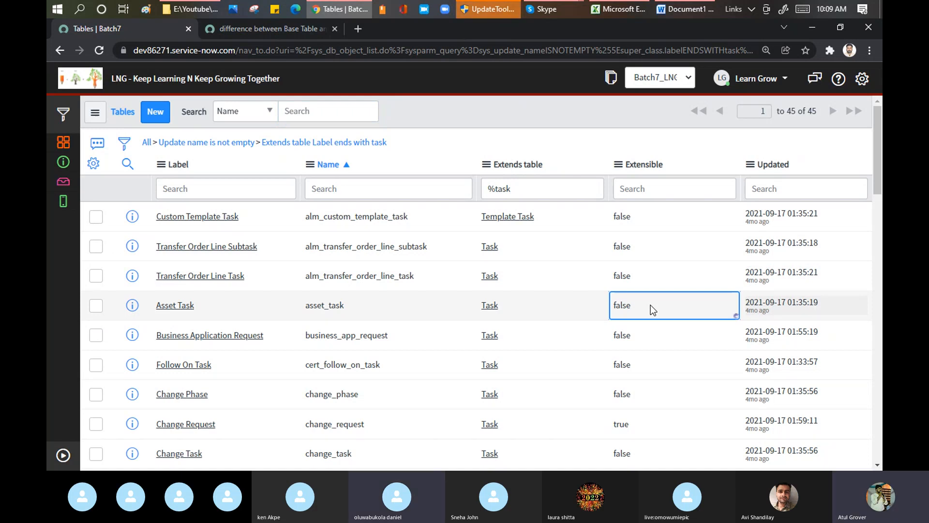
left_click(652, 310)
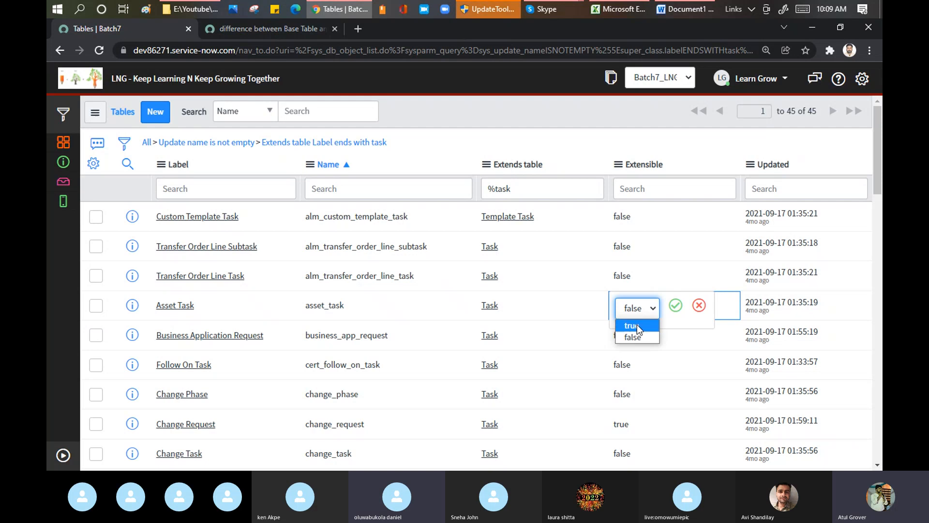
left_click(637, 324)
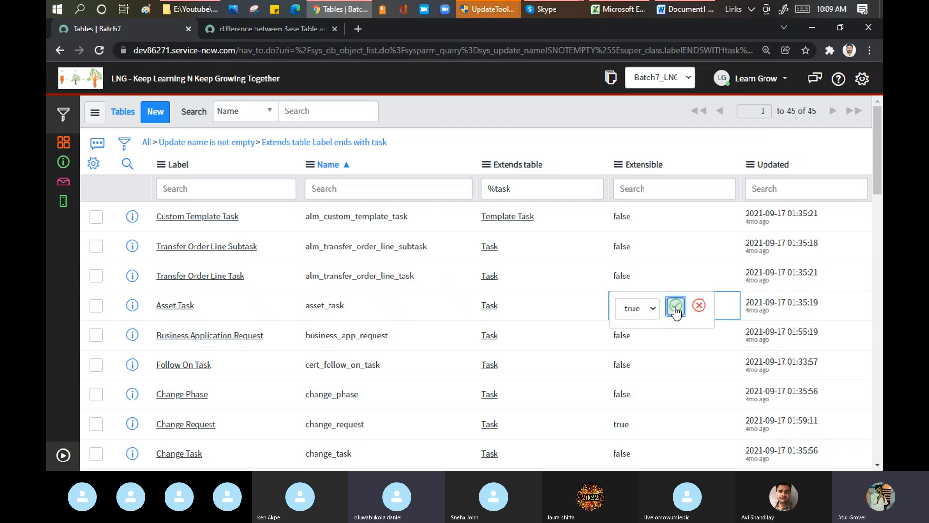
left_click(676, 306)
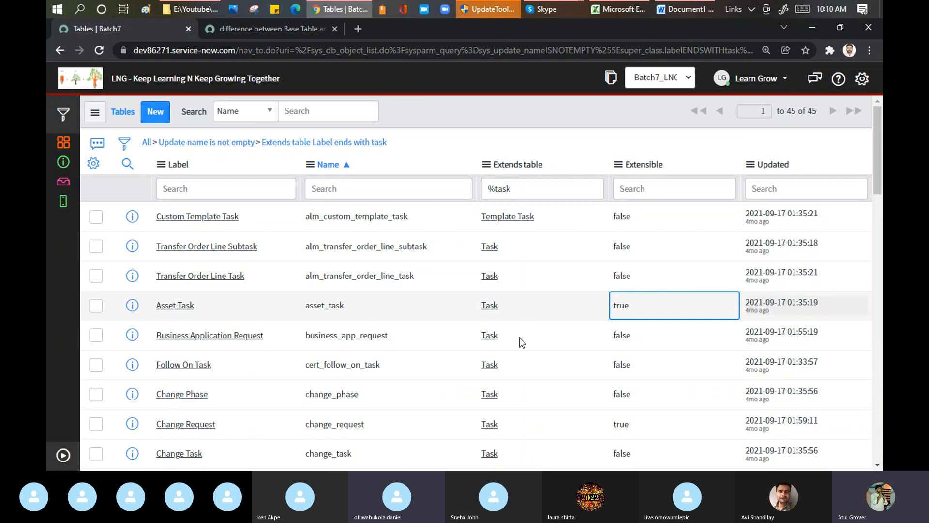
Check the base and core tables diagram on the community page and return to the tables list
mouse_move(544, 11)
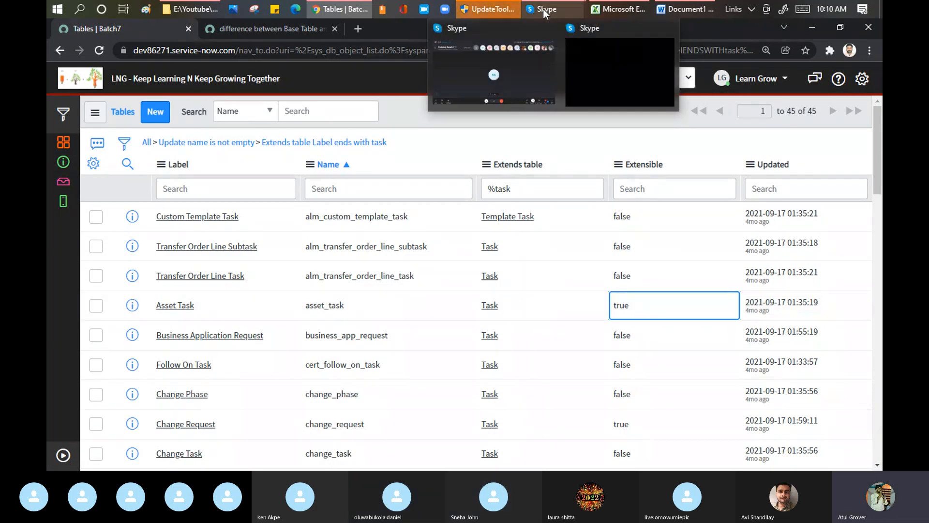
mouse_move(339, 9)
left_click(227, 46)
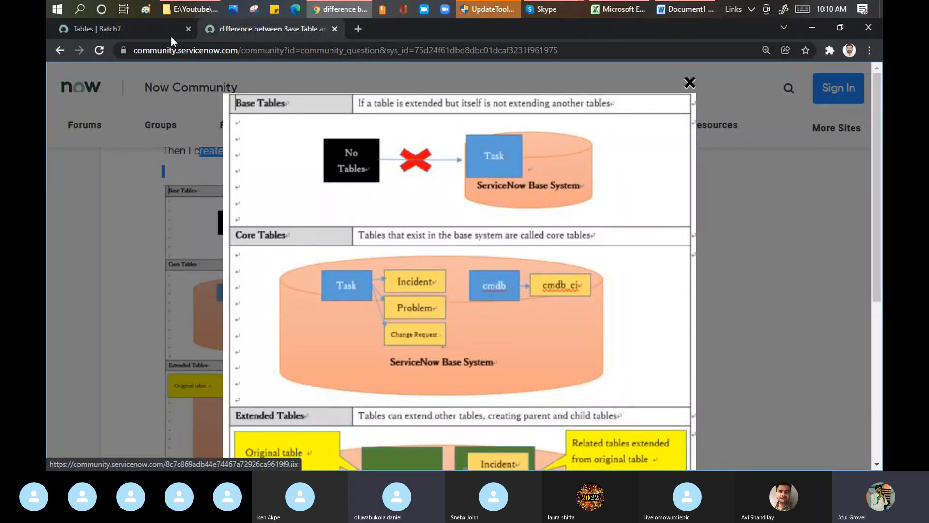
left_click(146, 31)
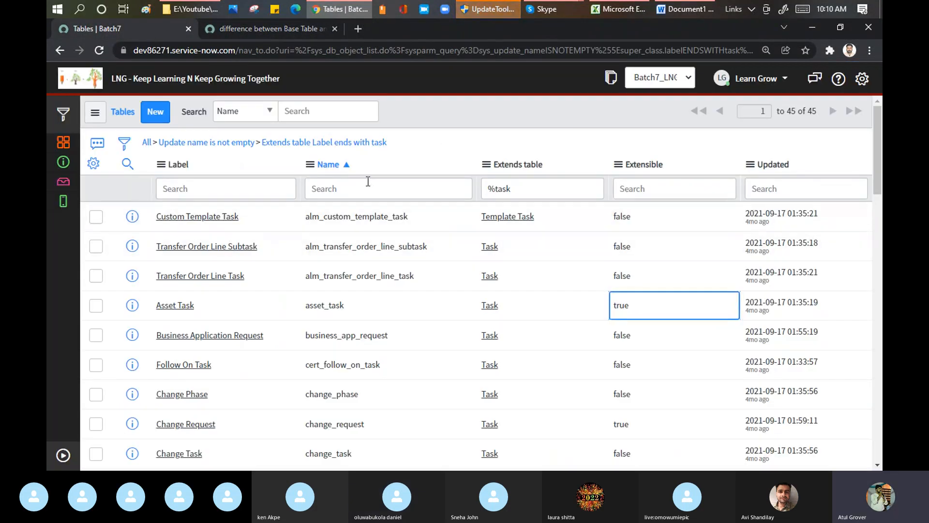
Clear the Extends table filter and filter by name instead, first with %task and finally with task%
triple_click(530, 191)
key("BackSpace")
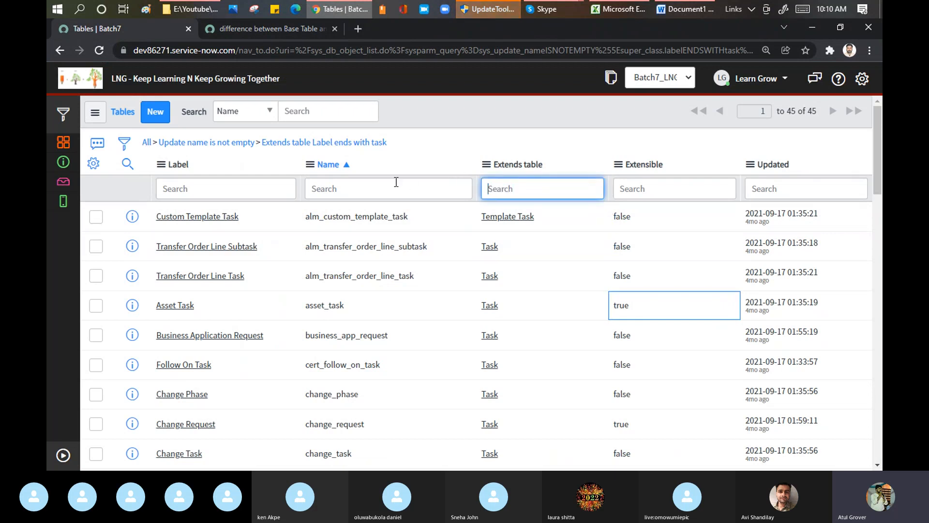
left_click(395, 182)
type("%task")
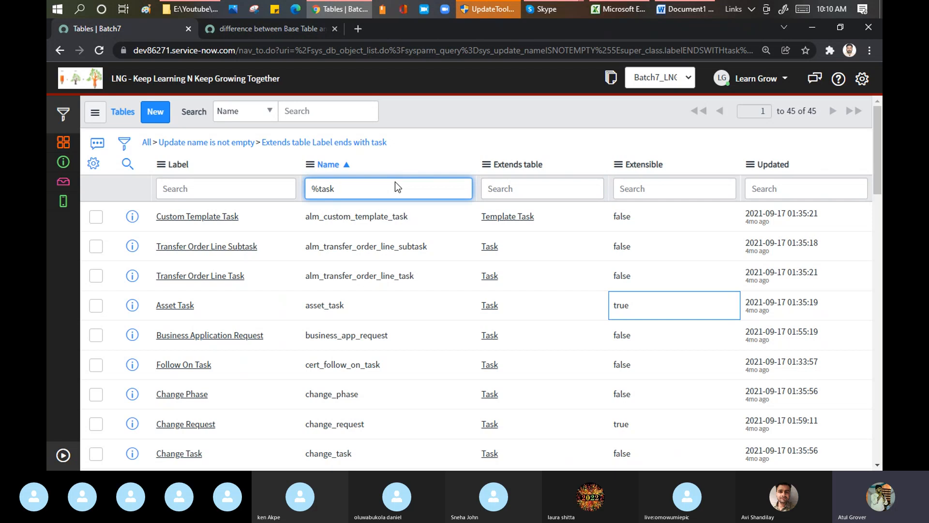
key("Return")
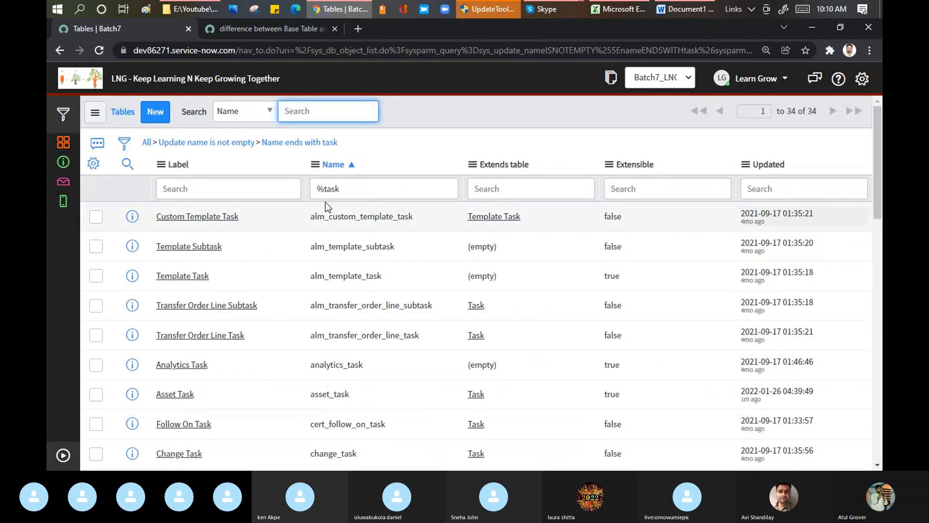
left_click_drag(324, 189, 293, 190)
key("BackSpace")
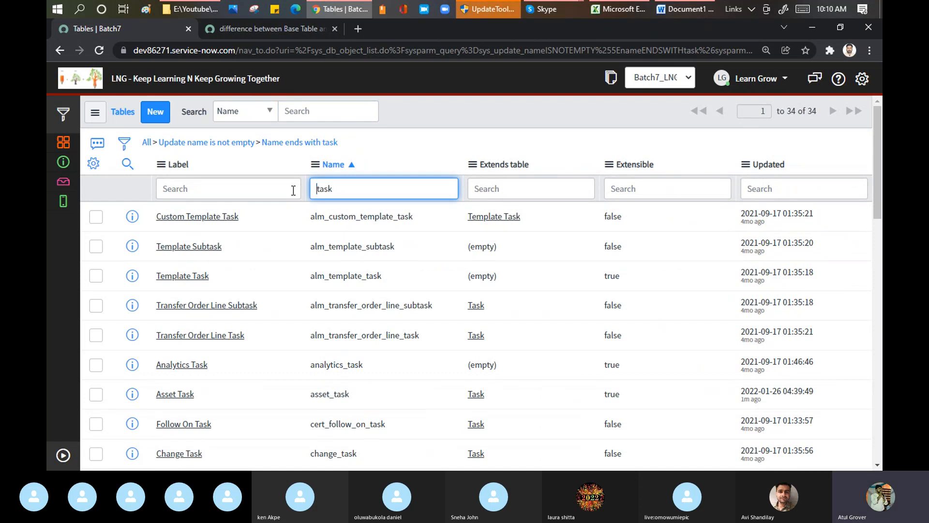
type("%")
key("Return")
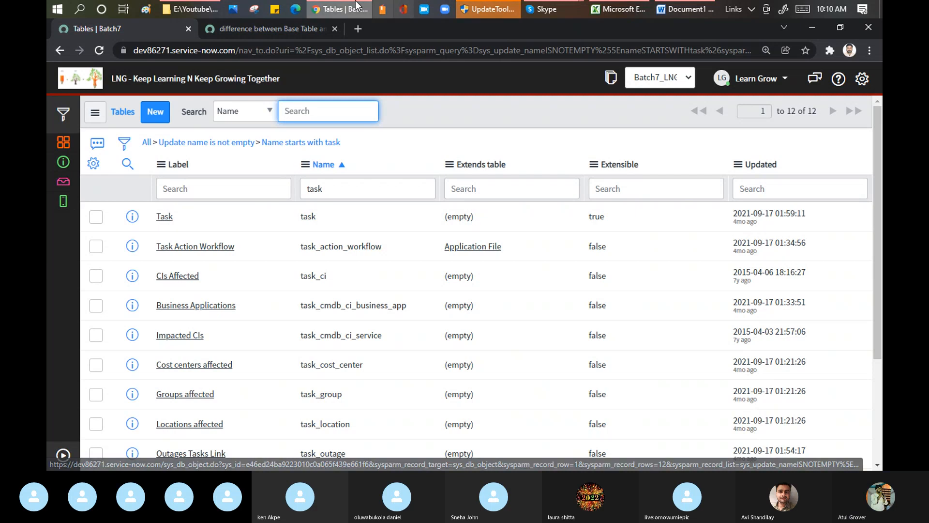
Review the community page's base table definition and open the Task table's record from the tables list
left_click(290, 31)
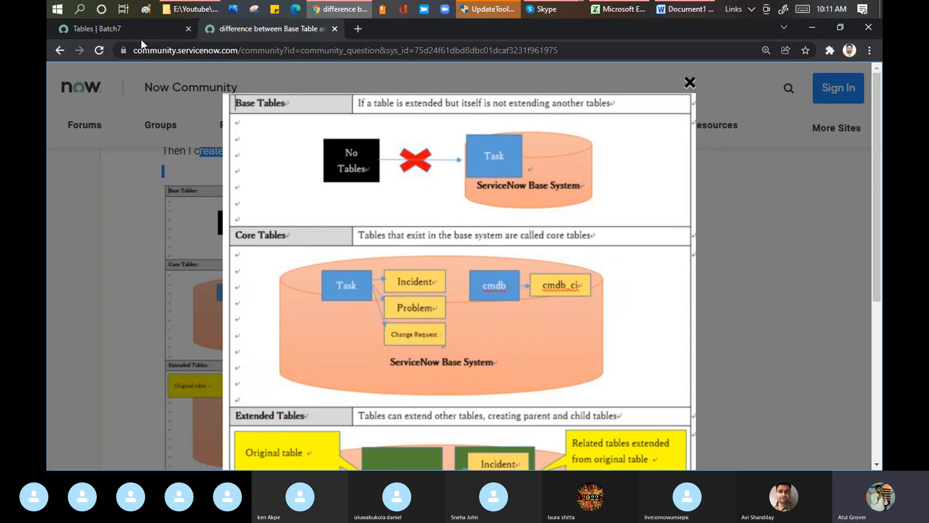
left_click(111, 29)
left_click(165, 217)
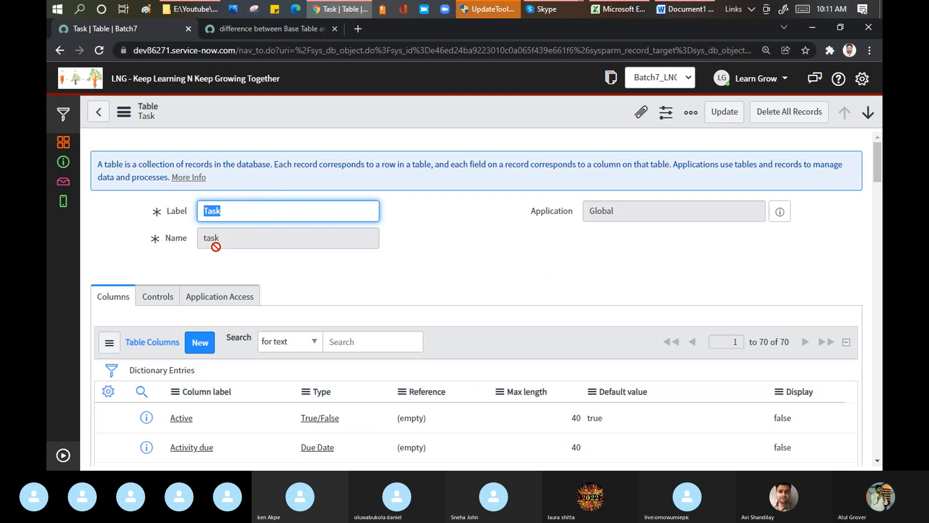
Go back from the community page to the Google results for "core table and base table in servicenow"
left_click(258, 24)
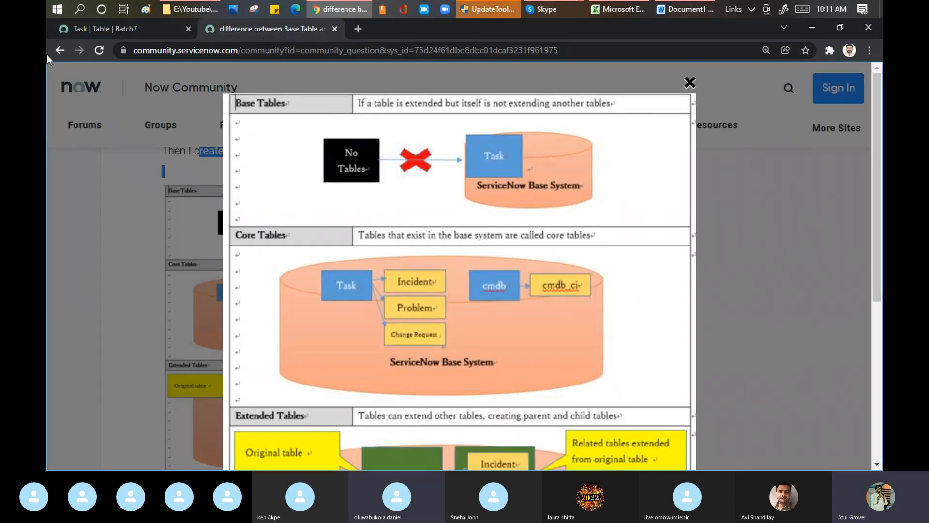
left_click(60, 50)
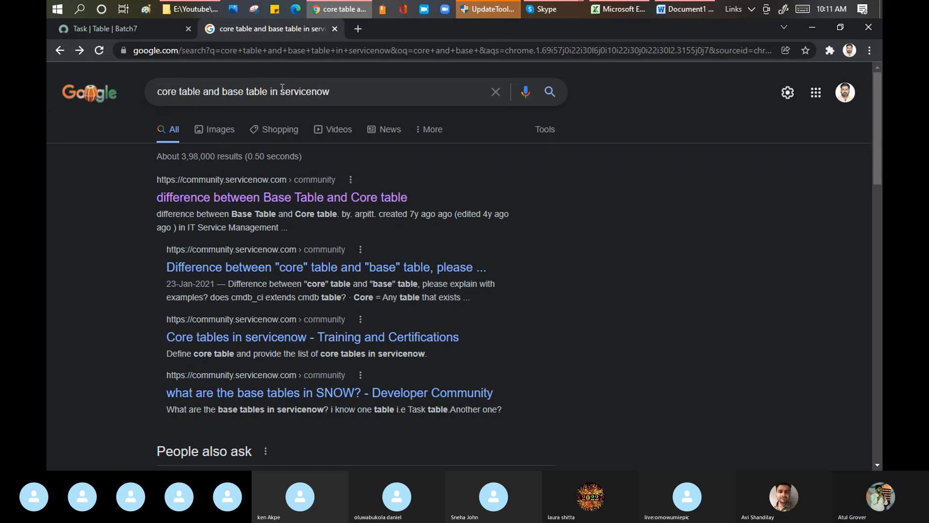
Search Google for "core table and base table in servicenow are same?" and read the featured snippet on base versus core tables
type("are same?")
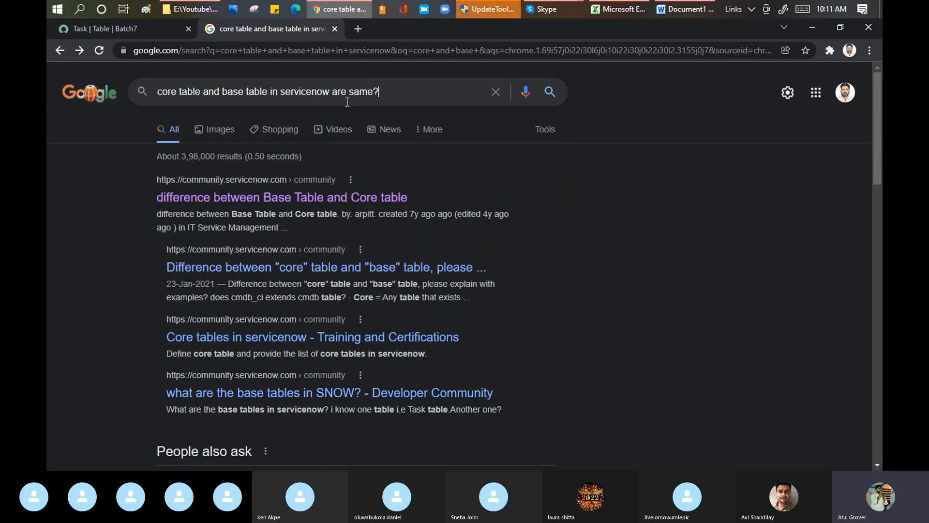
key("Return")
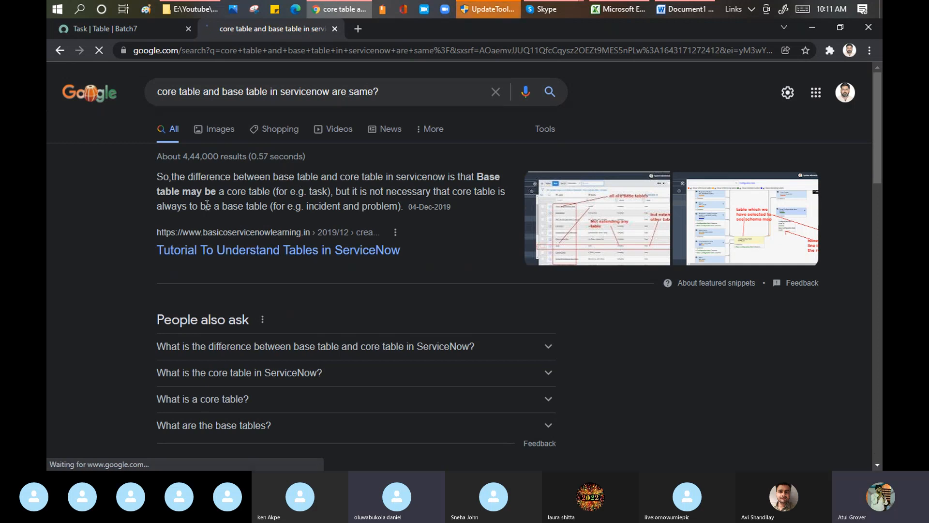
left_click_drag(278, 174, 401, 193)
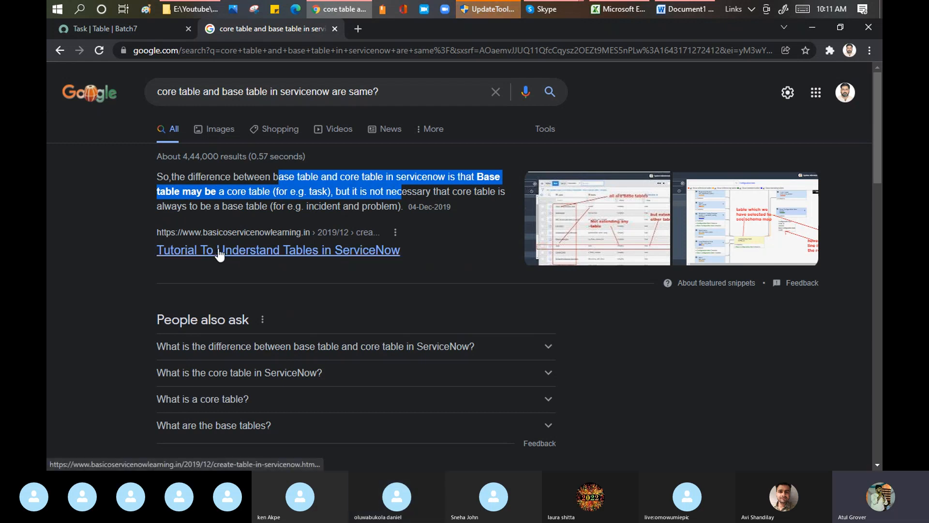
left_click(285, 176)
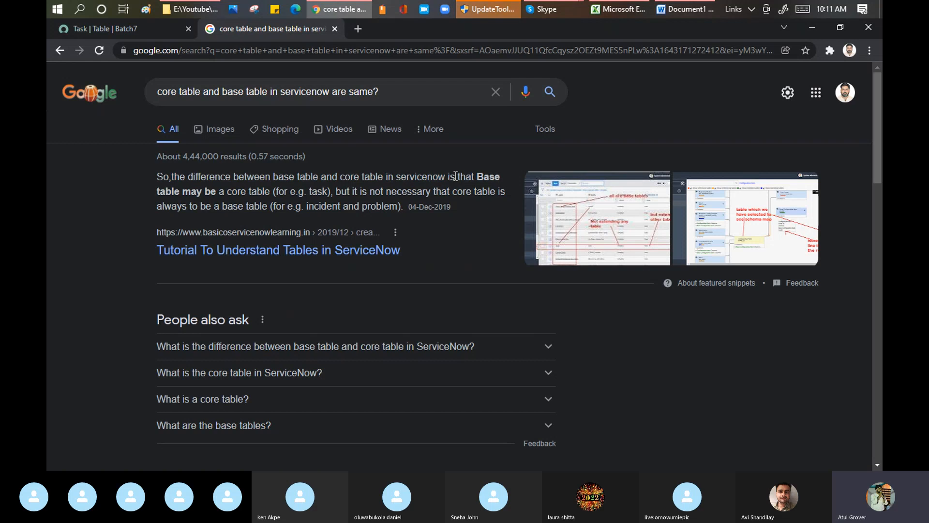
left_click_drag(497, 179, 274, 194)
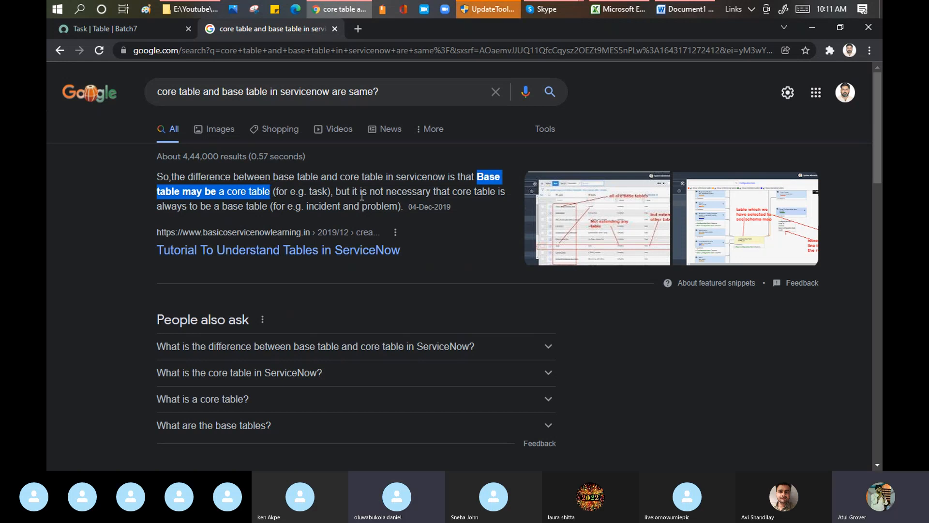
left_click_drag(217, 203, 401, 209)
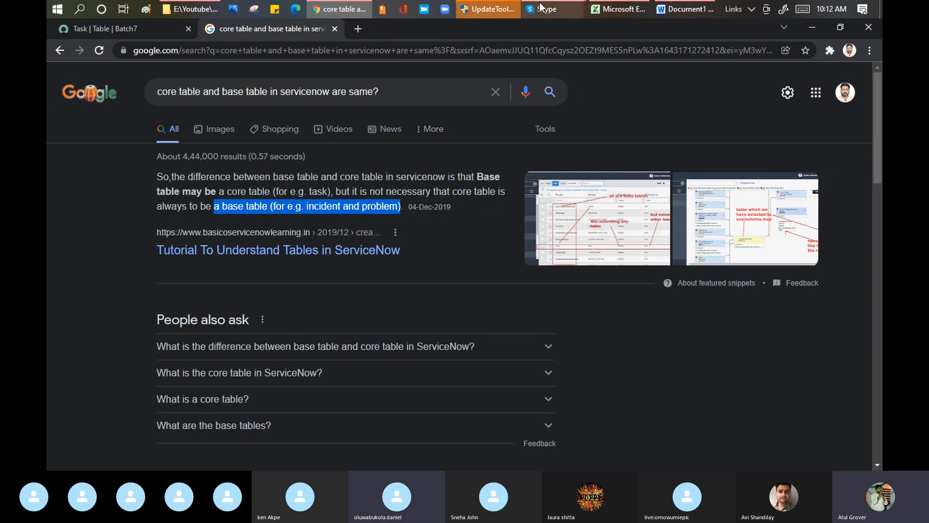
Switch to the Skype call window to check it, and return to the Google results in Chrome
left_click(538, 10)
left_click(489, 62)
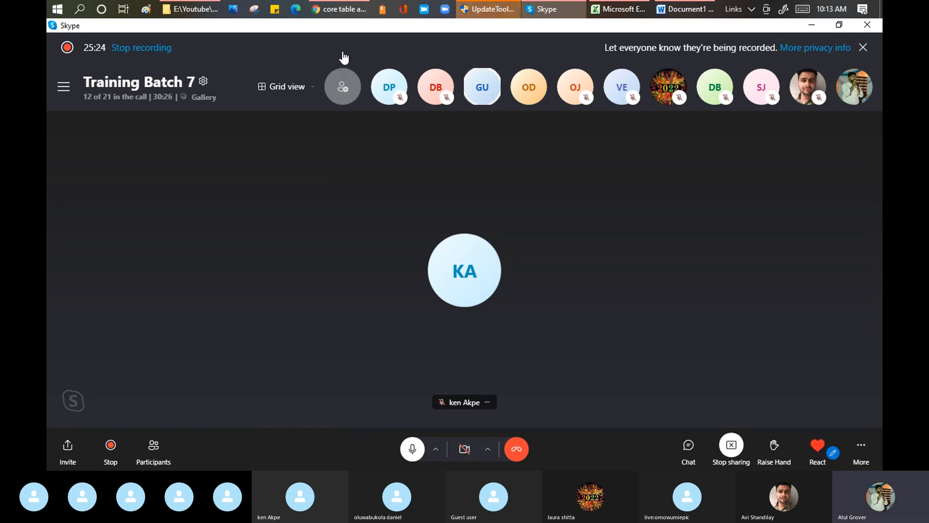
left_click(338, 10)
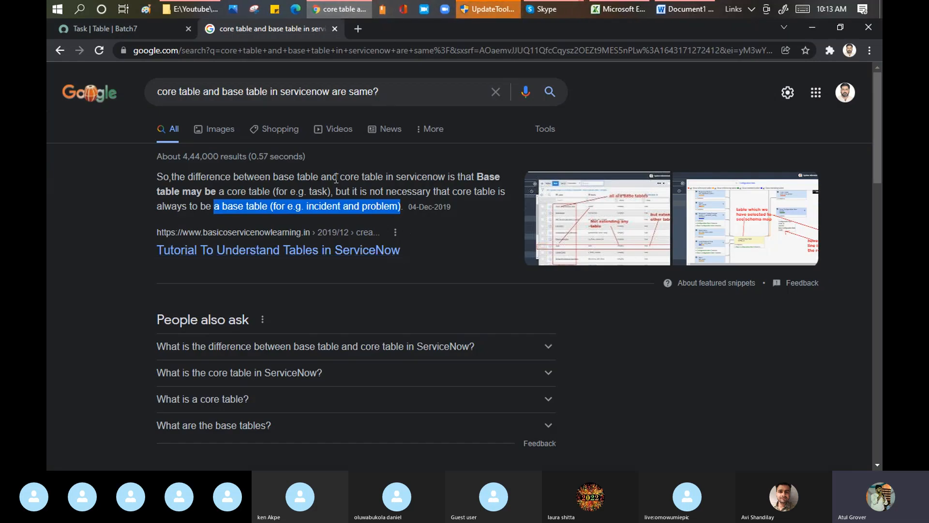
Highlight the snippet's task example for core tables and its incident example for tables that need not be base tables
left_click_drag(219, 192, 331, 192)
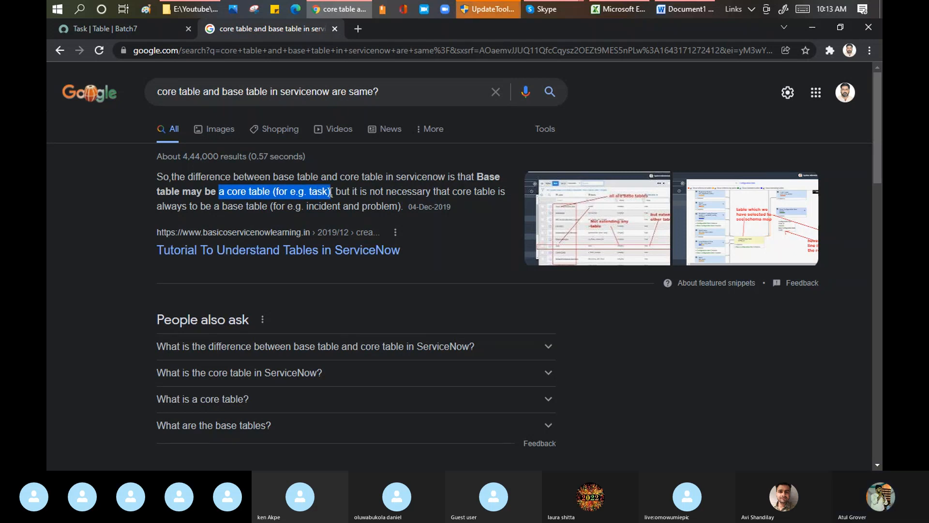
double_click(319, 192)
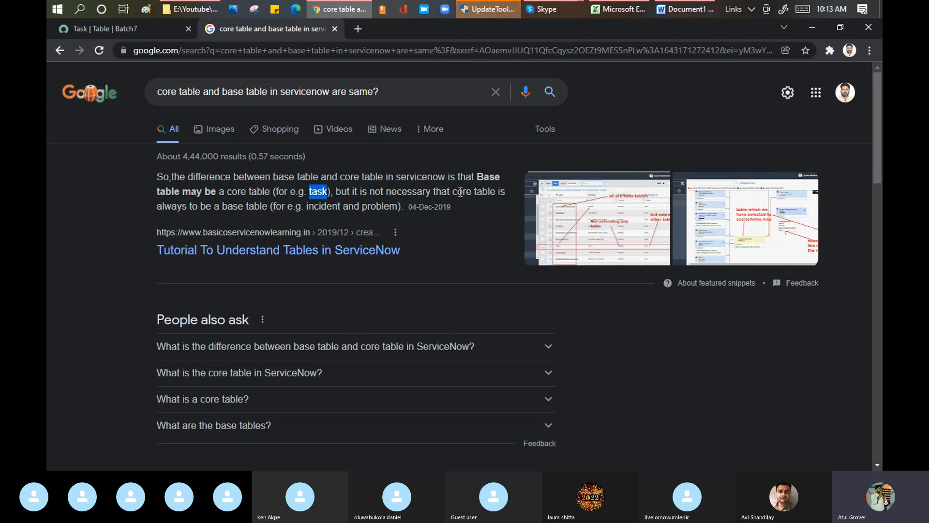
left_click_drag(207, 206, 289, 208)
double_click(323, 205)
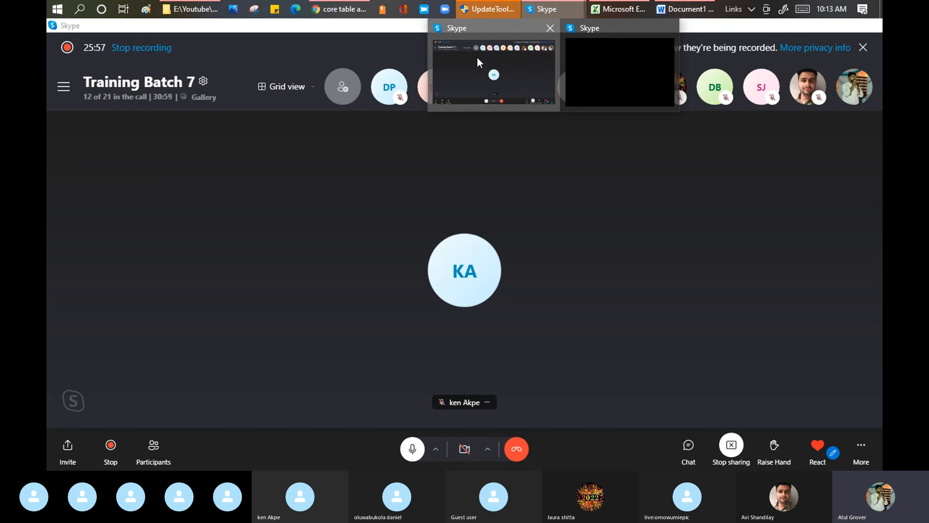
Check the Skype call once more and go back to the Chrome search page
left_click(477, 56)
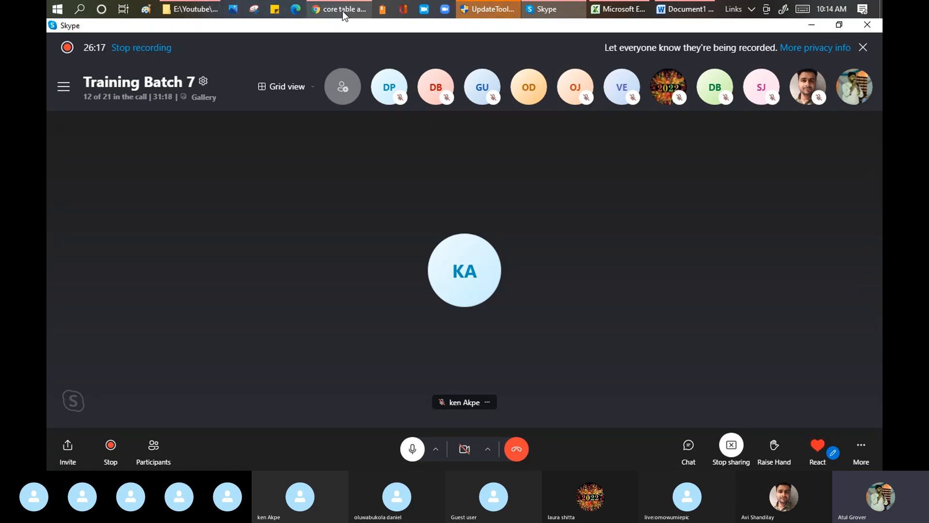
mouse_move(342, 12)
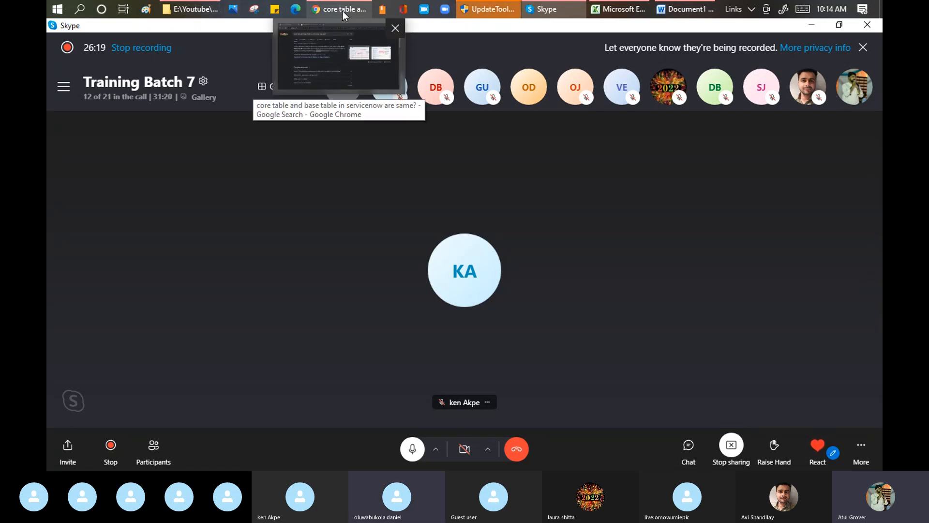
left_click(314, 51)
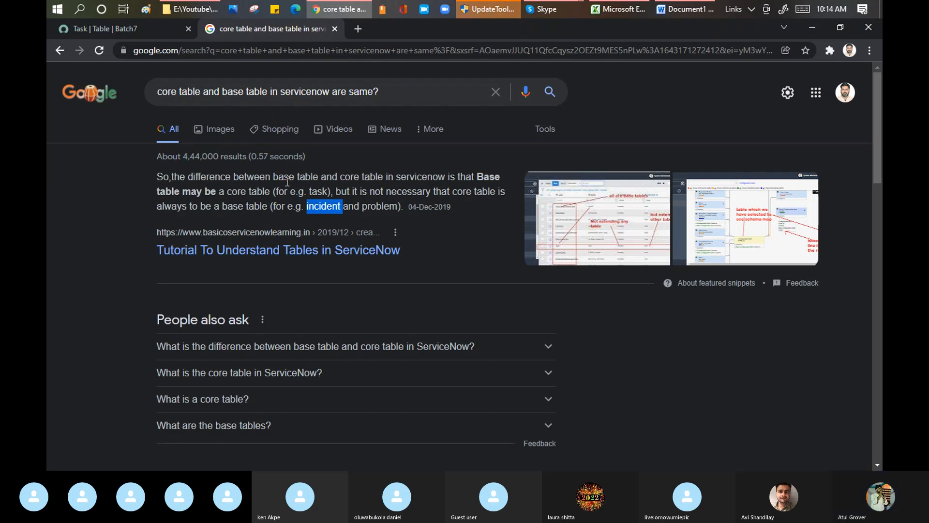
Open the annotated base tables image from the snippet and visit its source page, "Tutorial To Understand Tables in ServiceNow"
left_click(606, 225)
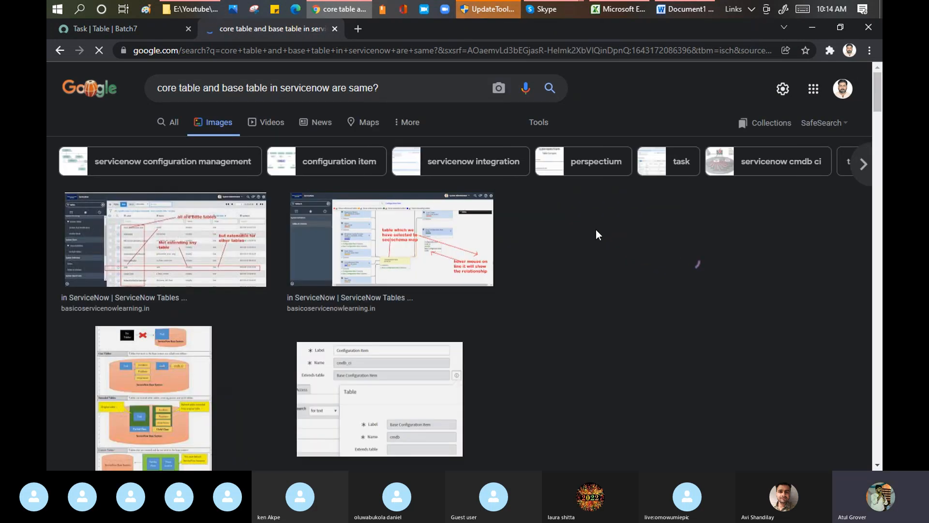
left_click(172, 232)
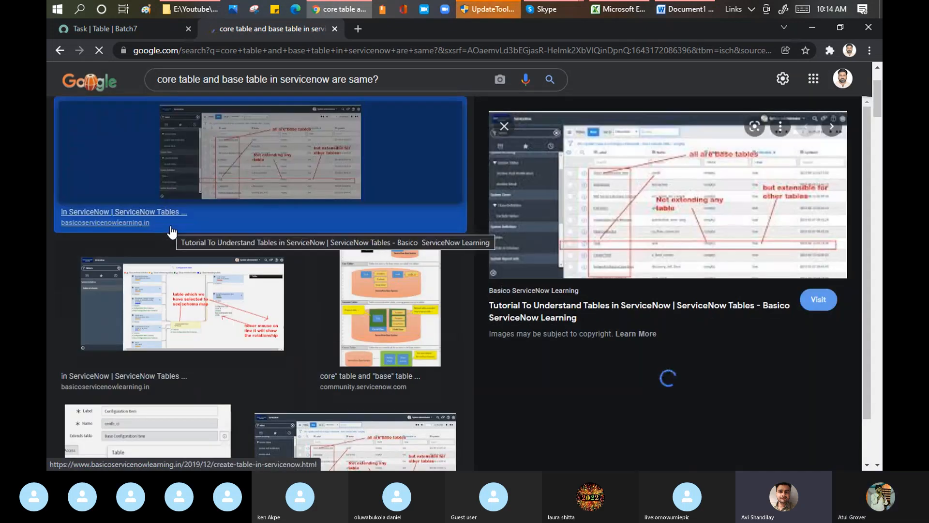
left_click(621, 184)
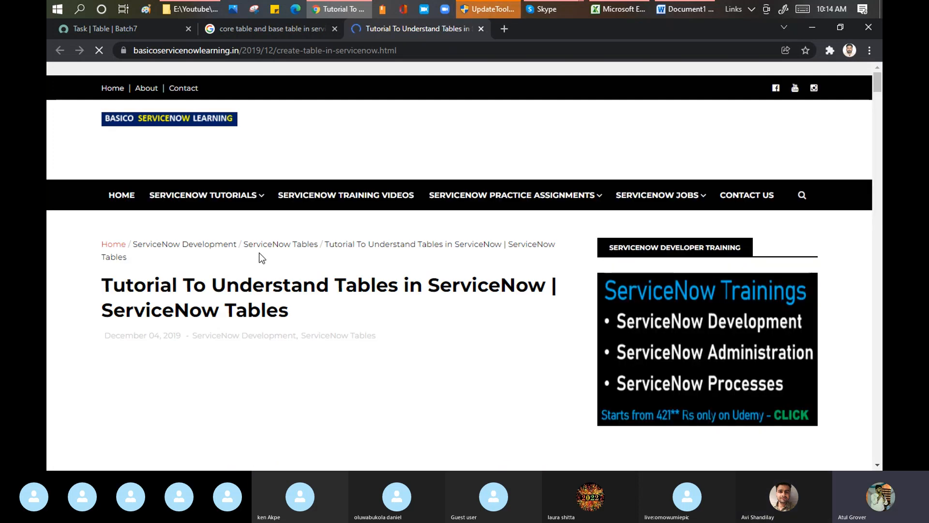
Return to the ServiceNow Task table record, filter the navigator by incident, and open the Open incidents list in a new browser tab
left_click(127, 29)
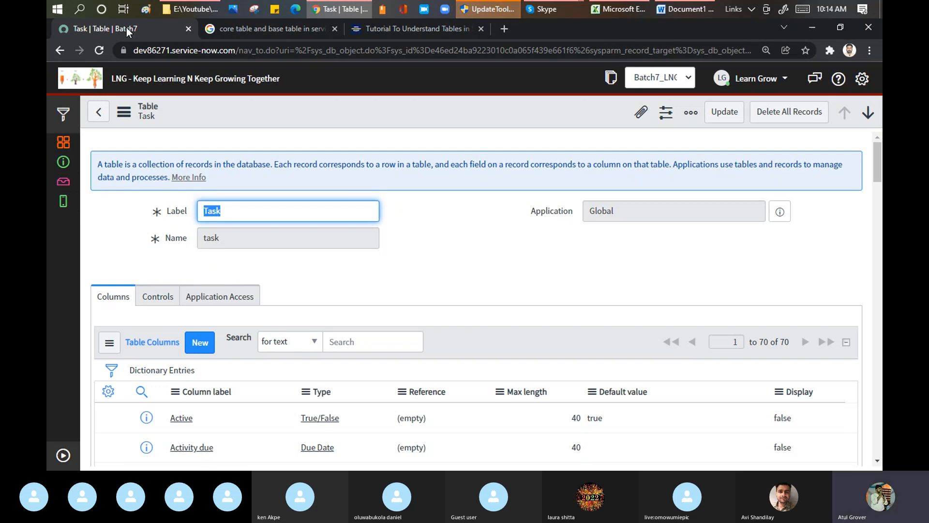
left_click(62, 454)
left_click(116, 109)
type("in")
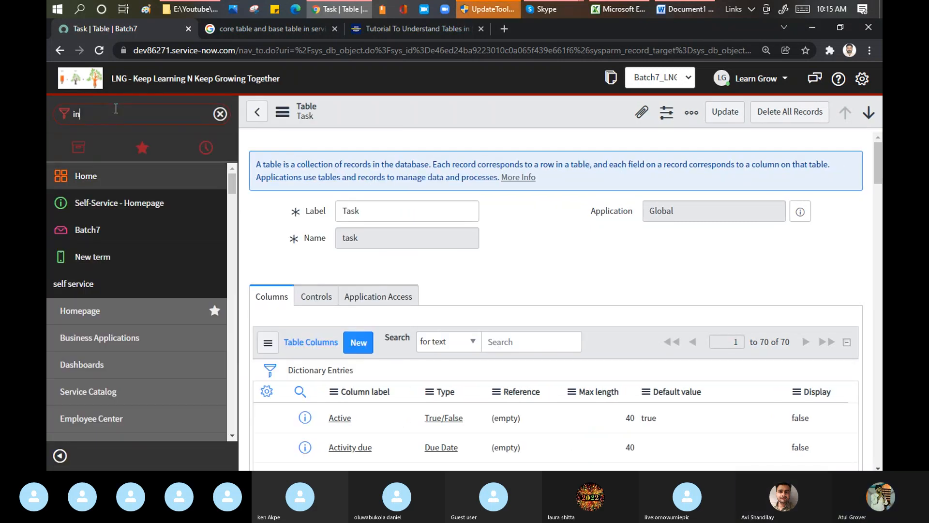
type("cidne")
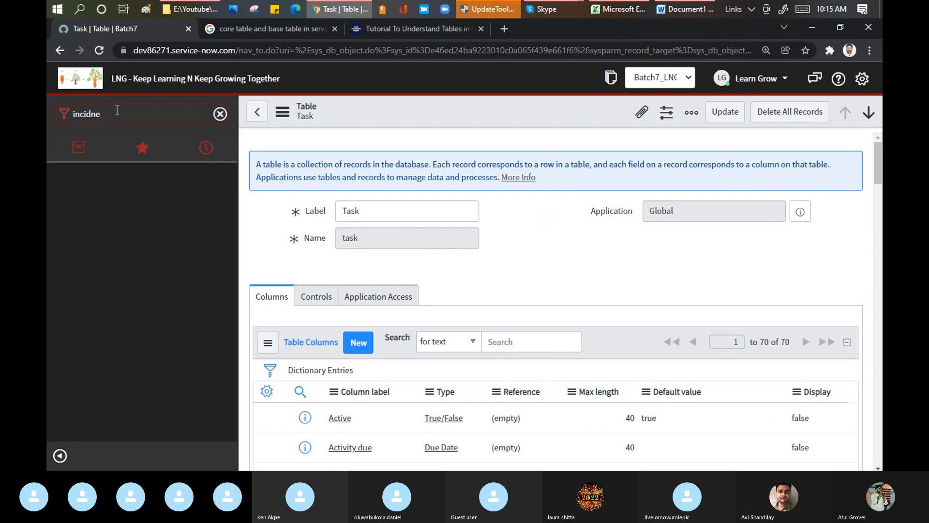
key("BackSpace")
key("BackSpace")
type("ednt")
key("BackSpace")
type("nt")
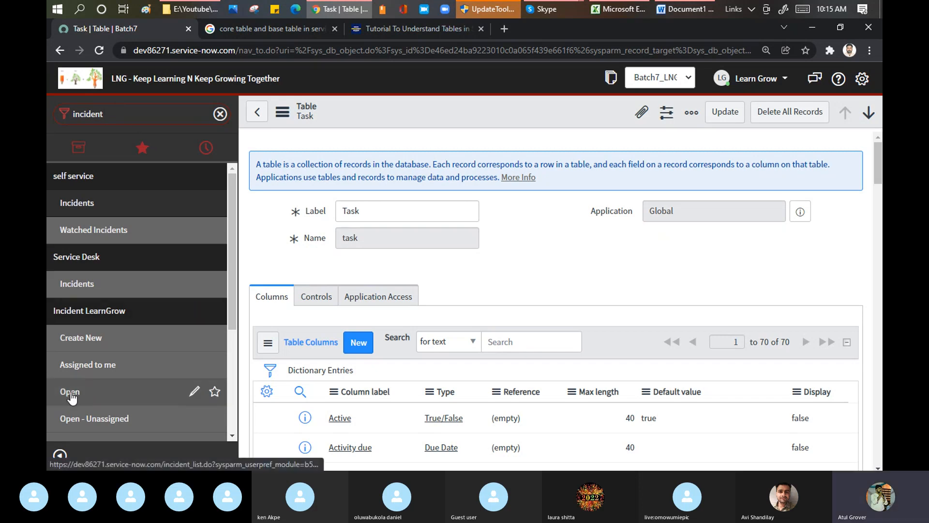
middle_click(71, 397)
Filter the navigator by change and open the Open change requests list in a new browser tab
double_click(124, 115)
type("chan")
type("g")
key("BackSpace")
type("nge")
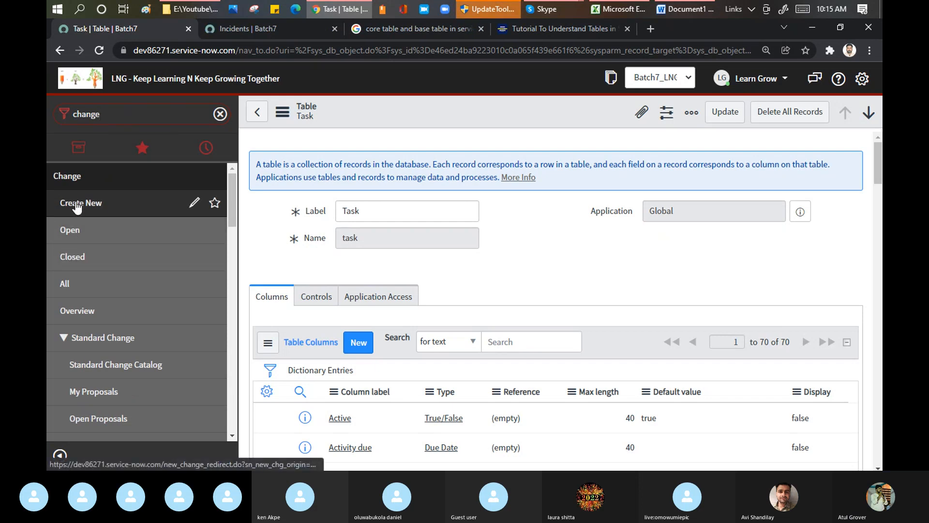
middle_click(72, 230)
Examine the incident and change request lists' URLs, highlighting the table name in each
left_click(230, 28)
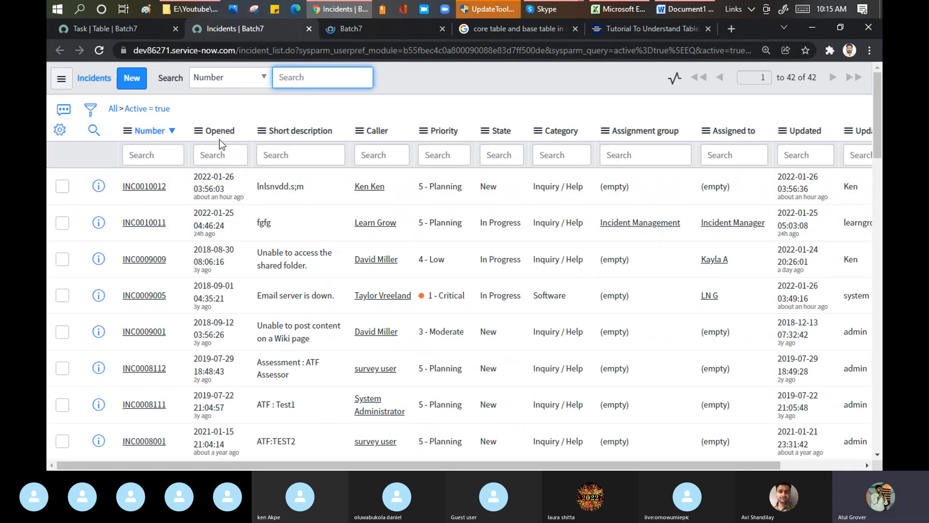
left_click_drag(239, 50, 268, 50)
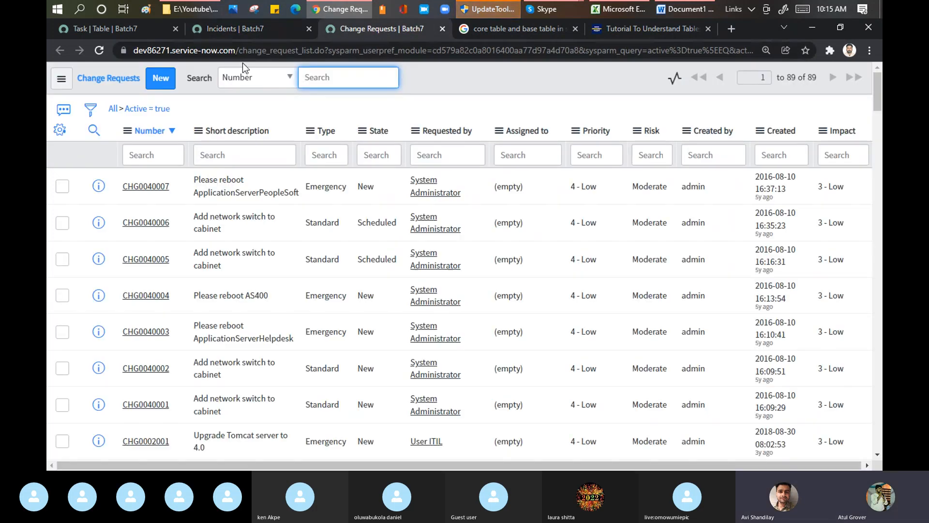
left_click_drag(239, 51, 301, 54)
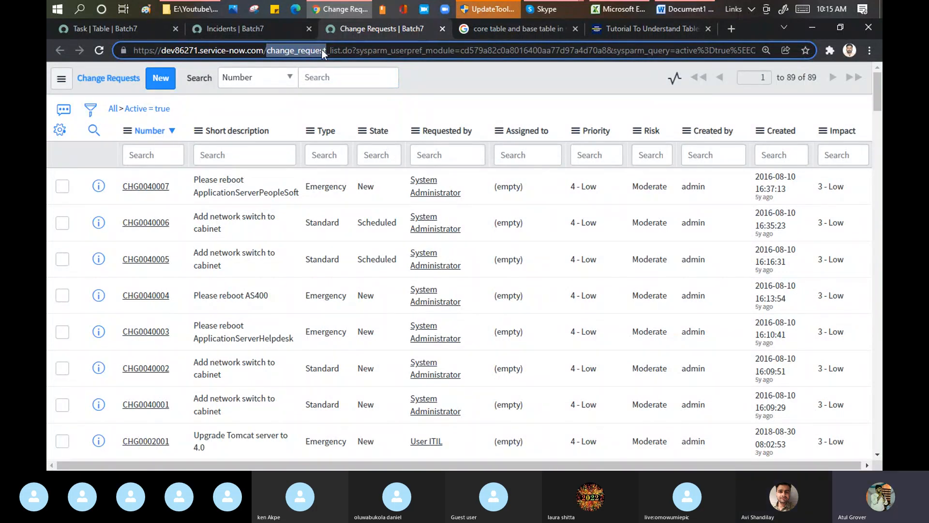
Back in the Task table's browser tab, find the System Definition Tables module, add it to the favorites and open the tables list
left_click(122, 30)
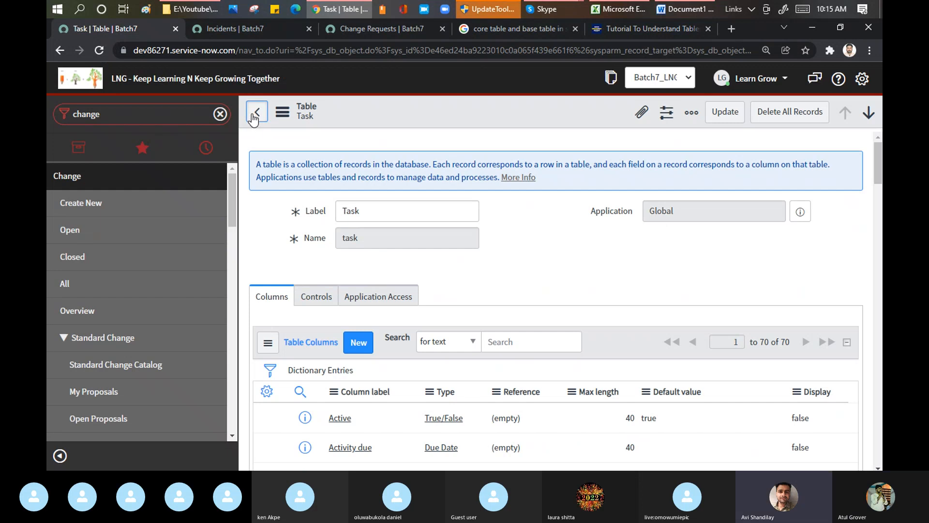
left_click(59, 457)
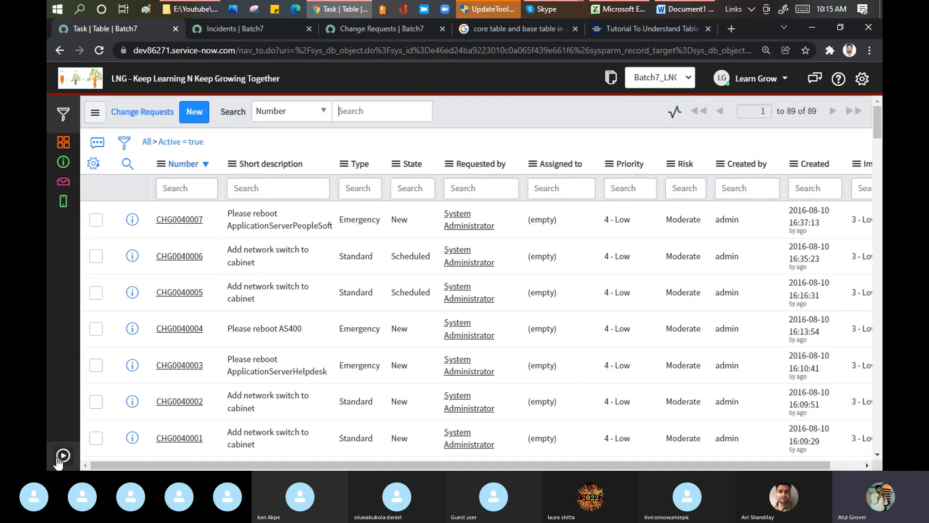
left_click(70, 115)
type("tables")
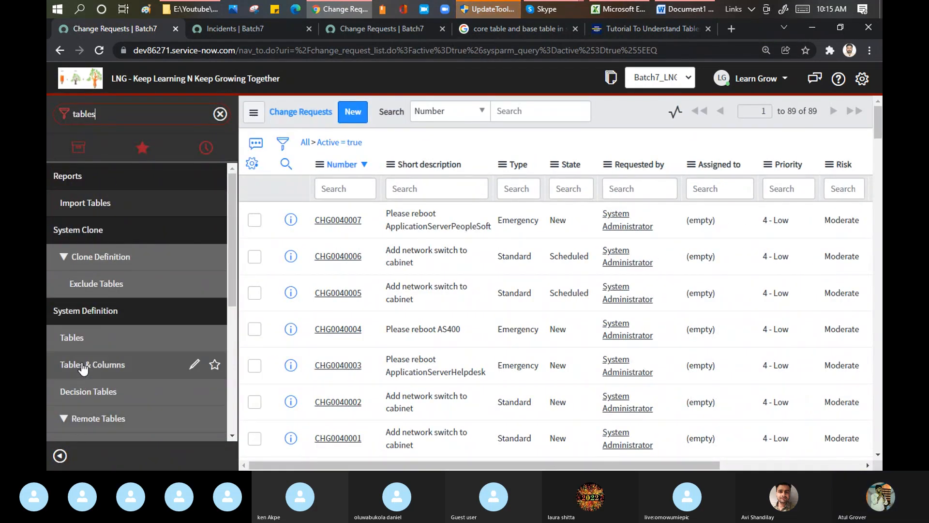
left_click(214, 337)
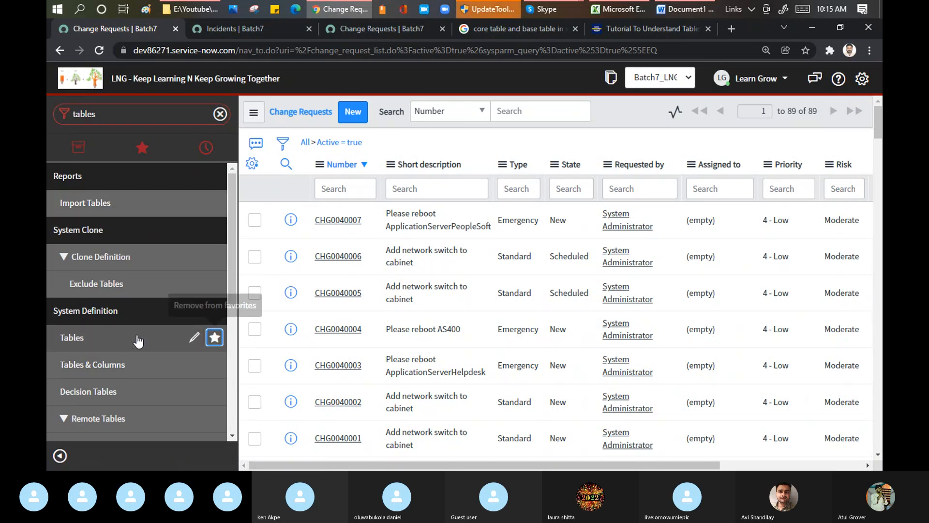
left_click(84, 339)
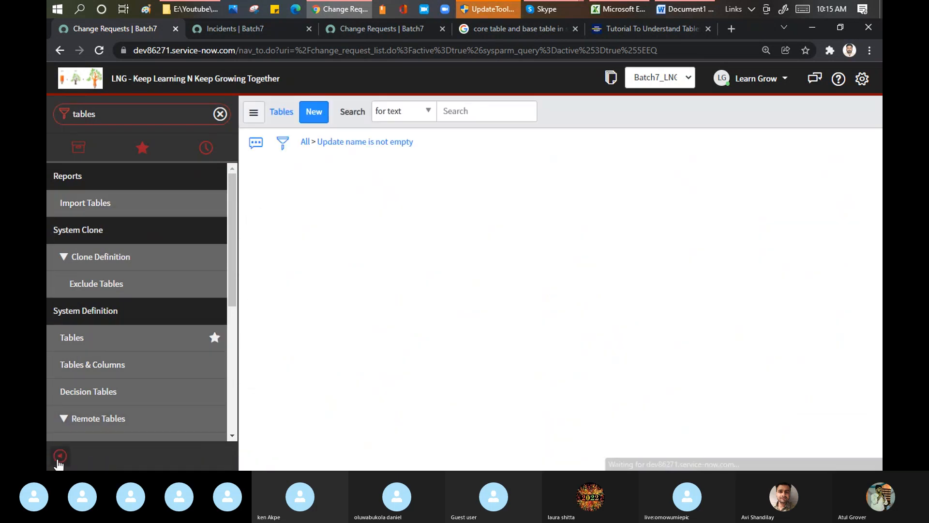
left_click(59, 457)
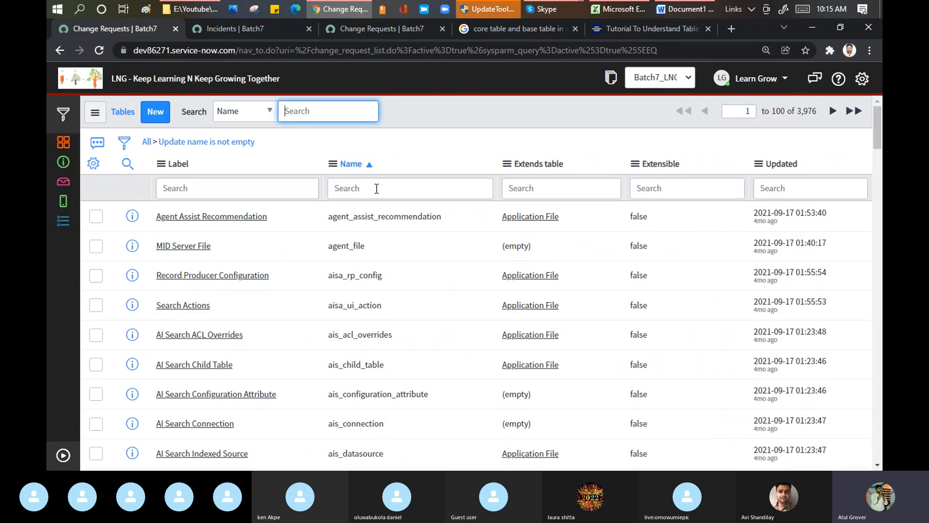
Filter the tables list by name with *change_request
left_click(377, 189)
type("*")
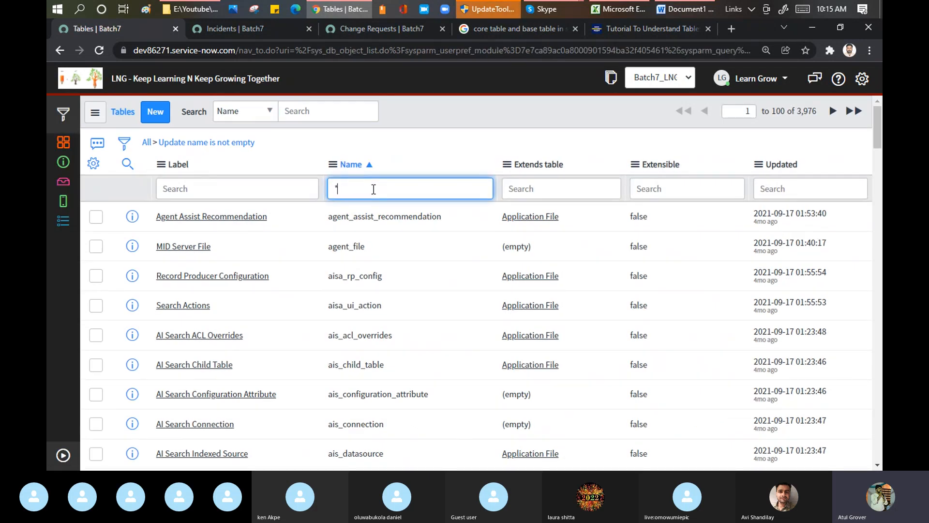
type("change_")
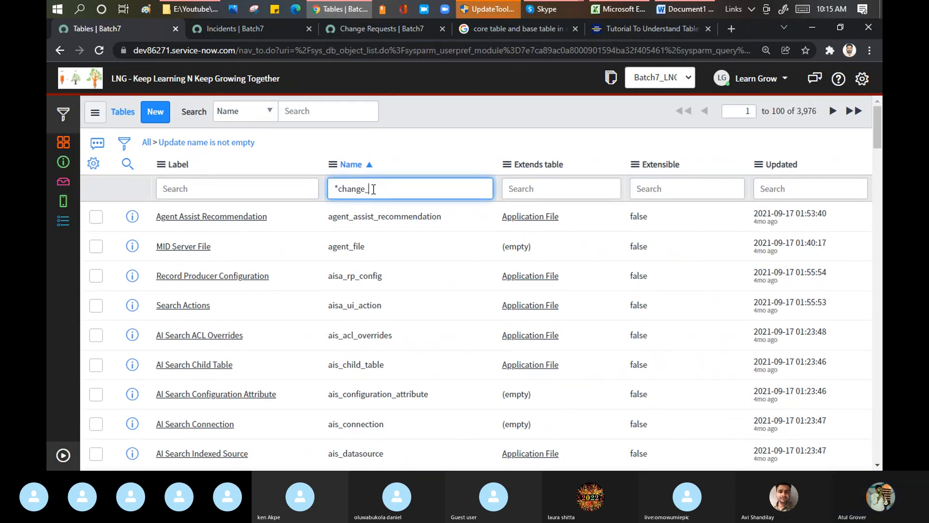
type("request")
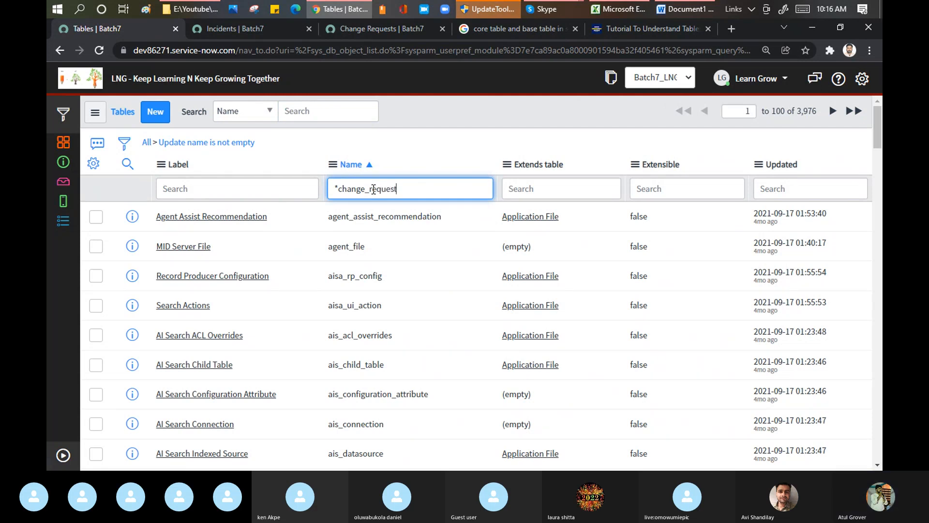
key("Return")
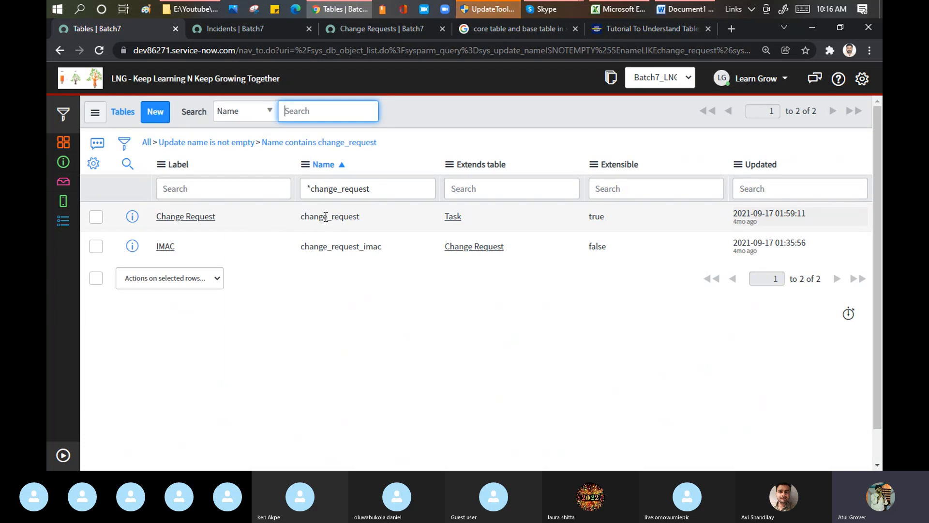
Examine the Change Request table's label and Extends table value, comparing them with the table name in the change requests list URL
double_click(226, 218)
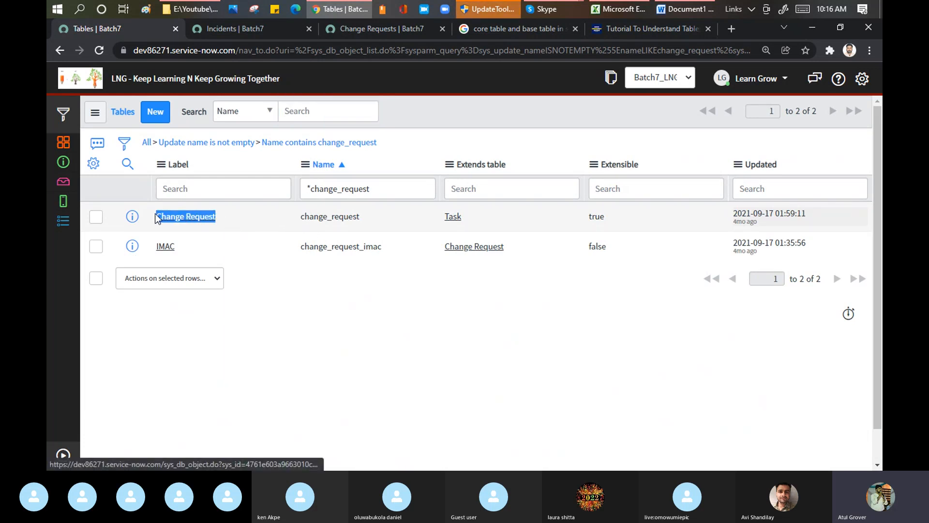
left_click_drag(475, 216, 435, 216)
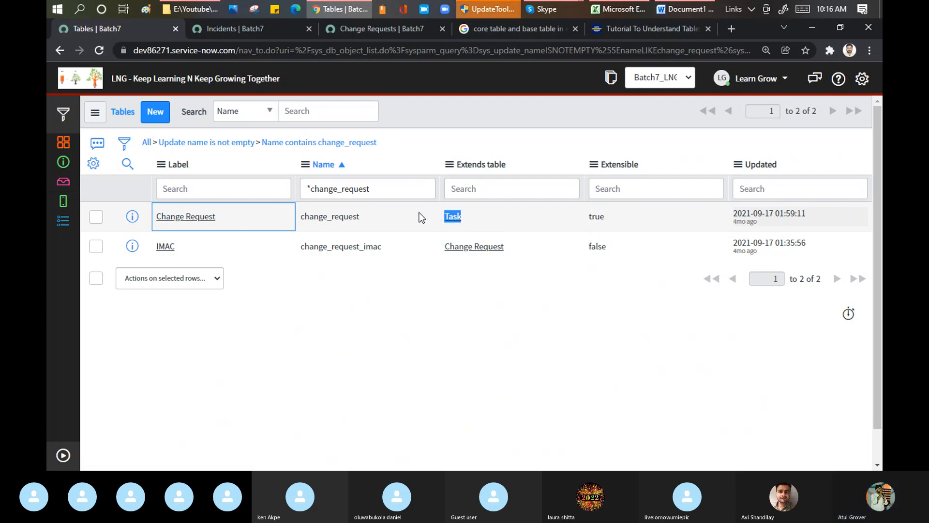
left_click(368, 28)
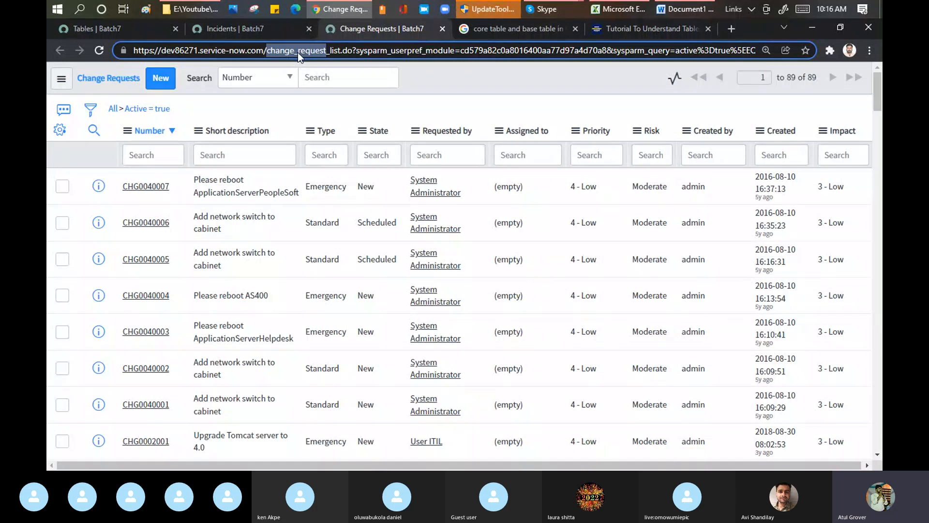
left_click(127, 27)
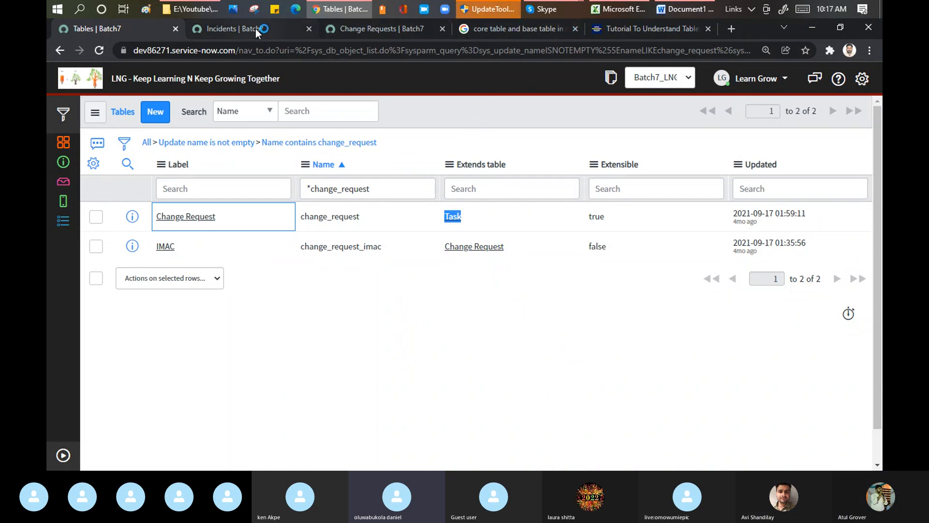
In the Google Images tab, search for "core table and base table in servicenow" and preview the Base Table and Core table diagram
left_click(536, 27)
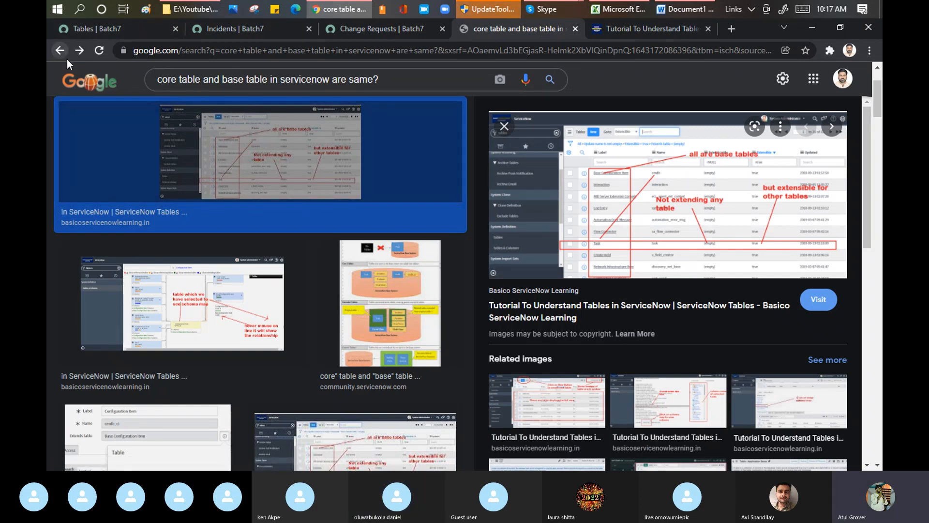
left_click_drag(333, 81, 446, 88)
key("BackSpace")
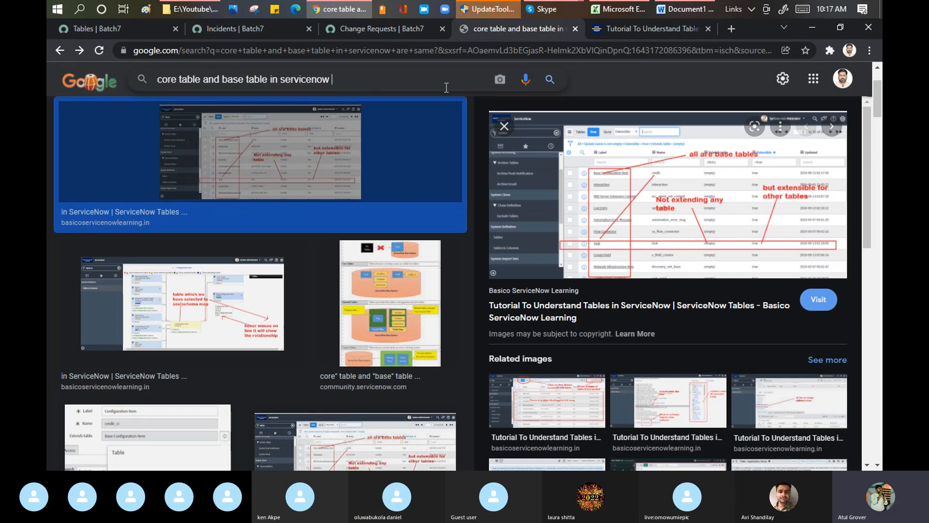
key("Return")
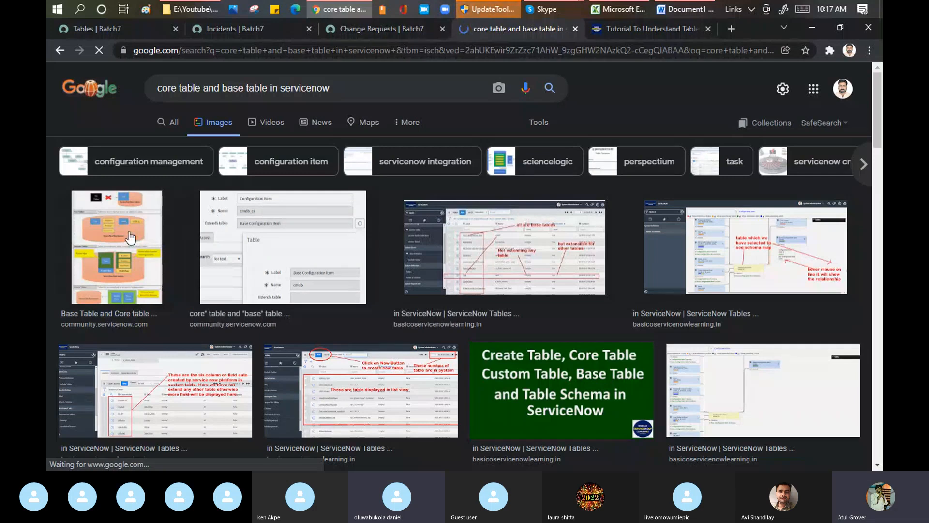
left_click(129, 238)
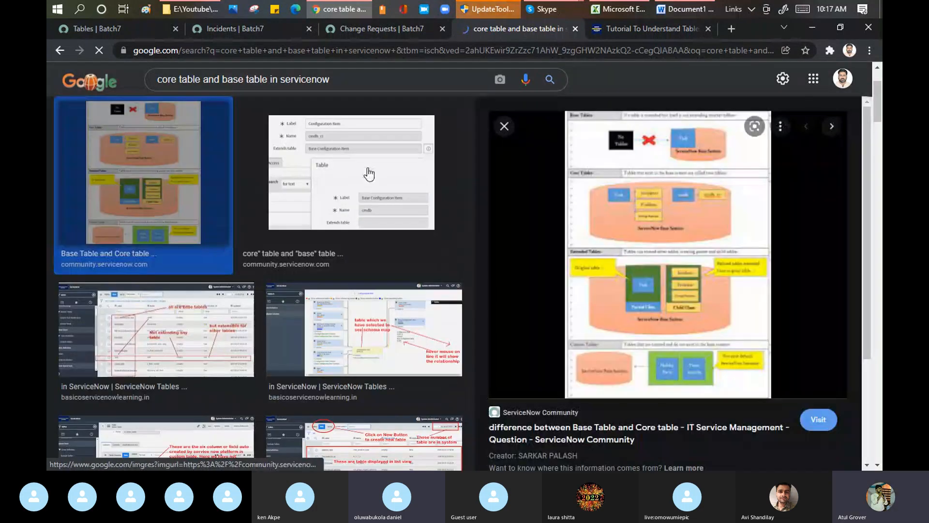
Open the diagram's source community thread on the difference between Base Table and Core table, and enlarge the diagram in the top rated answer
left_click(645, 193)
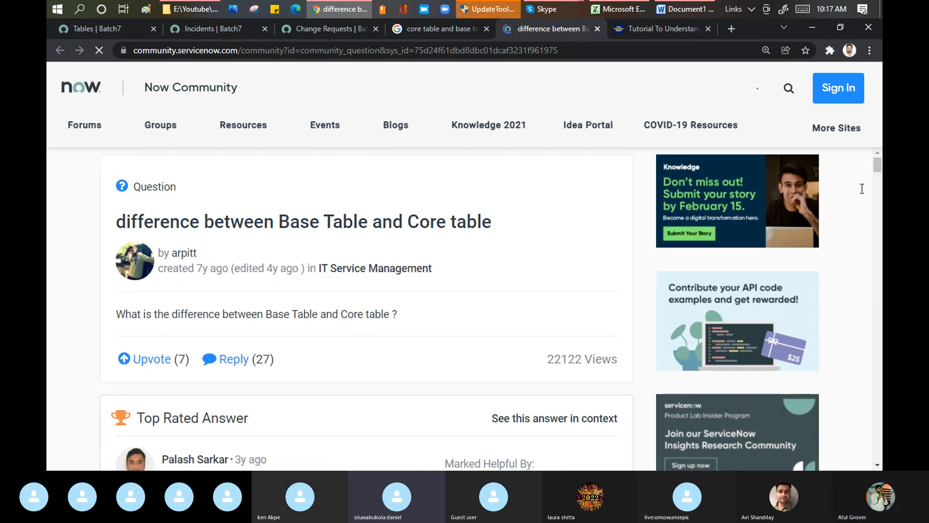
scroll(418, 322, "down", 3)
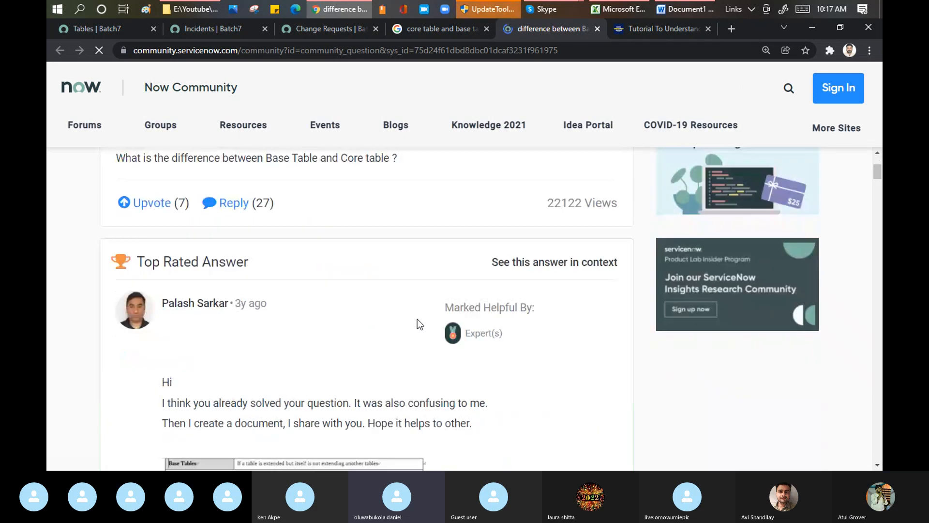
scroll(417, 319, "down", 5)
left_click(271, 286)
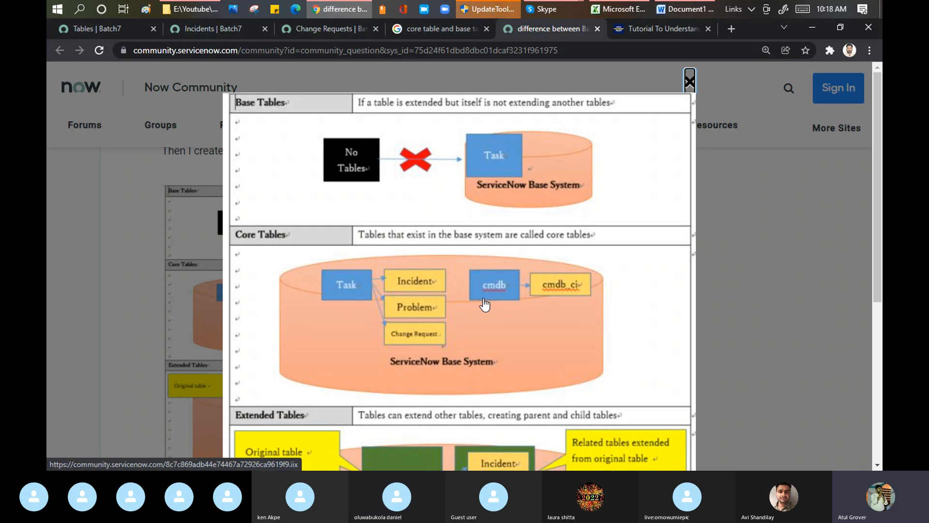
Search the web in a new browser tab for "exampe fo core tables in Servcinow"
left_click(731, 30)
type("ex")
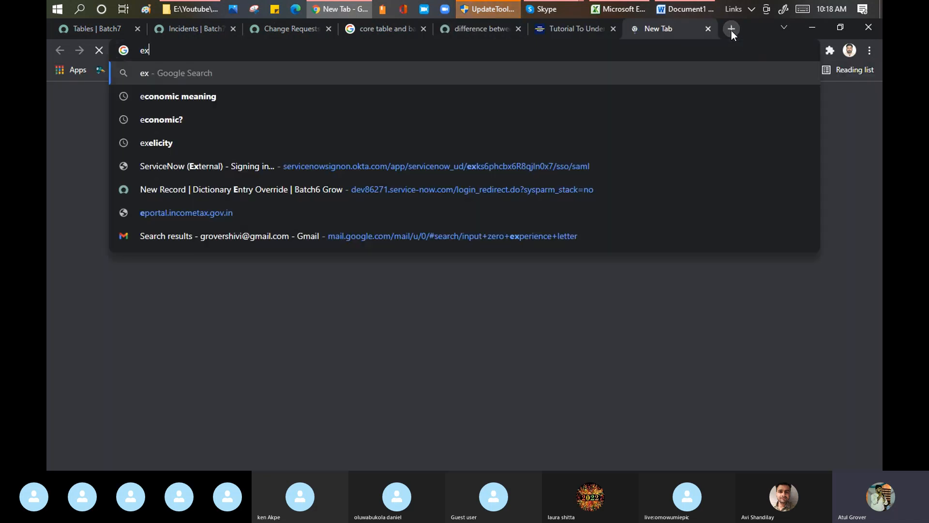
type("ampelfor")
key("BackSpace")
key("BackSpace")
key("BackSpace")
key("BackSpace")
key("BackSpace")
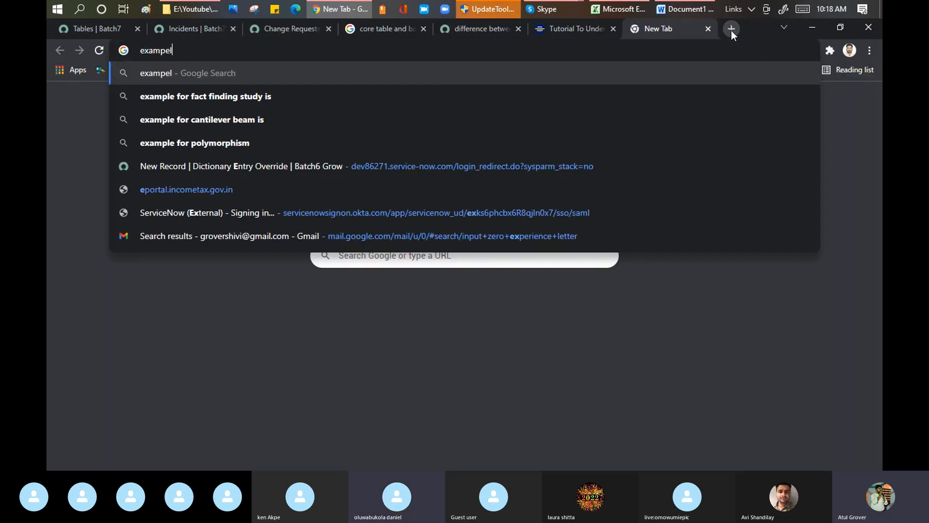
type("fo core tae")
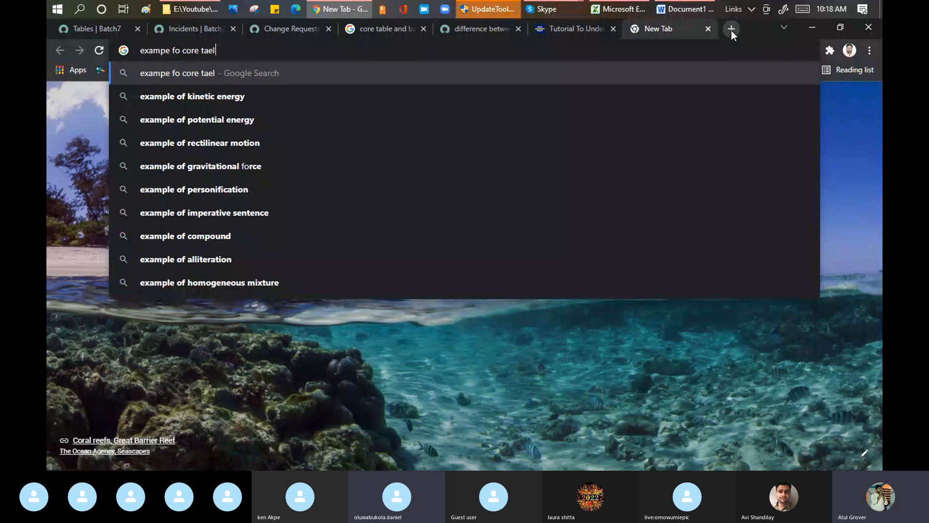
key("BackSpace")
type("ble")
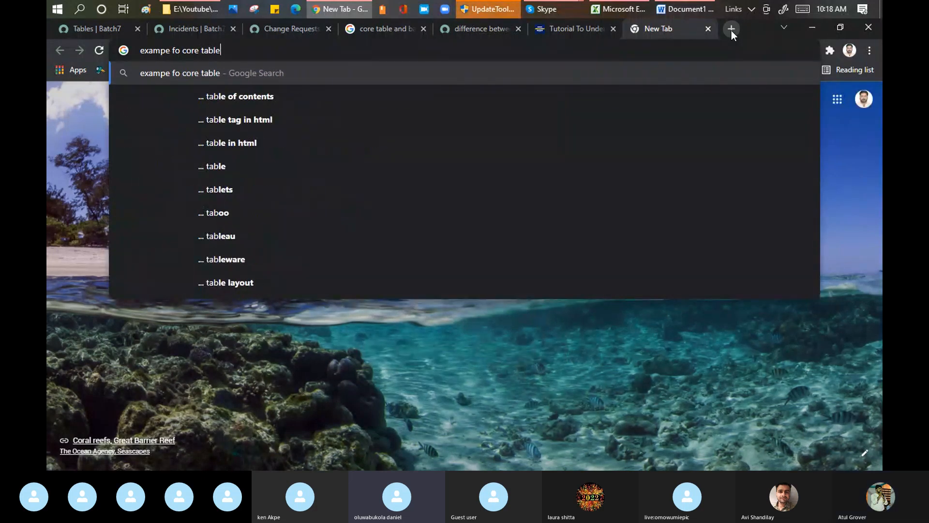
type("s in Servcinow")
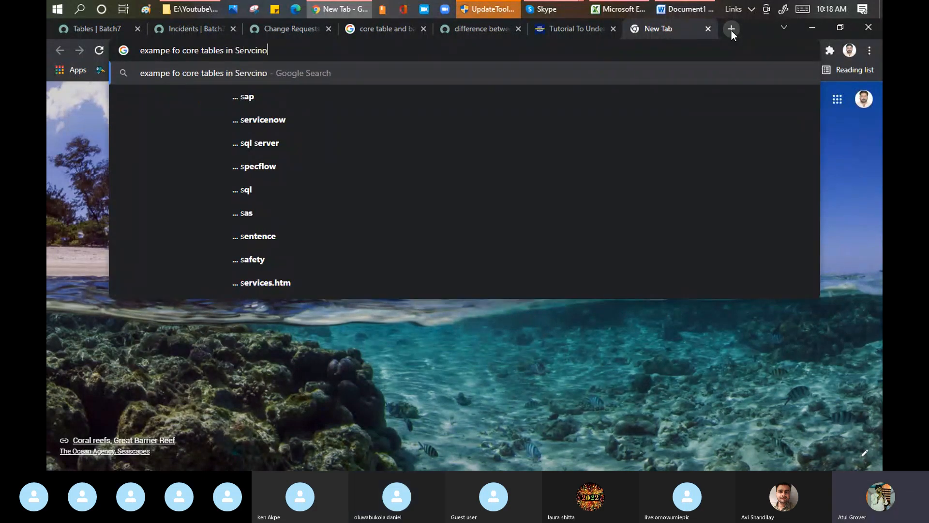
key("Return")
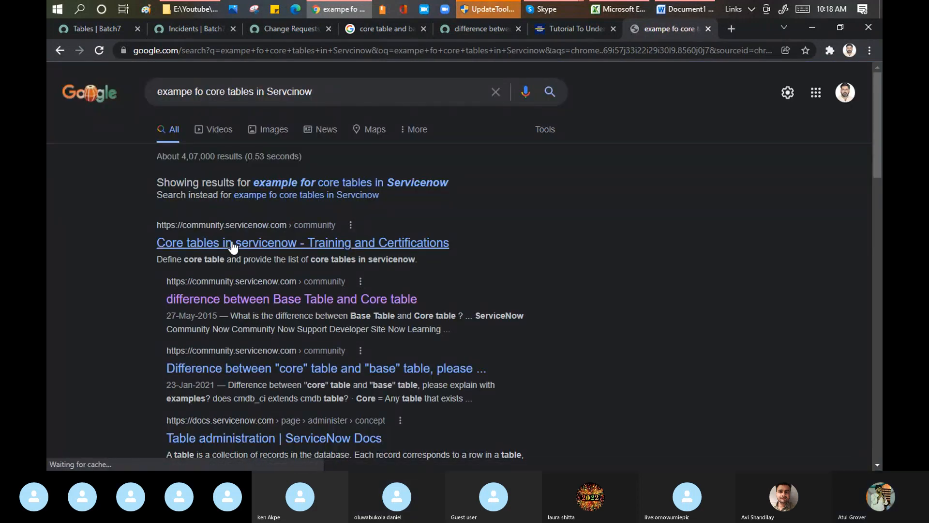
Open the "Core tables in servicenow" community result in a new browser tab and read its replies through to the sys_db_object_list link
middle_click(232, 245)
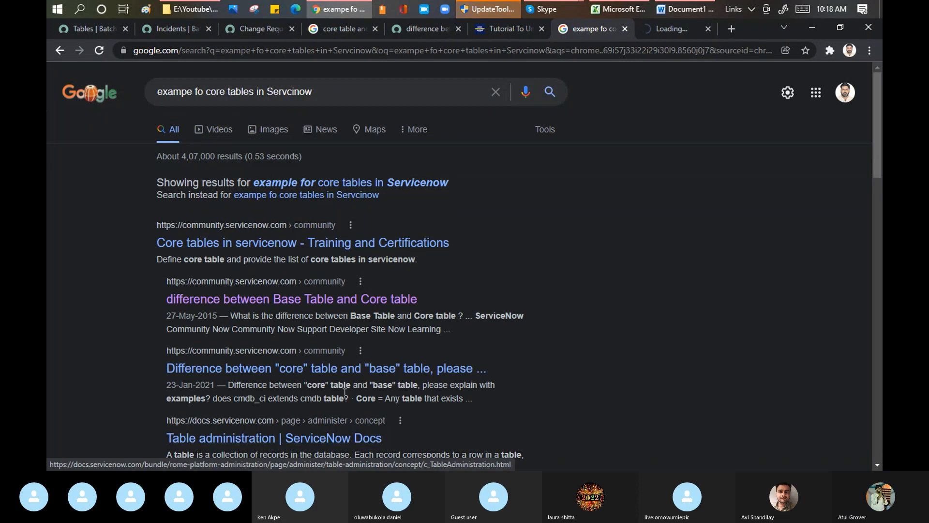
left_click(657, 28)
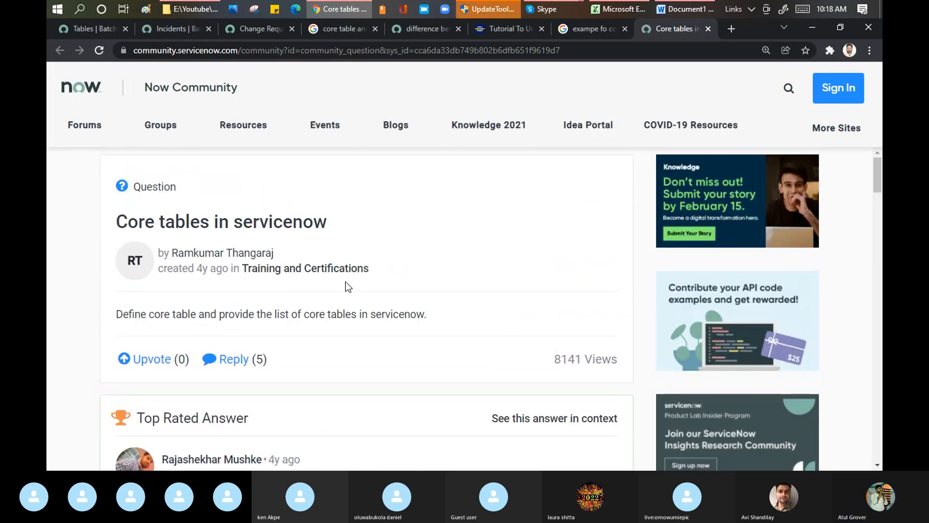
scroll(346, 281, "down", 1)
left_click_drag(877, 175, 876, 207)
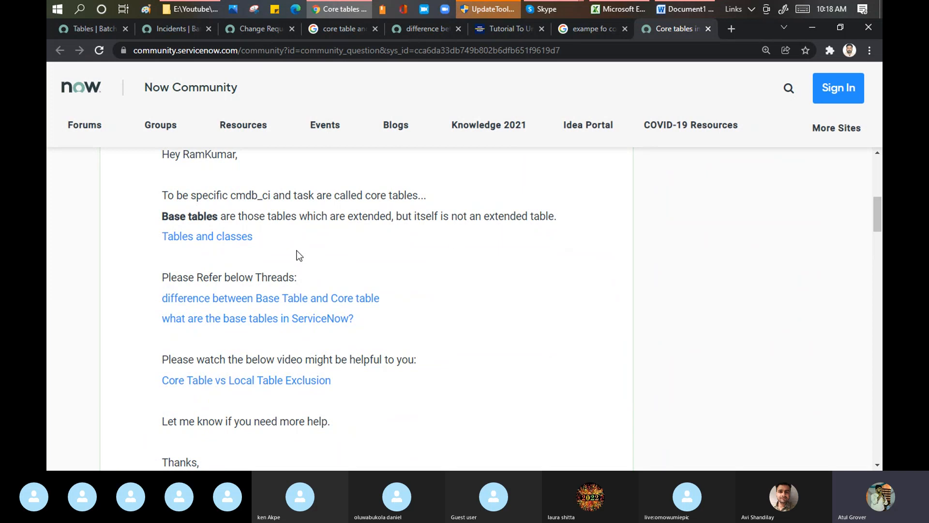
scroll(400, 271, "down", 3)
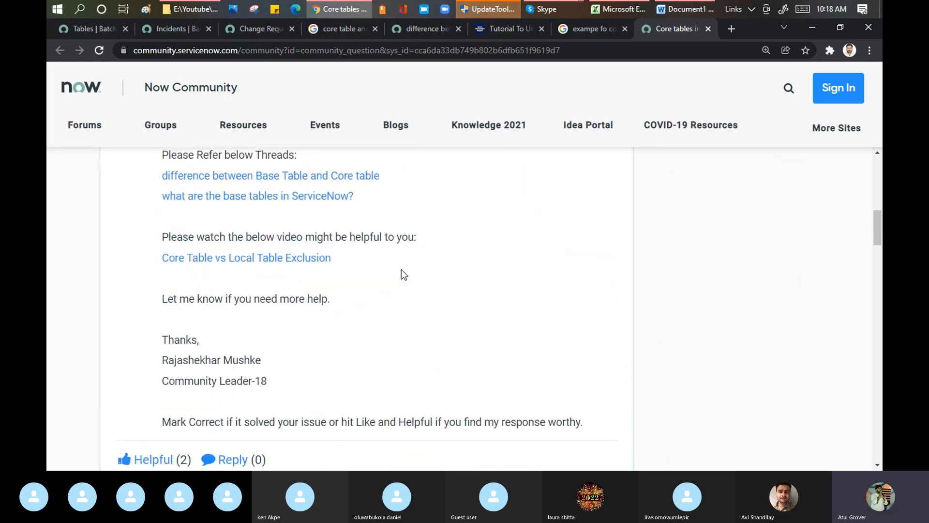
scroll(401, 269, "down", 10)
scroll(400, 269, "down", 2)
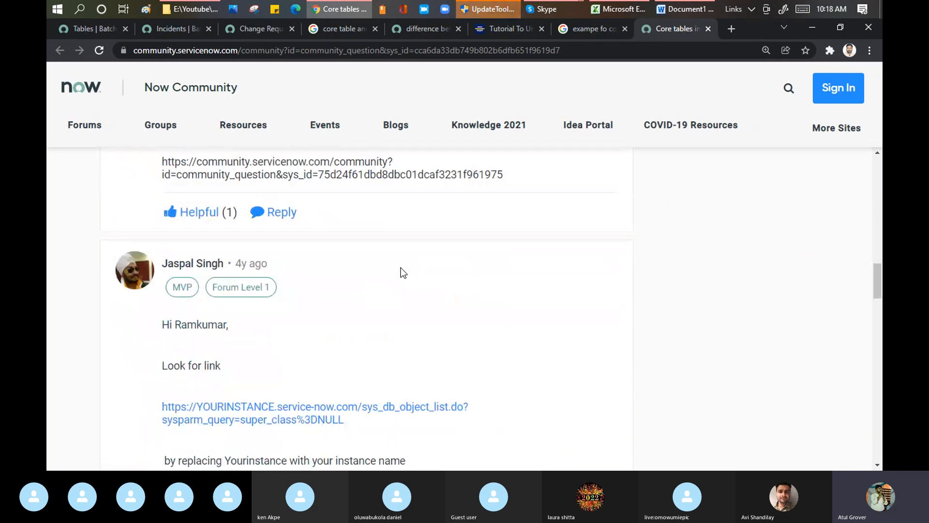
scroll(400, 270, "up", 1)
left_click_drag(878, 278, 880, 300)
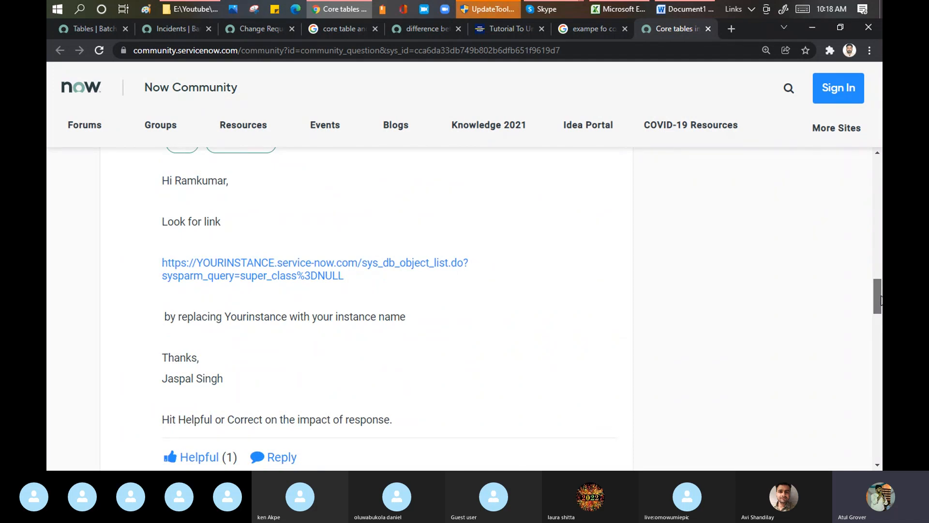
Copy the reply's sys_db_object_list URL with super_class%3DNULL and open it in a new browser tab, replacing YOURINSTANCE with dev86271
left_click_drag(346, 278, 150, 267)
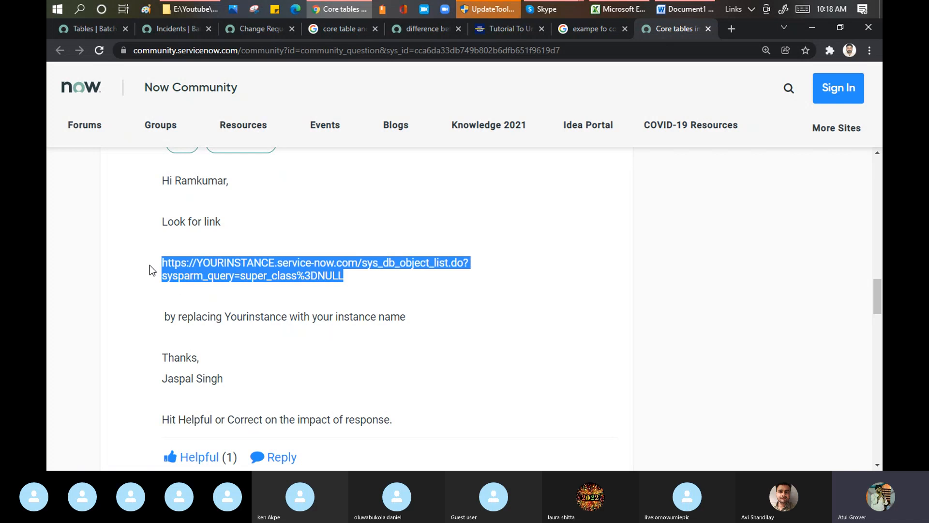
left_click(731, 28)
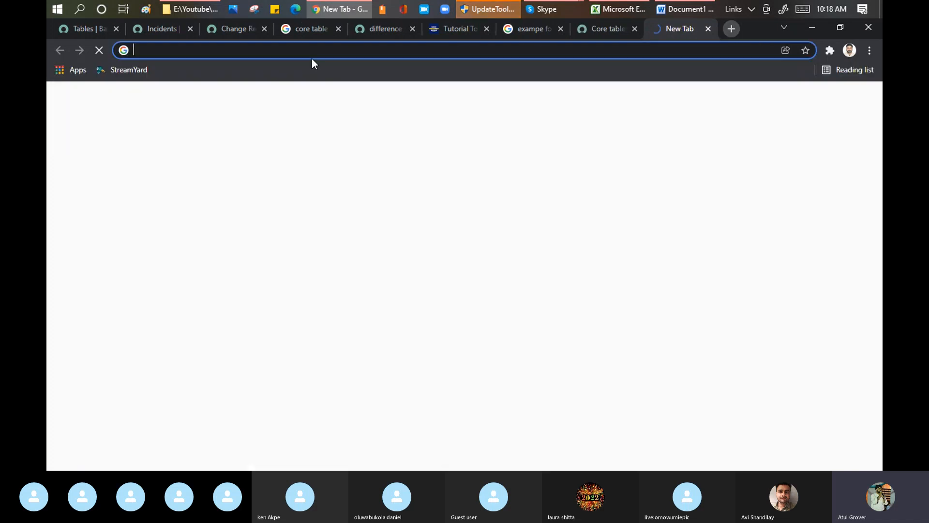
type("https://YOURINSTANCE.service-now.com/sys_db_object_list.do?sysparm_query=super_class%3DNULL")
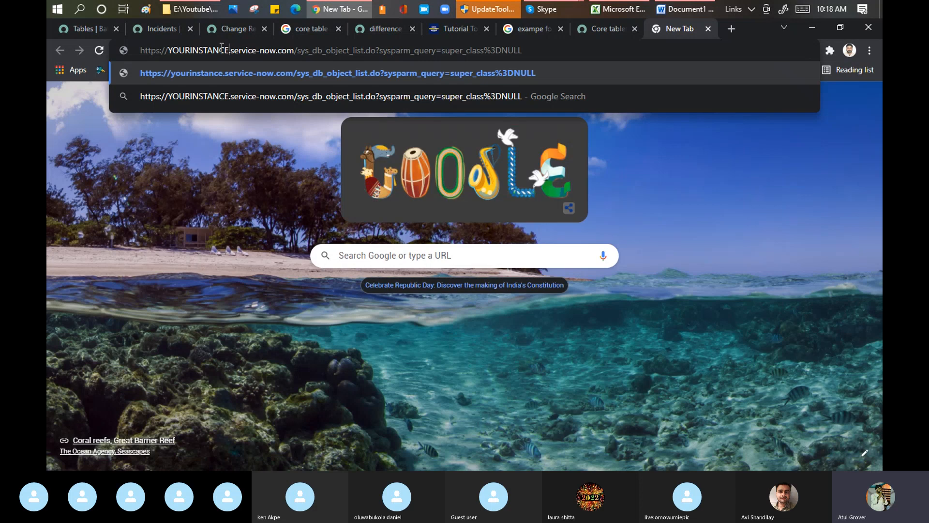
double_click(222, 49)
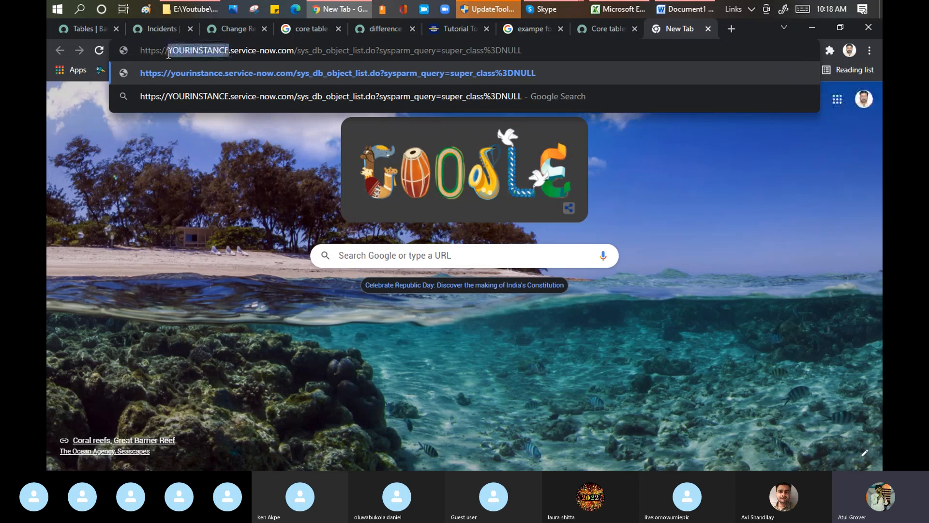
type("dev86271")
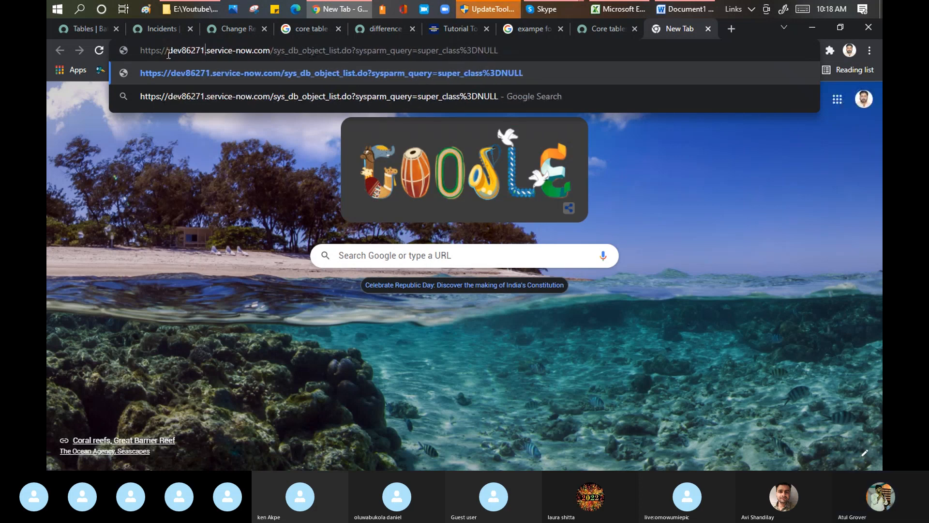
key("Return")
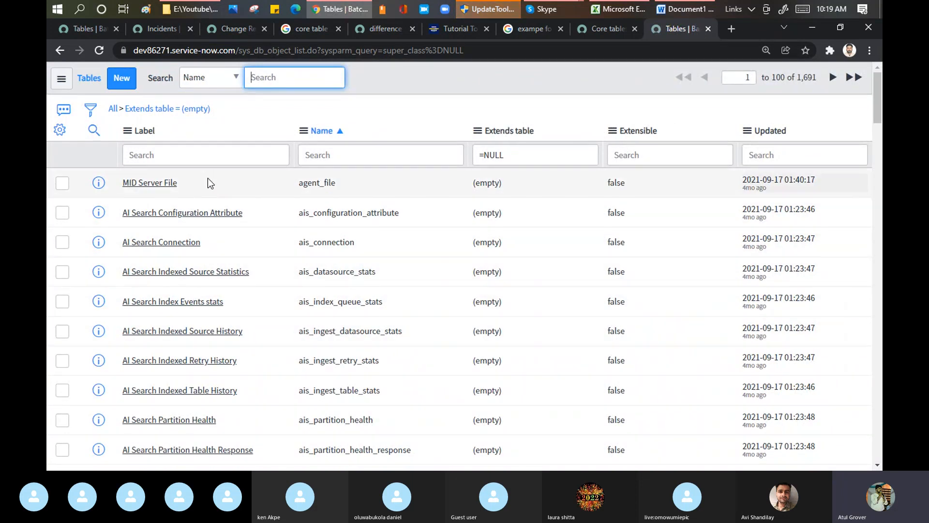
Look through the list of tables with an empty Extends table, checking their names and Extensible values
scroll(242, 256, "down", 1)
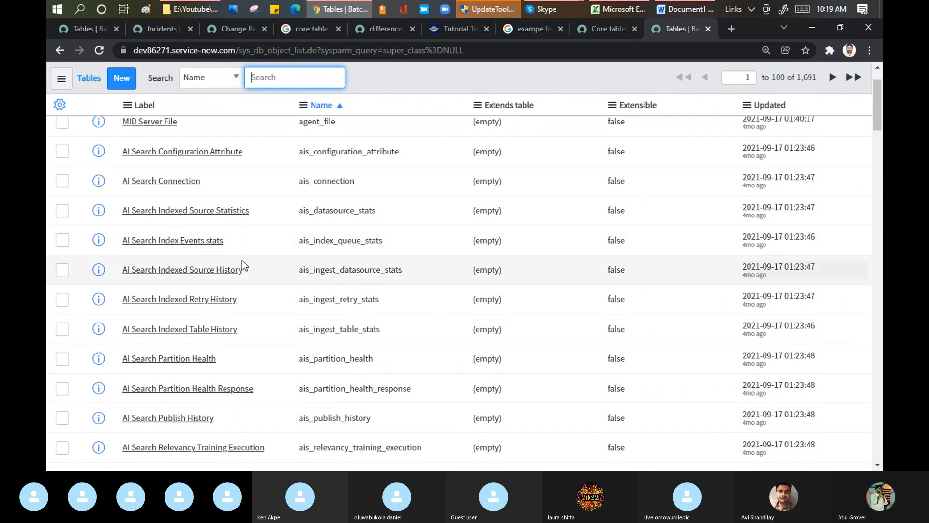
scroll(242, 261, "down", 8)
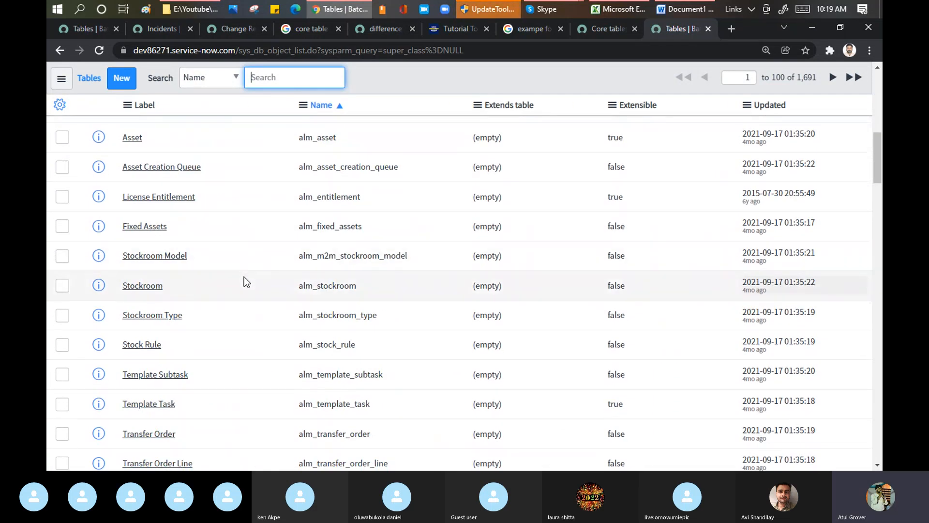
scroll(245, 283, "down", 8)
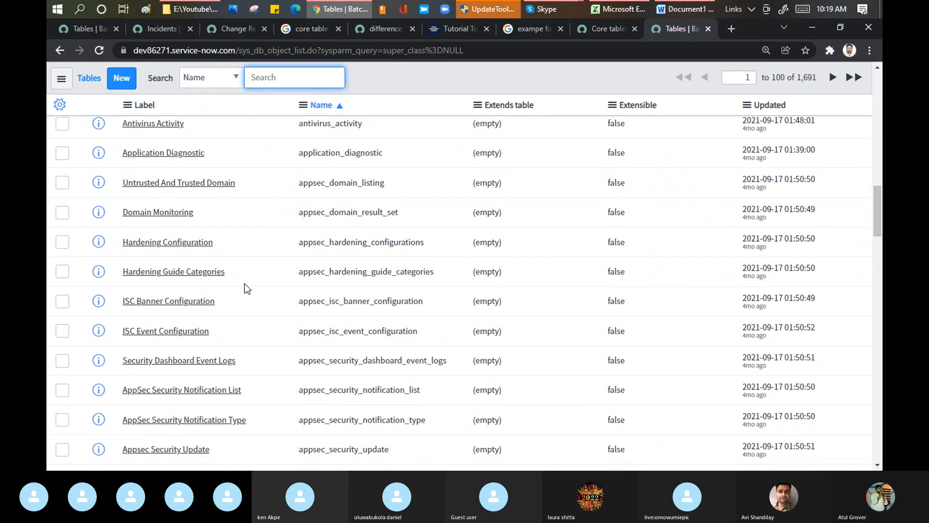
scroll(245, 284, "down", 4)
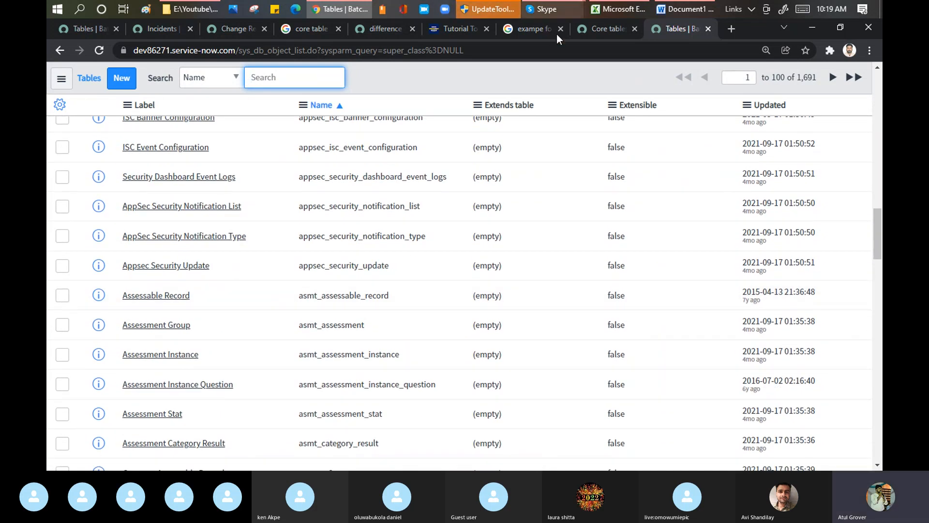
Return to the browser tab with the enlarged Base, Core and Extended Tables diagram and examine its core tables section
left_click(608, 30)
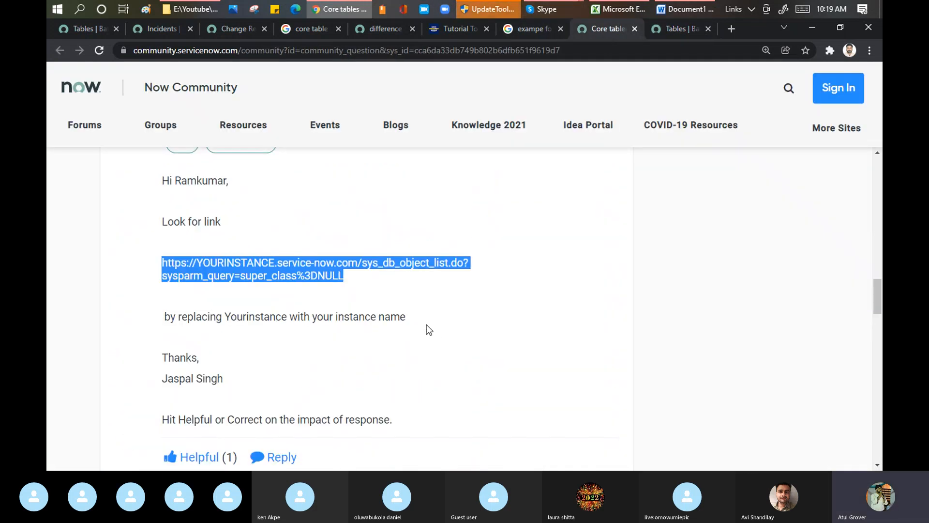
left_click(525, 31)
left_click(450, 29)
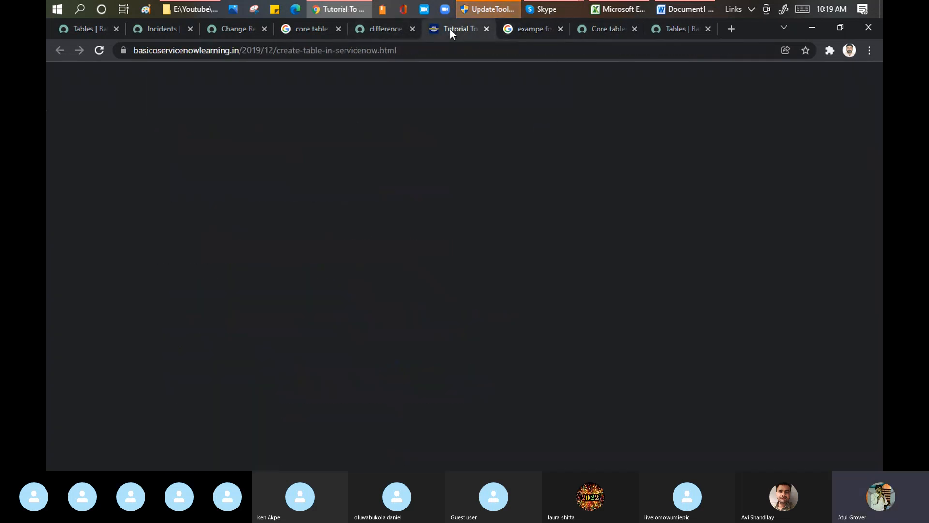
left_click(373, 28)
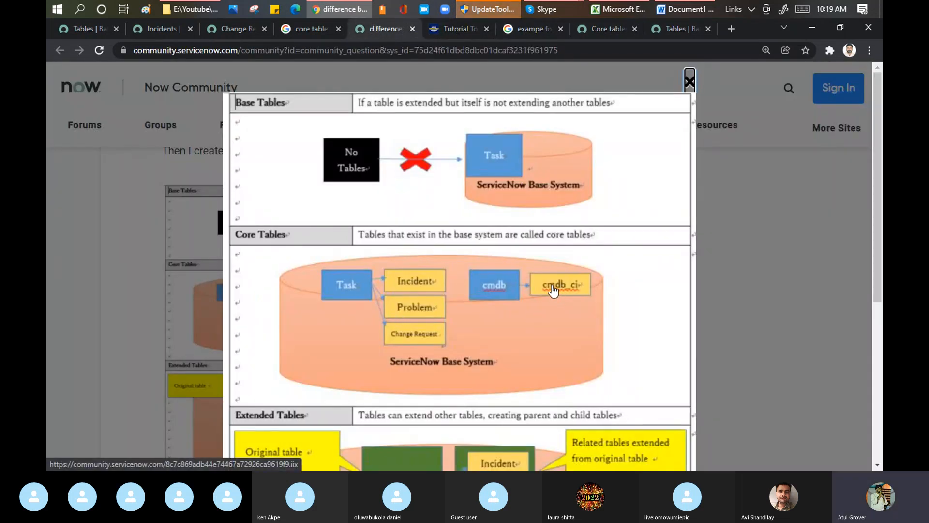
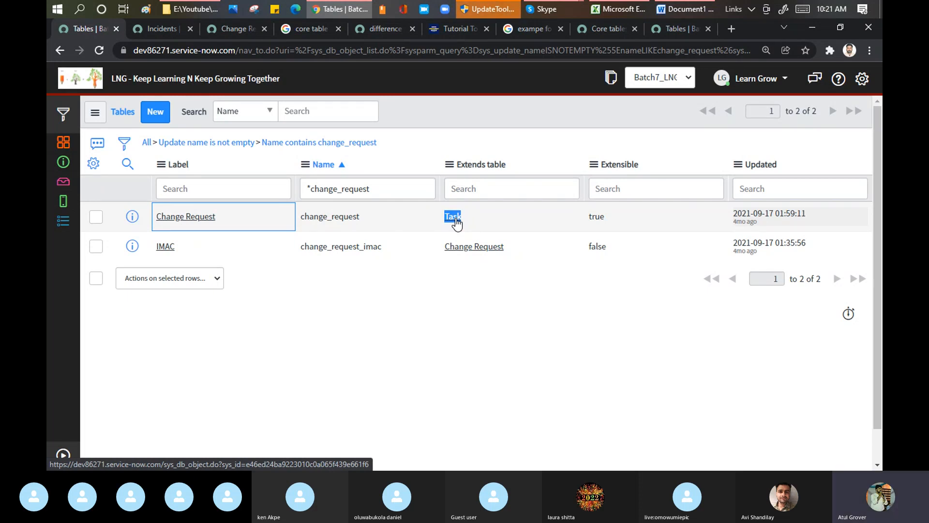
Switch to the Skype group call window, check the call, and return to the ServiceNow tables list in Chrome
left_click(542, 9)
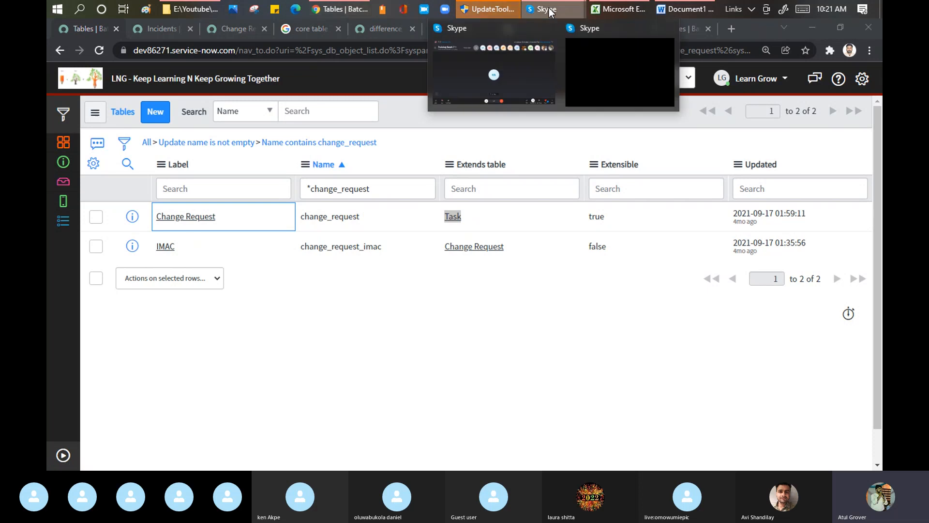
left_click(475, 68)
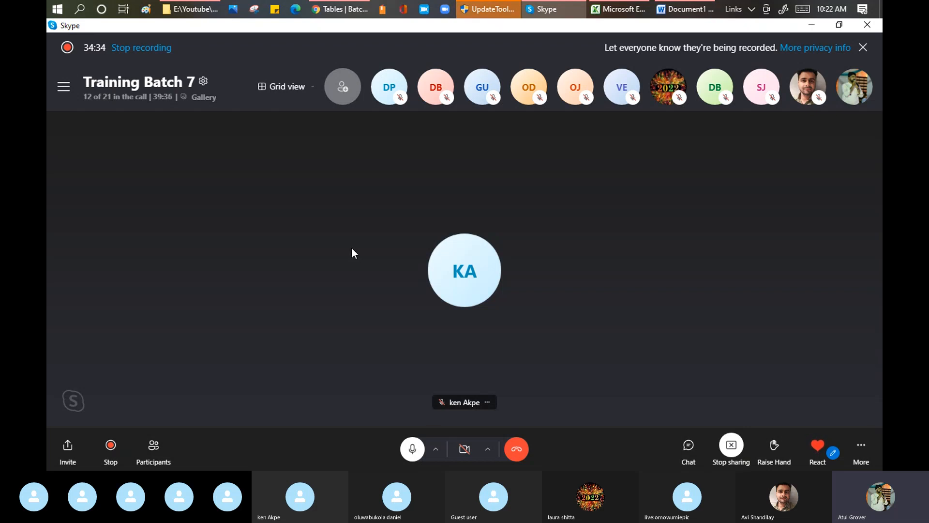
left_click(342, 9)
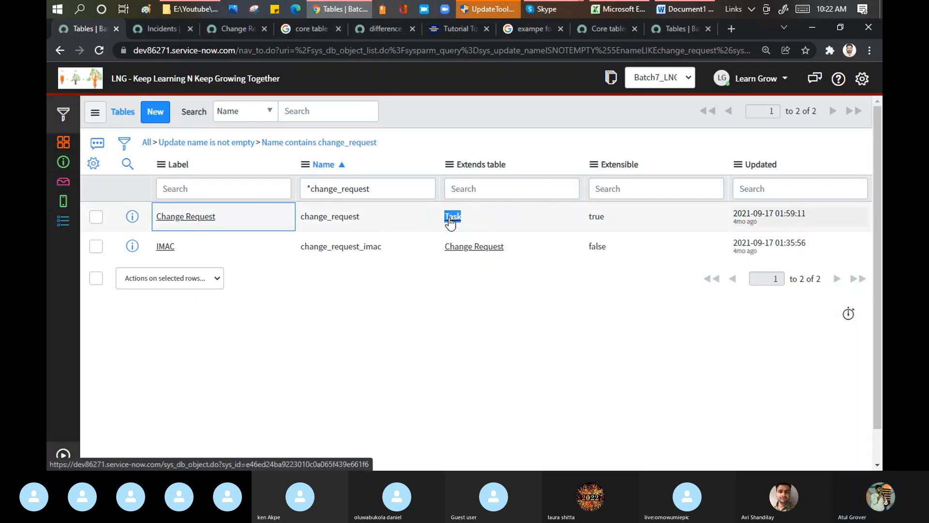
Open the Task table record from the Change Request row's Extends table value and highlight its Label
left_click(451, 221)
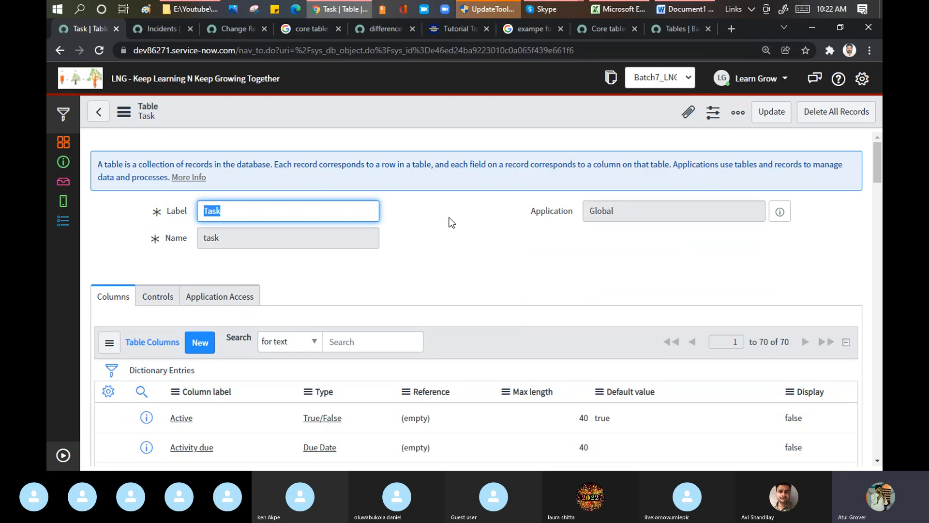
left_click(440, 234)
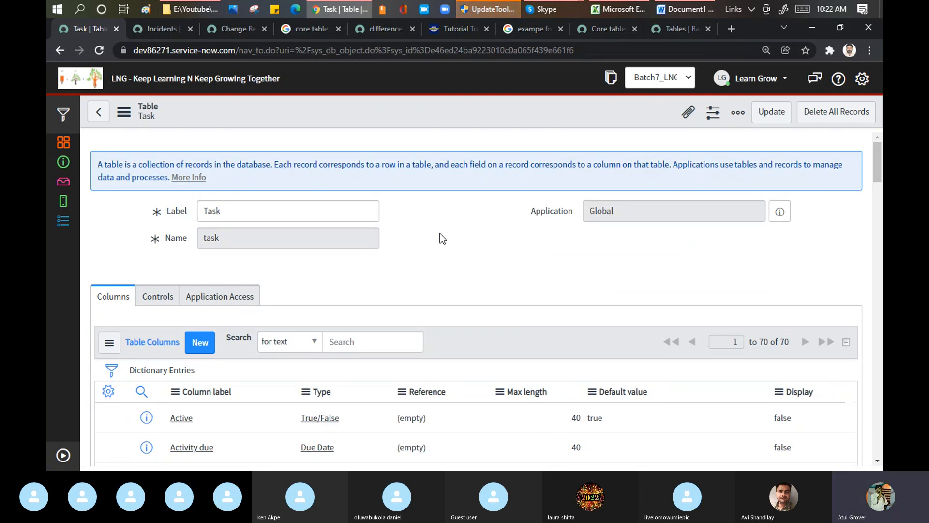
scroll(440, 234, "down", 3)
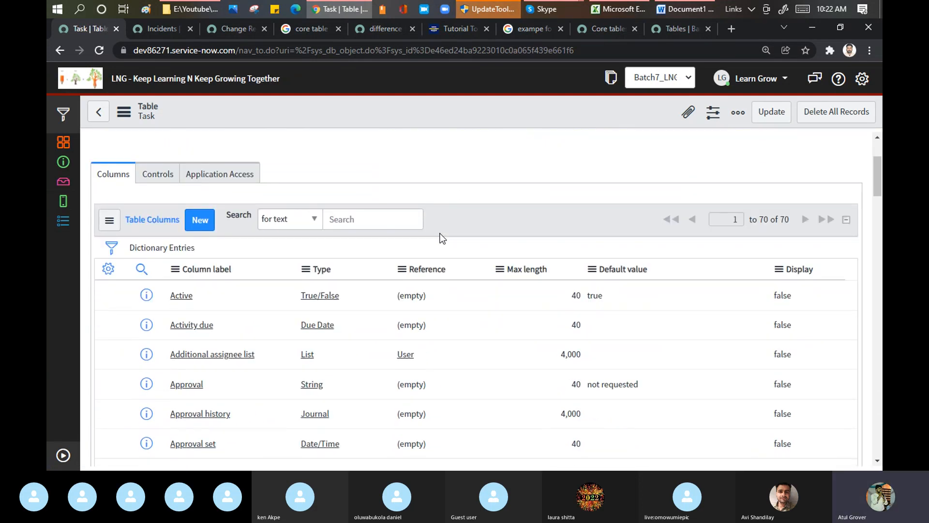
scroll(400, 233, "up", 3)
left_click_drag(237, 212, 198, 215)
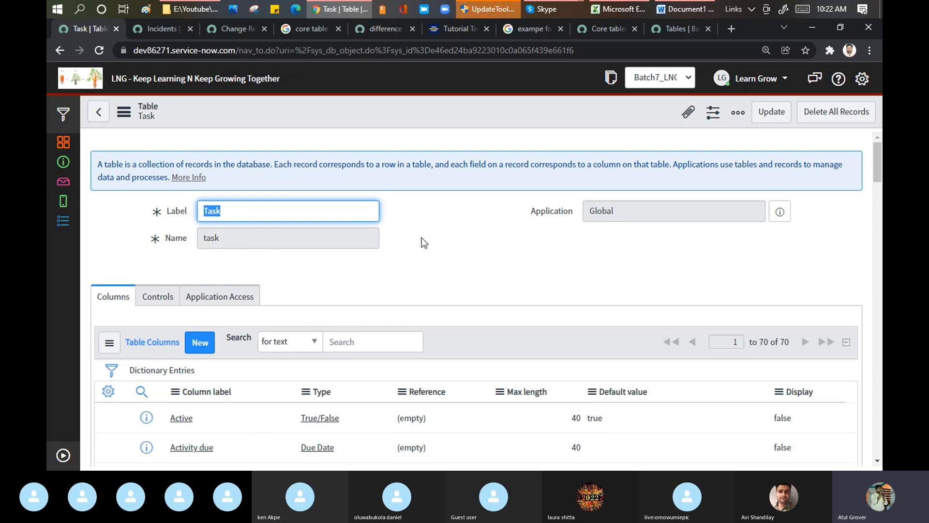
Look through the Task table's columns, checking their labels, types and references from Active onward
scroll(267, 315, "down", 1)
scroll(267, 315, "down", 1)
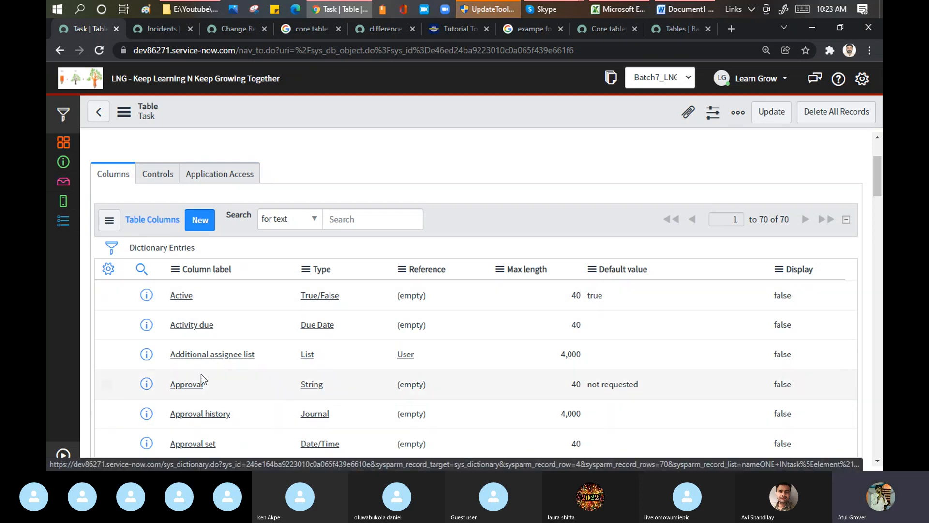
scroll(216, 346, "up", 2)
scroll(199, 349, "down", 5)
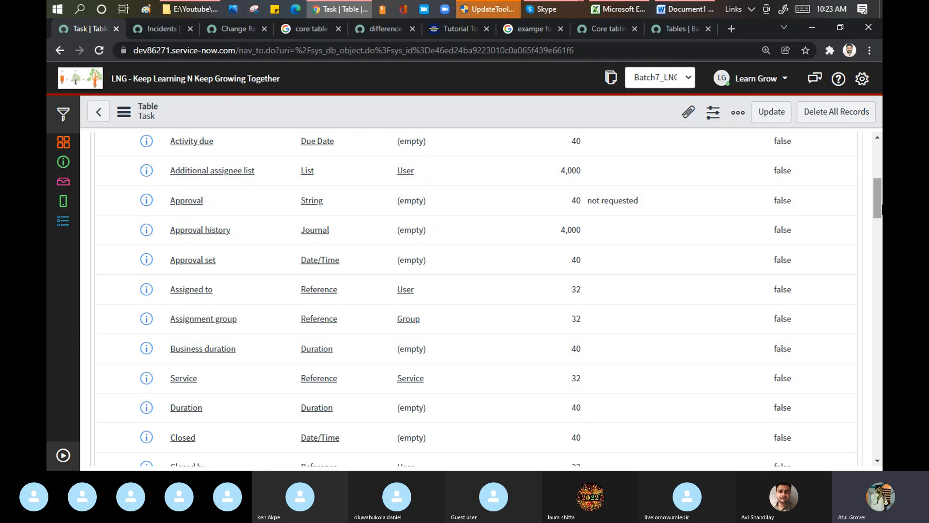
mouse_move(880, 218)
left_mouse_down()
mouse_move(880, 187)
mouse_move(879, 200)
left_mouse_up()
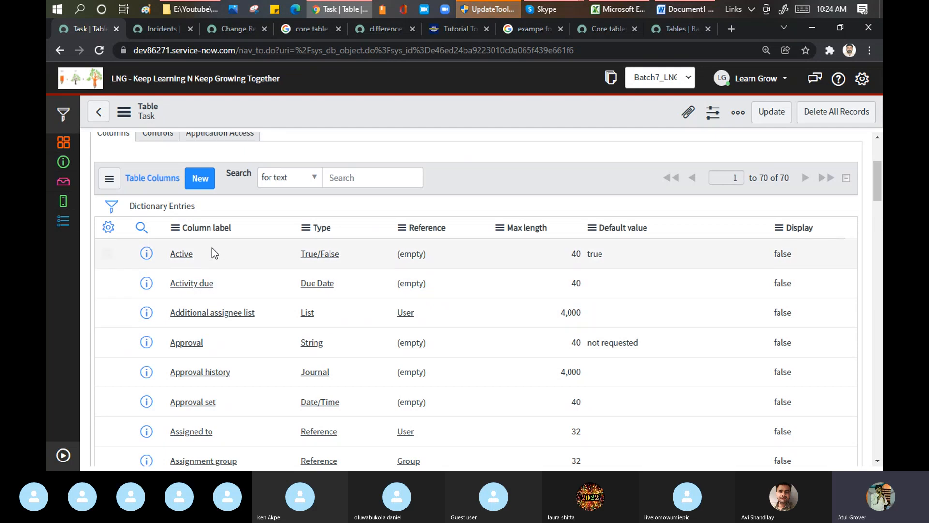
scroll(213, 252, "down", 3)
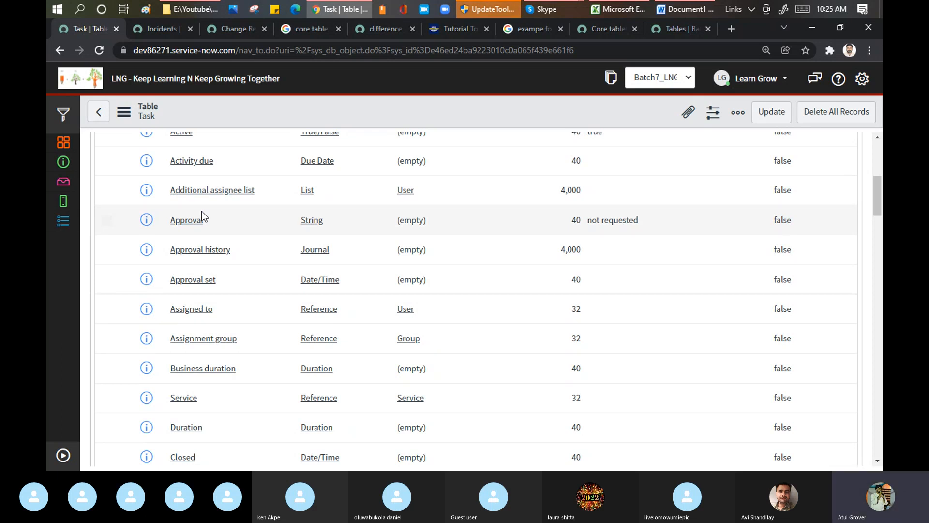
left_click_drag(876, 197, 878, 151)
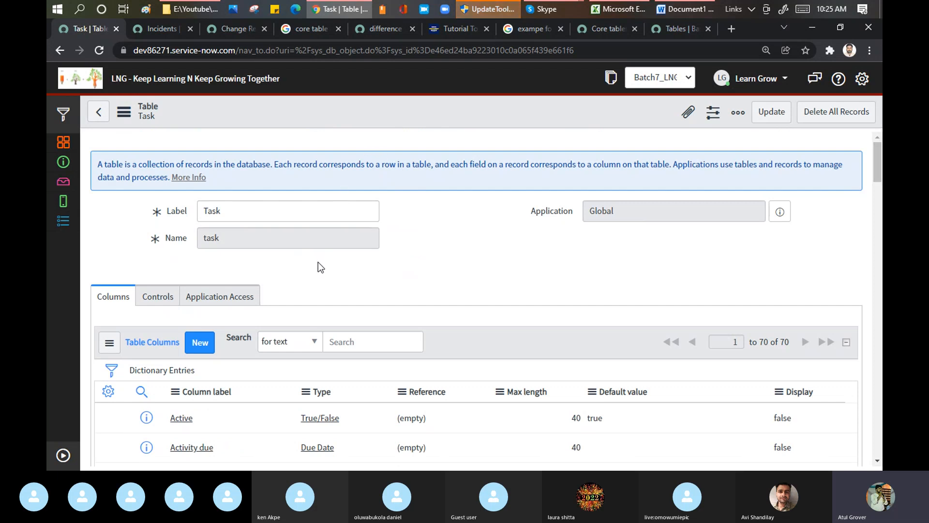
scroll(317, 263, "down", 4)
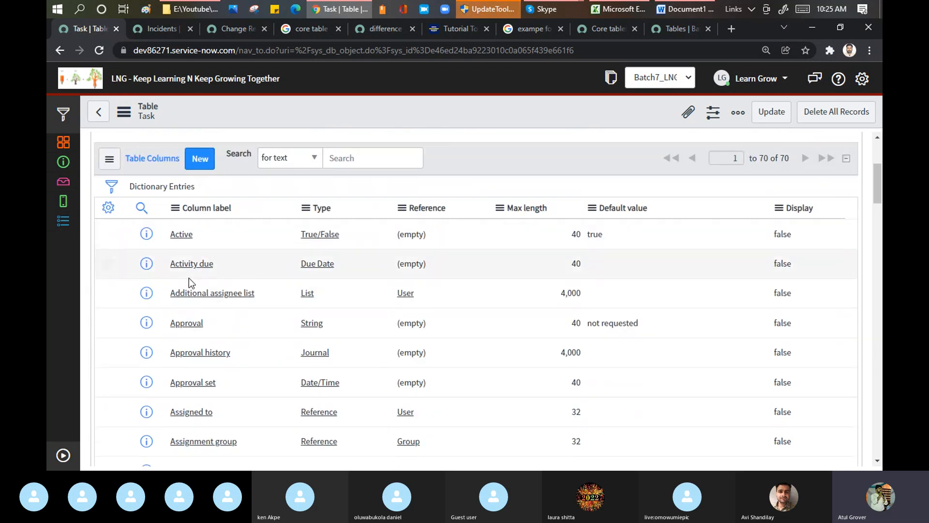
scroll(188, 278, "down", 5)
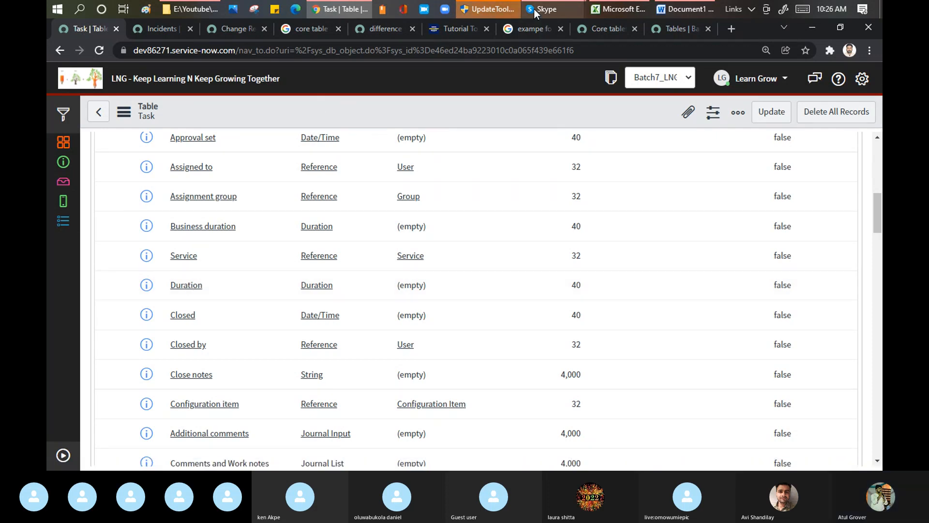
Bring up the Skype call window to check on the participants, and return to the Task table record in Chrome
mouse_move(534, 9)
left_click(449, 71)
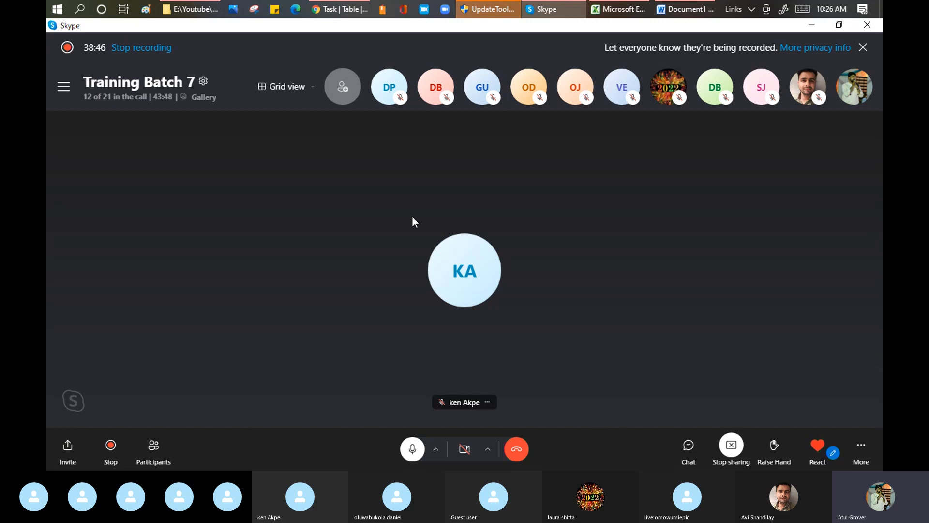
left_click(340, 9)
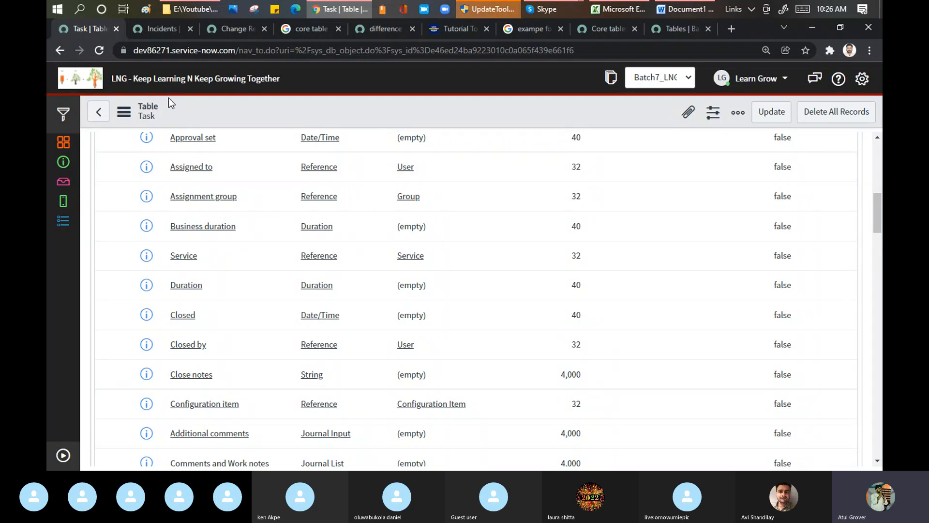
Review the Task table record again from its header through the column list, including the approval and assignment fields
left_click_drag(877, 213, 873, 141)
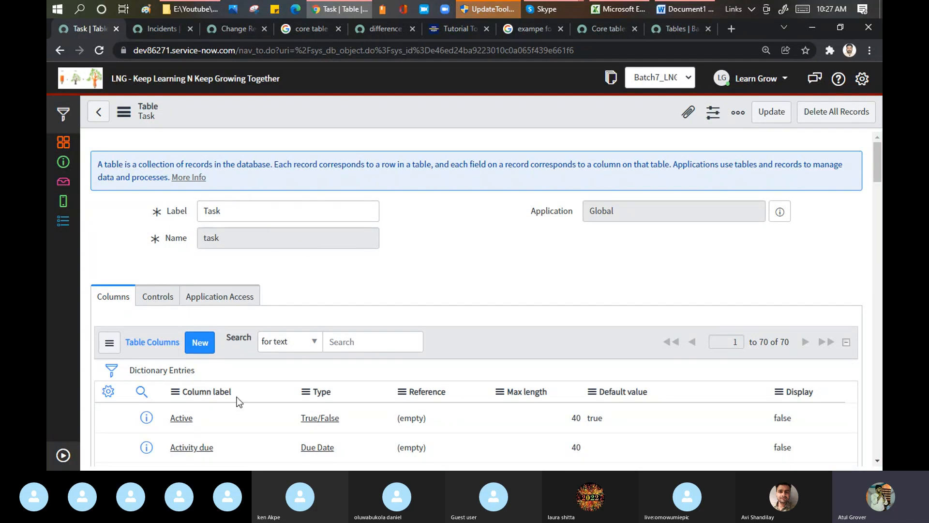
scroll(259, 388, "down", 3)
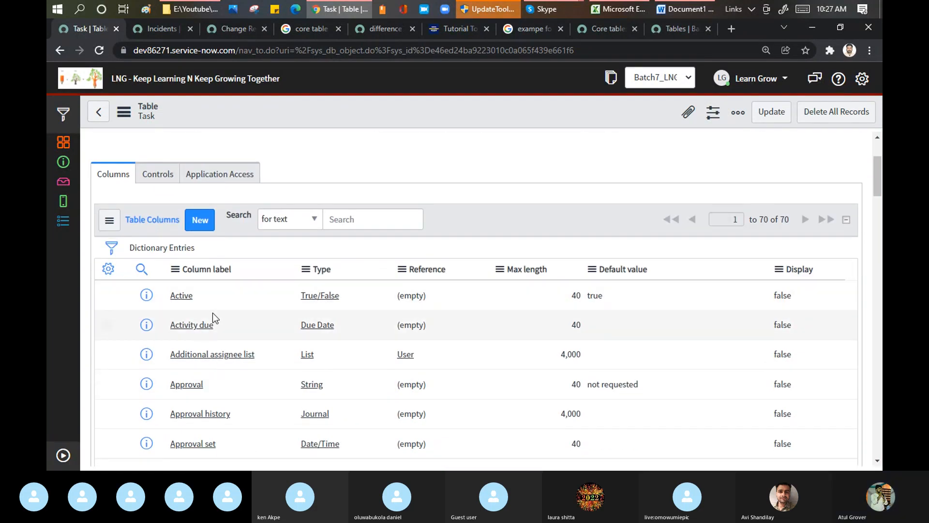
scroll(213, 313, "down", 3)
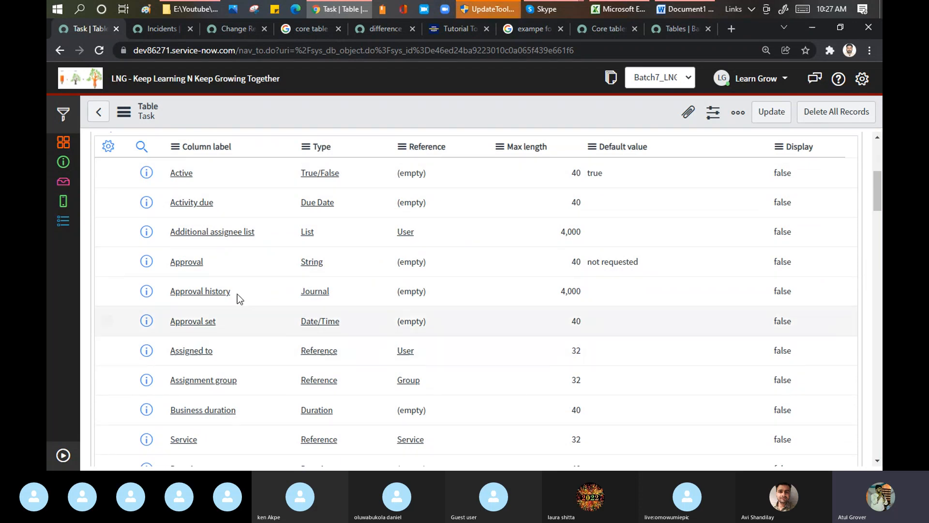
scroll(237, 264, "down", 3)
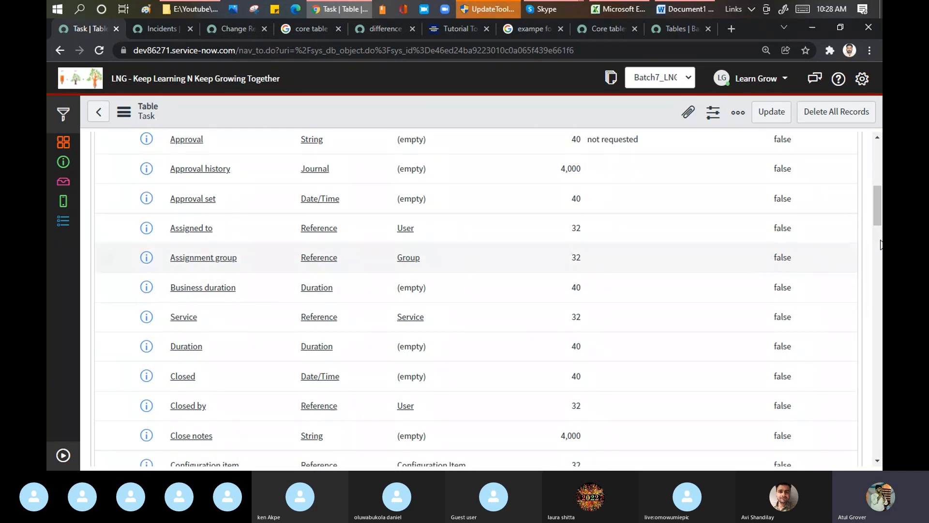
left_click_drag(877, 215, 880, 169)
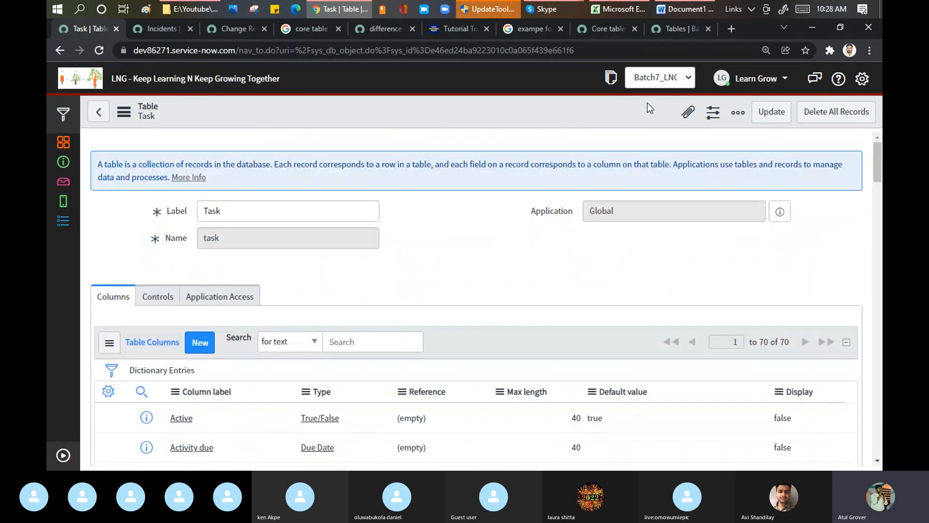
Check the Skype call window once more and switch back to the Task table record in Chrome
mouse_move(546, 7)
left_click(479, 69)
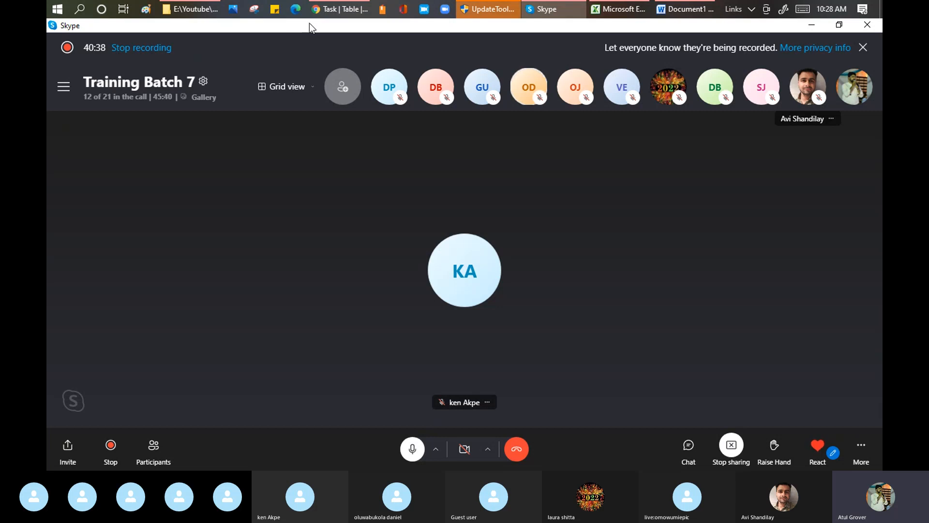
left_click(341, 11)
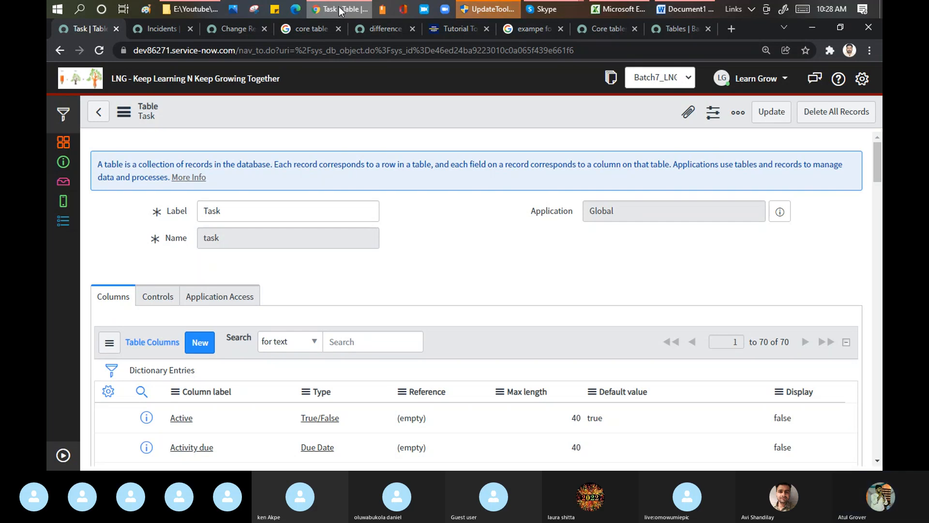
Filter the application navigator for "tables", open the System Definition Tables list and minimize the navigator
left_click(58, 457)
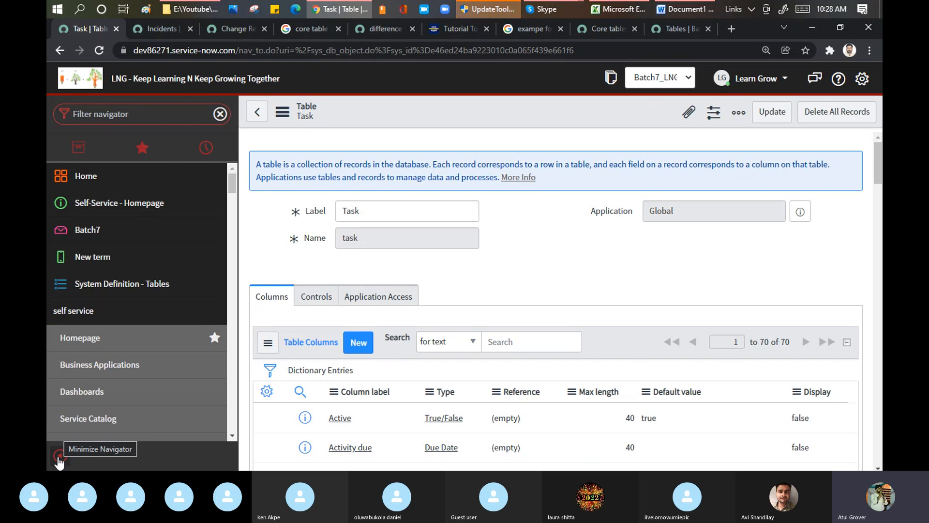
left_click(129, 114)
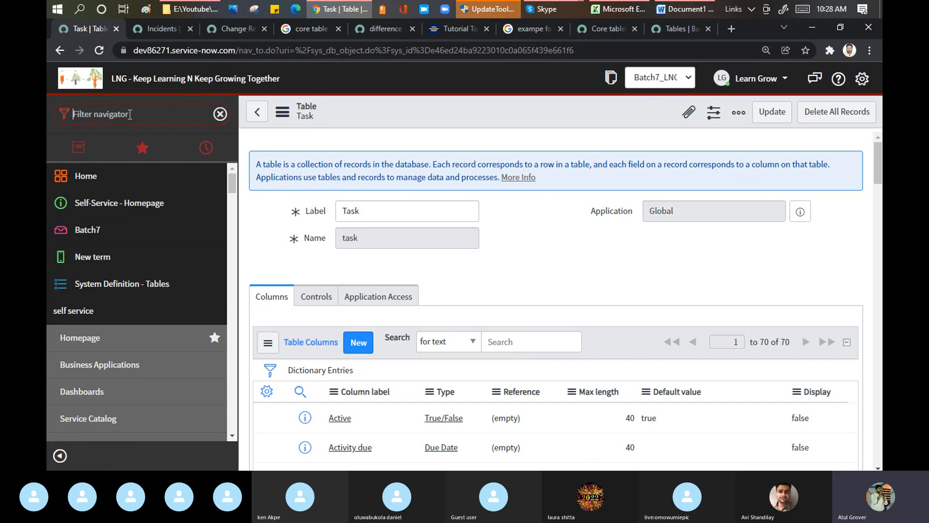
type("tables")
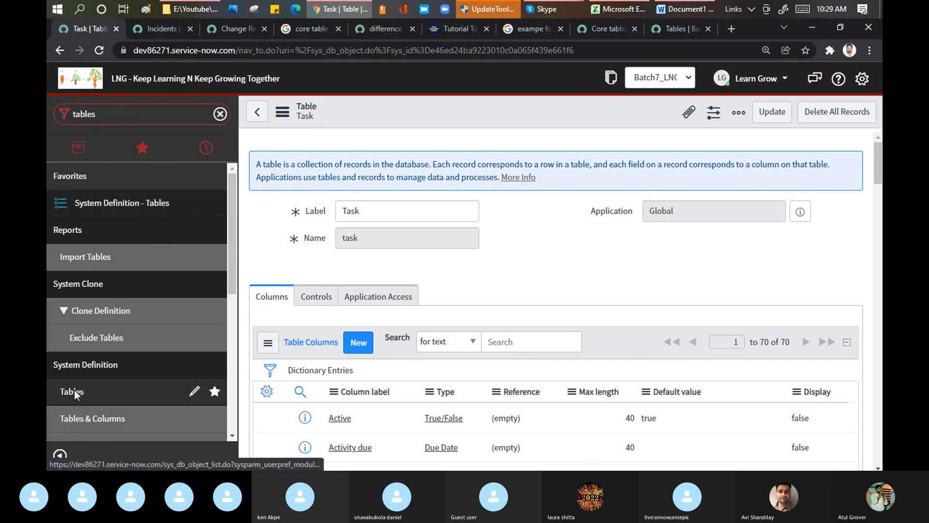
left_click(73, 419)
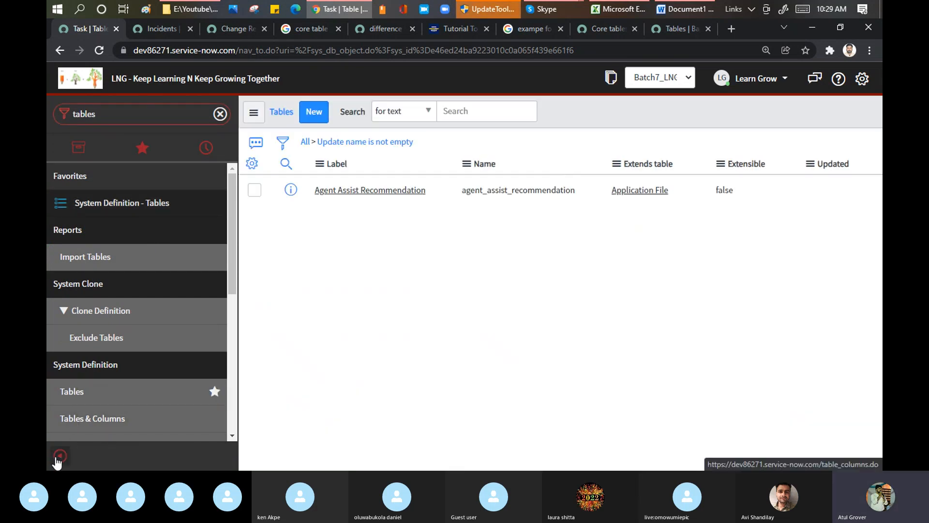
left_click(59, 456)
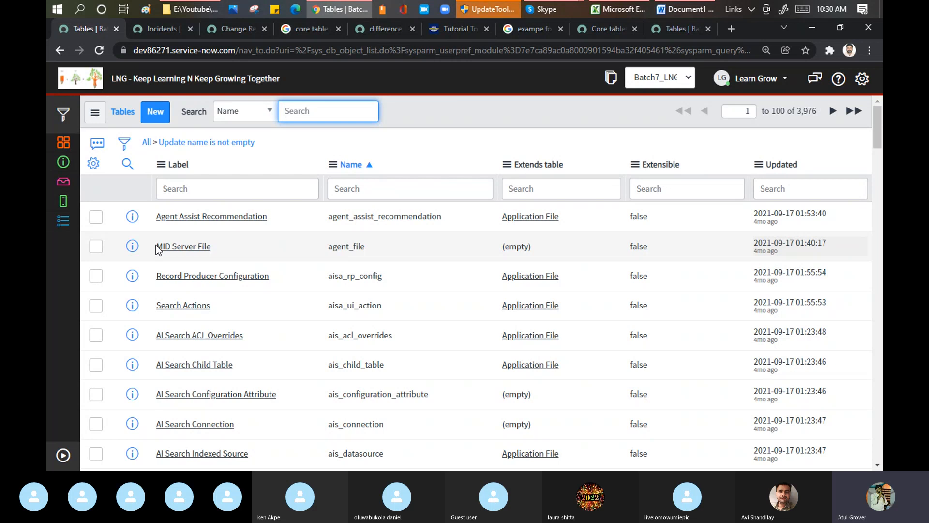
Start a new table record and enter Batch7 as its Label
left_click(153, 119)
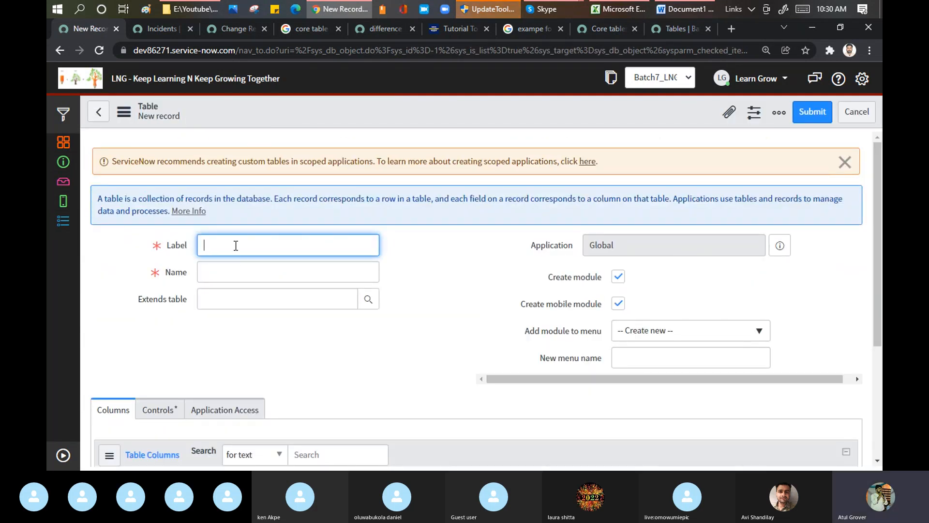
type("Batch7")
key("Tab")
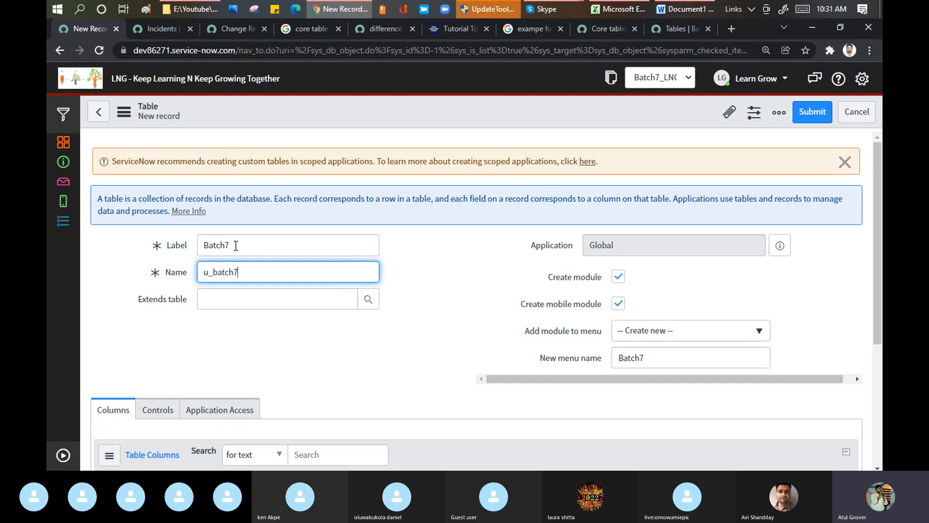
Highlight the u prefix and the full value in the new table's Name field to point out the custom table naming
left_click_drag(208, 272, 198, 276)
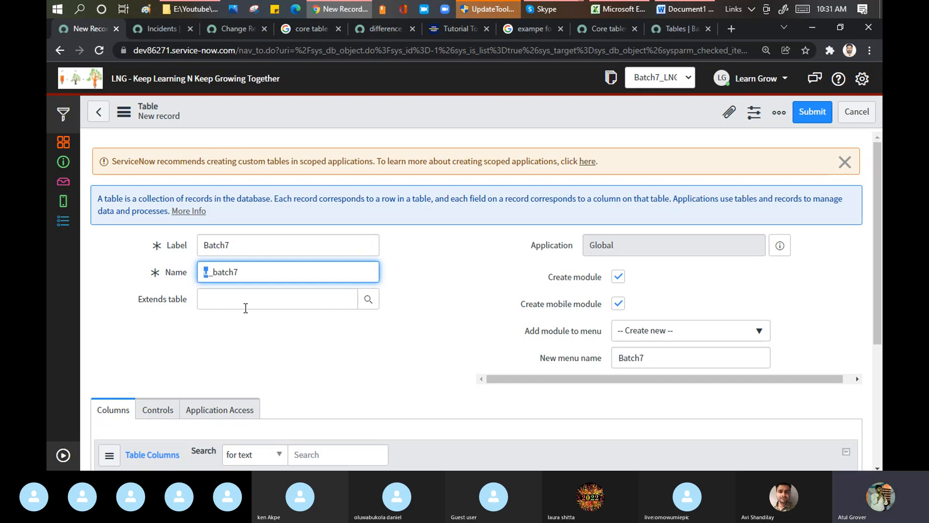
left_click(268, 273)
left_click_drag(241, 272, 195, 273)
left_click(208, 273)
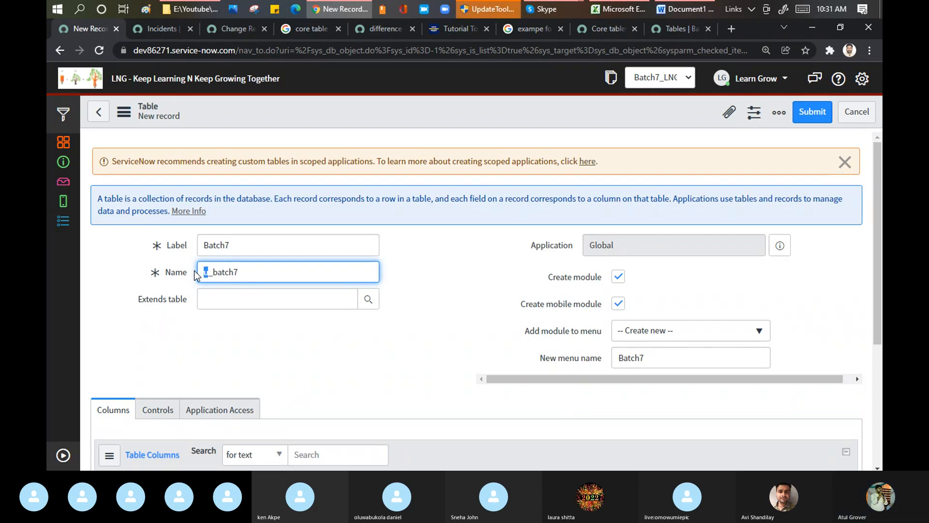
Switch to the Skype call to check on the participants, and return to the new table form in Chrome
left_click(548, 10)
left_click(498, 56)
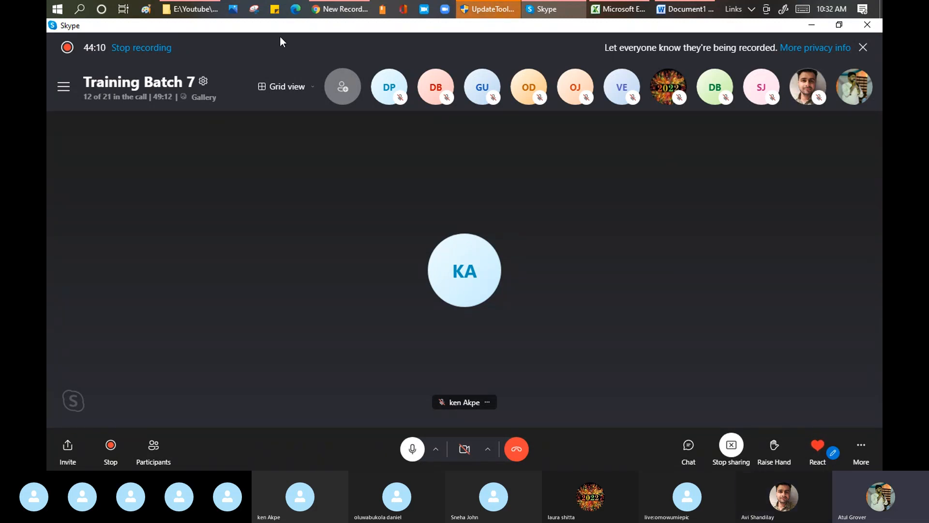
left_click(340, 8)
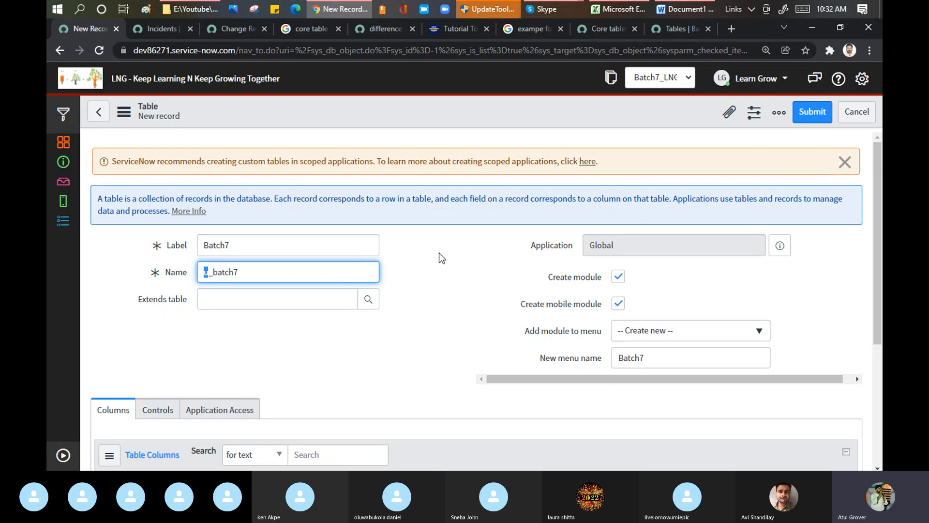
Highlight the new table's Name value and its Label value to compare the two fields
left_click(211, 277)
left_click_drag(234, 271, 198, 270)
left_click_drag(261, 246, 190, 244)
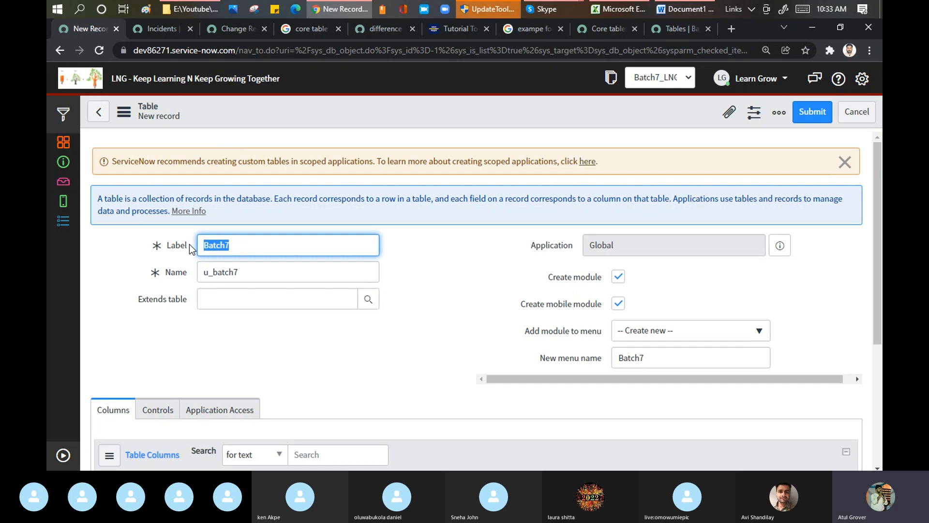
Review the ServiceNow Community diagram of core, extended and custom tables, and return to the new table form
left_click(376, 24)
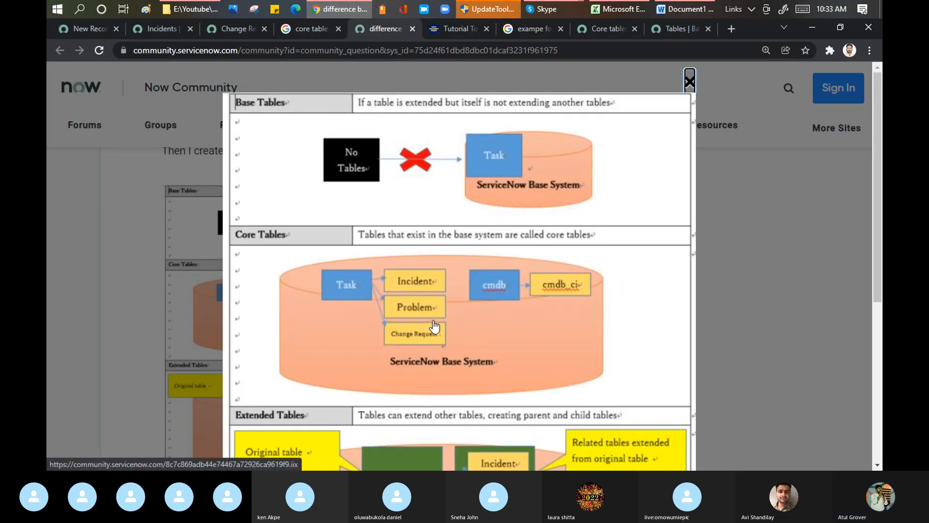
left_click(438, 305)
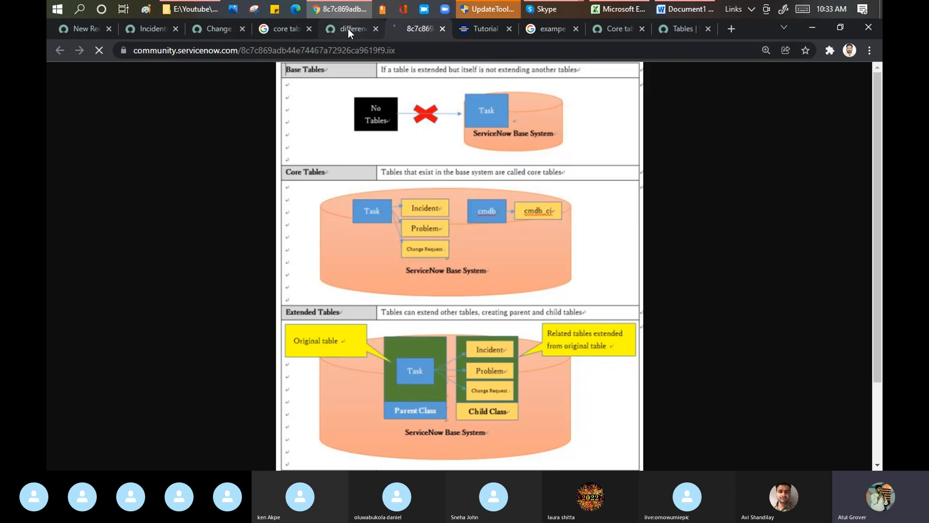
left_click(347, 29)
scroll(426, 236, "down", 5)
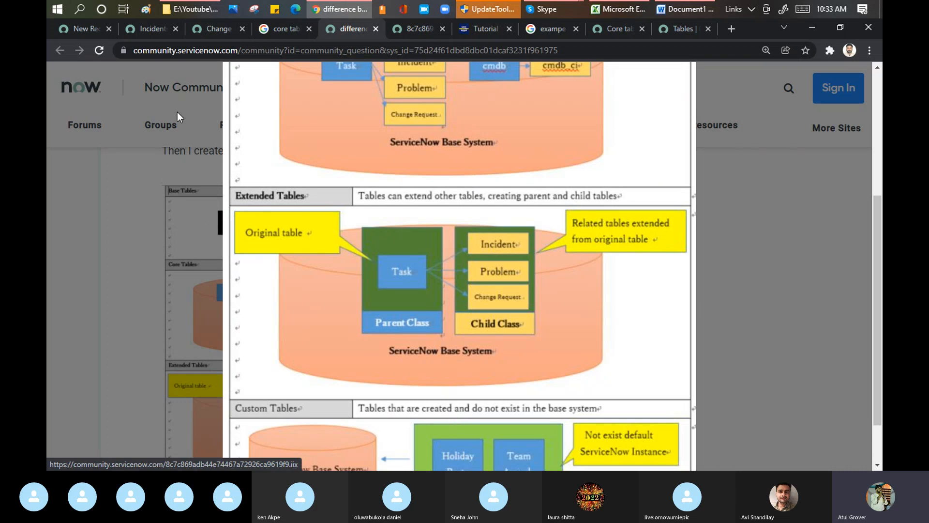
left_click(81, 32)
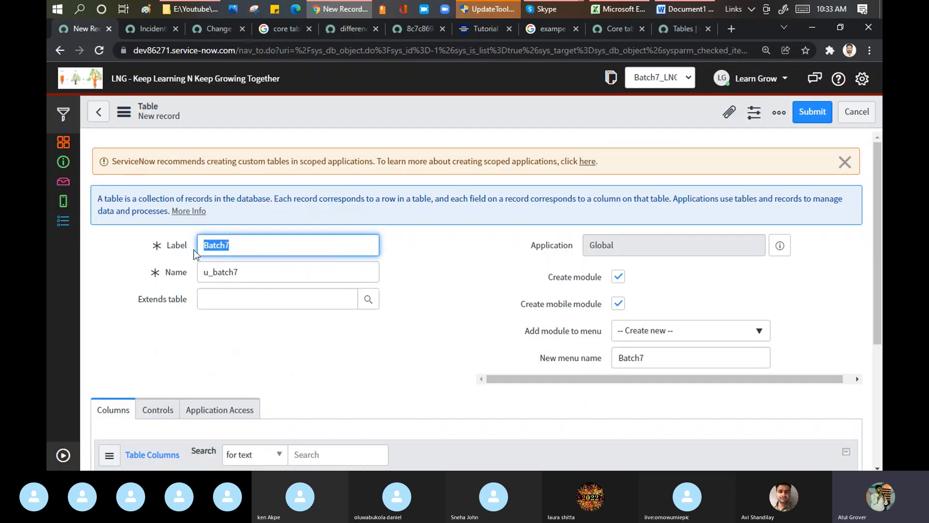
Go over the new table's Label and Name fields, and highlight the Extends table caption to point it out
left_click(245, 246)
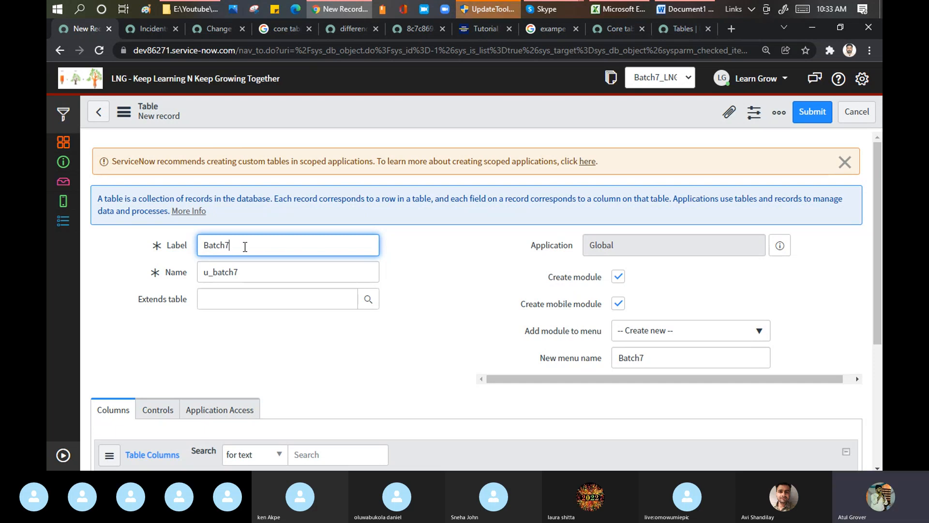
type("_")
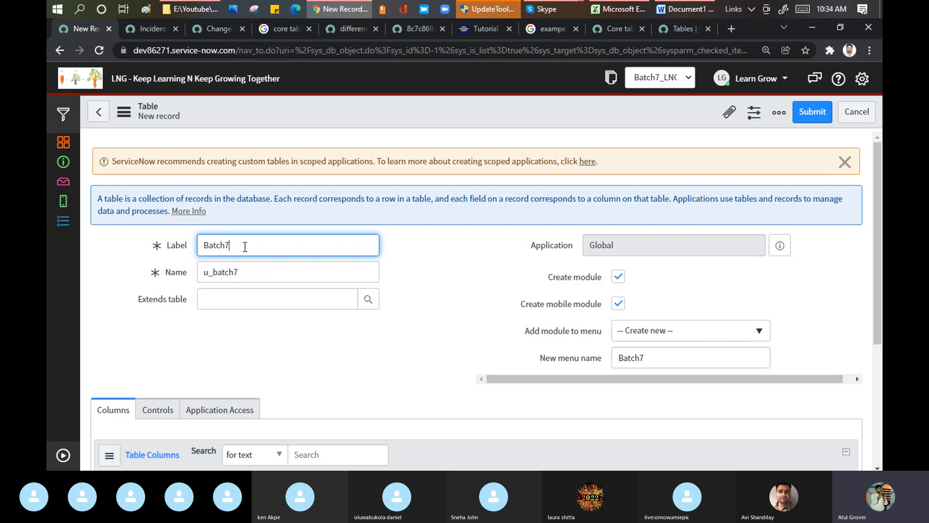
left_click_drag(214, 277, 205, 276)
left_click(222, 303)
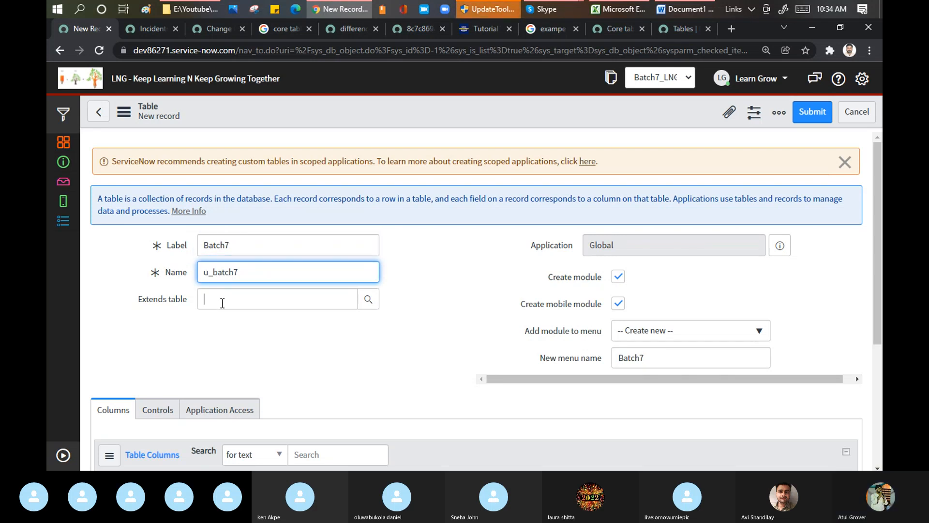
left_click_drag(188, 303, 140, 301)
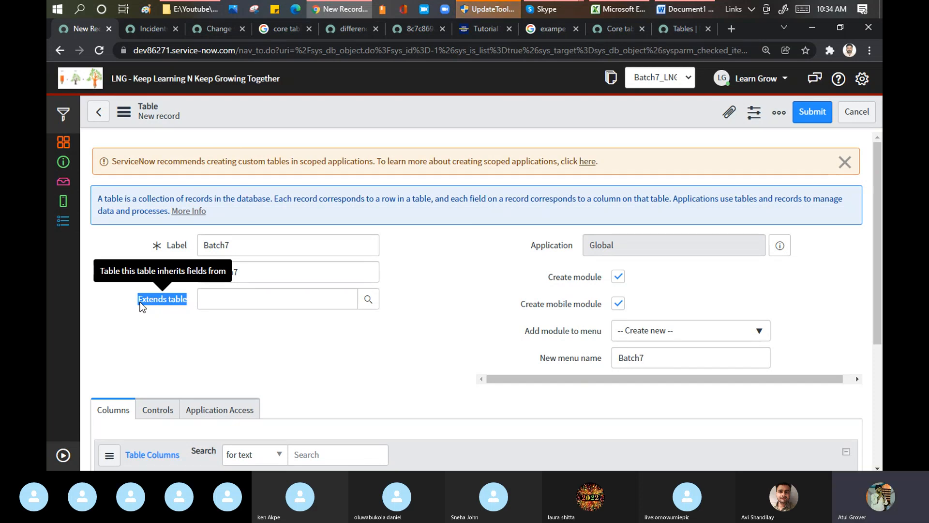
left_click(195, 332)
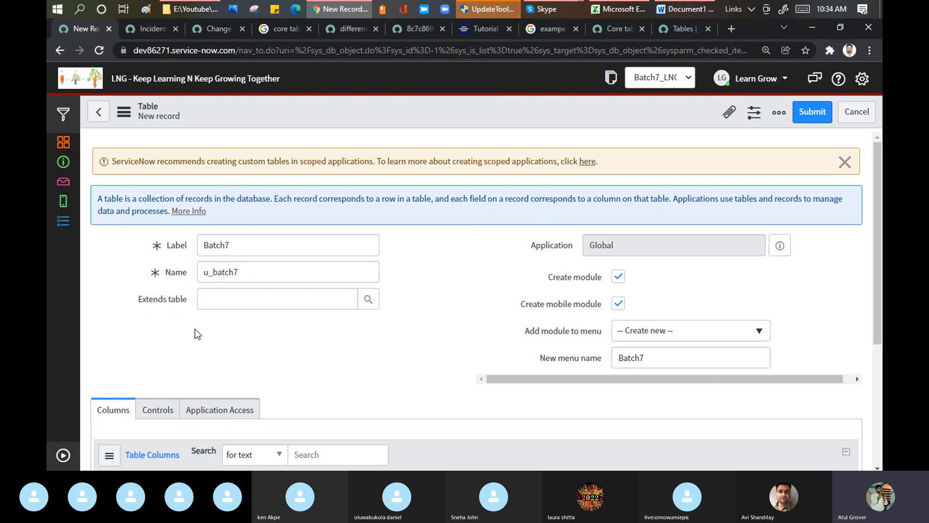
Set the new table to extend the Task table
left_click(217, 302)
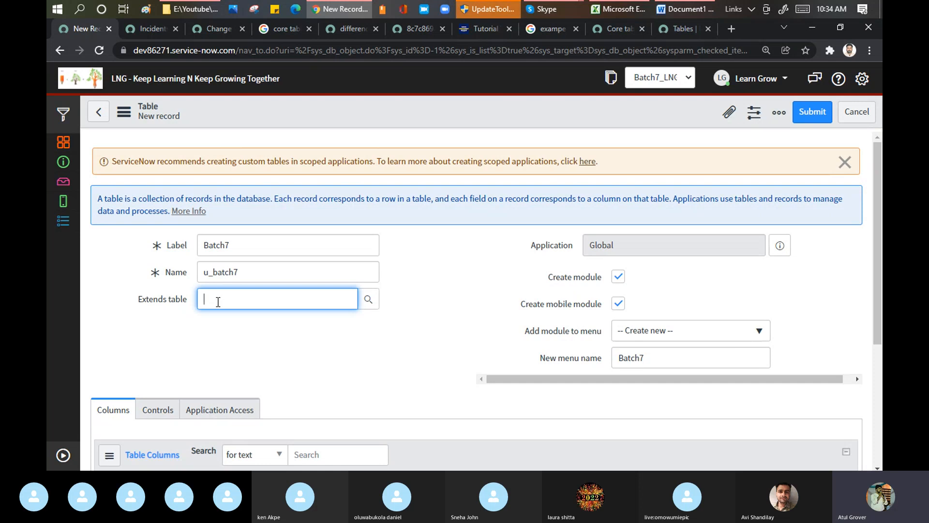
type("task")
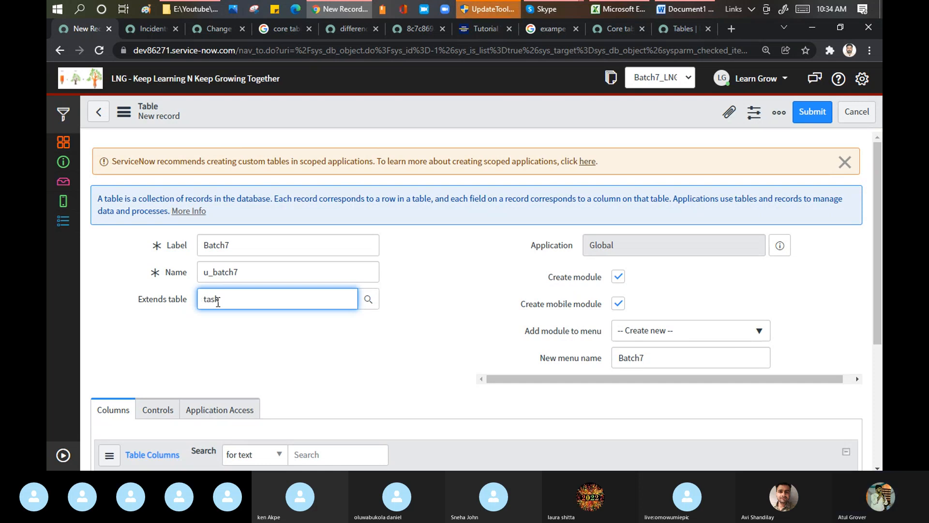
left_click(216, 330)
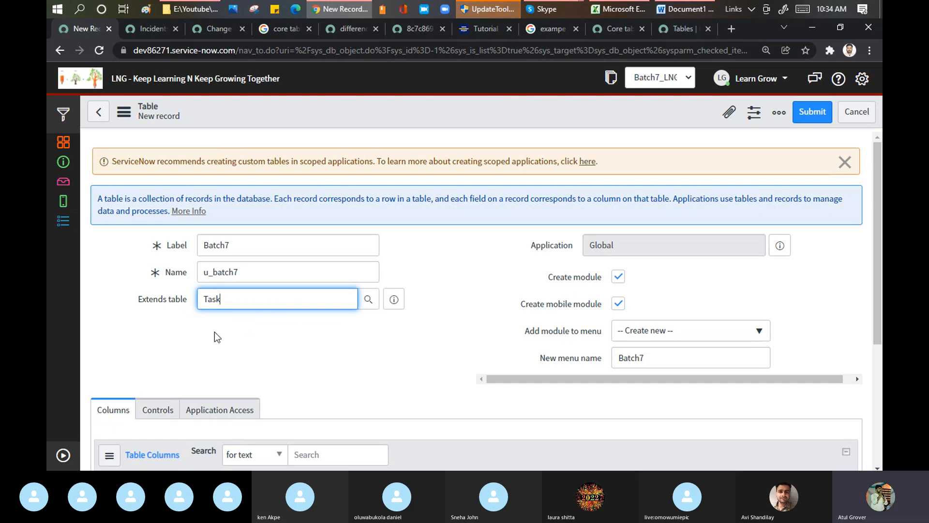
Replace the extended table with Base Configuration Item (cmdb) as an alternative parent table
left_click_drag(228, 297, 187, 296)
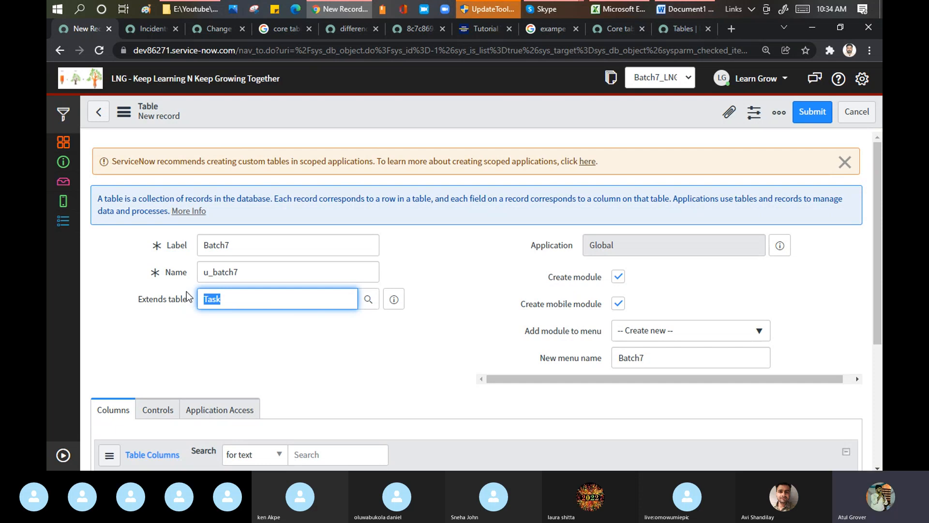
type("cmdbi")
key("BackSpace")
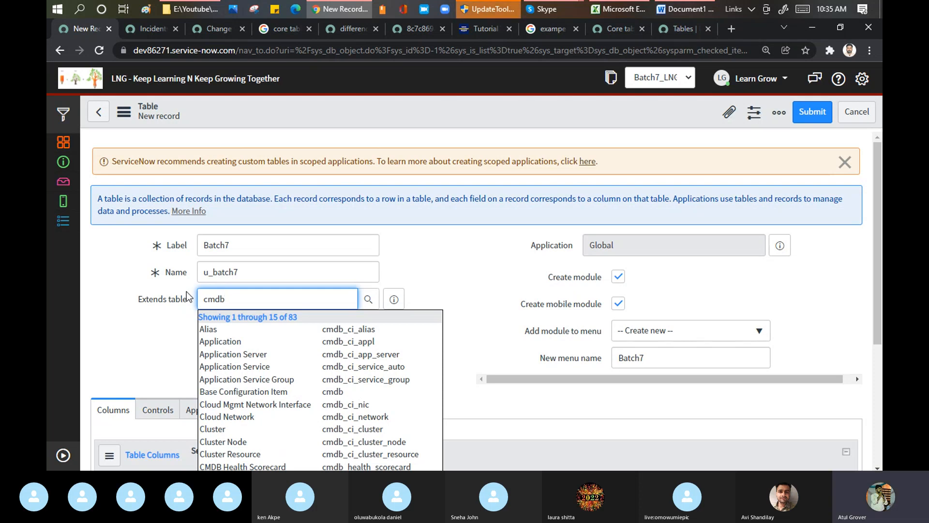
left_click(225, 392)
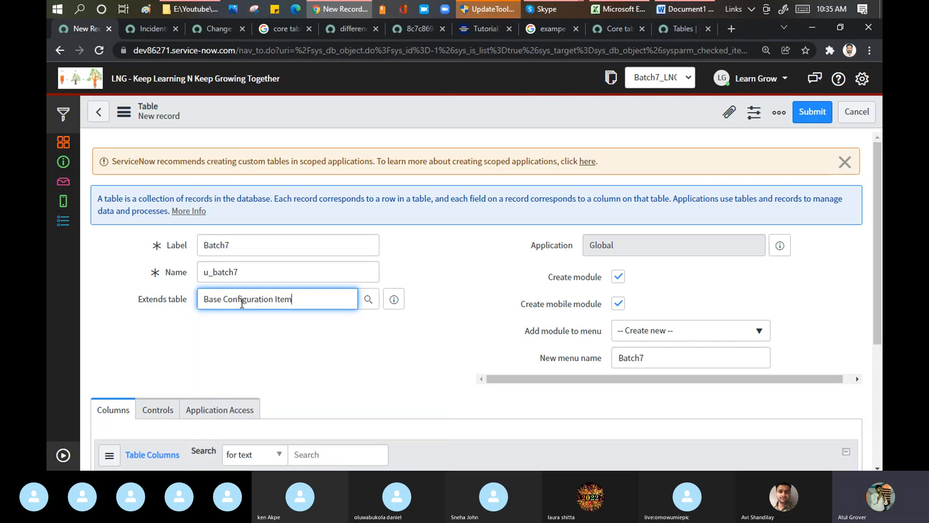
Change the Extends table value from Base Configuration Item back to Task
left_click_drag(301, 304, 196, 303)
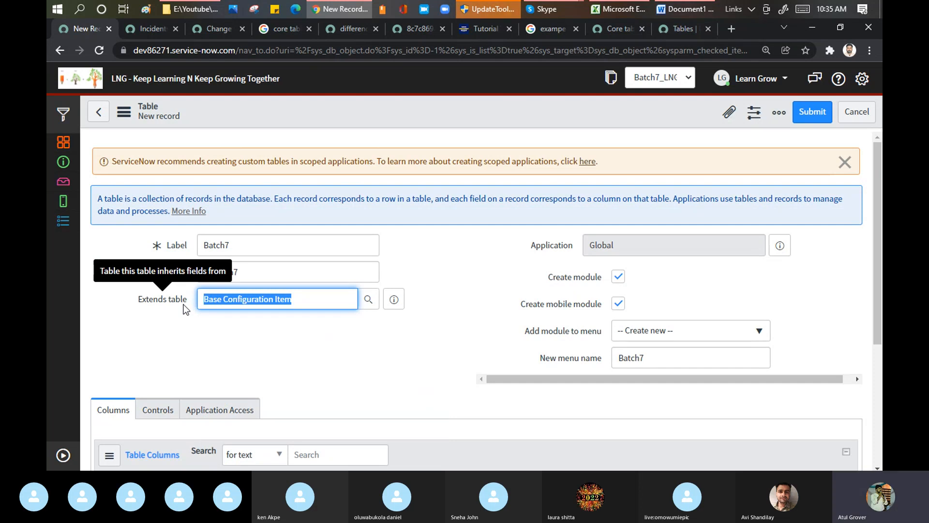
type("task")
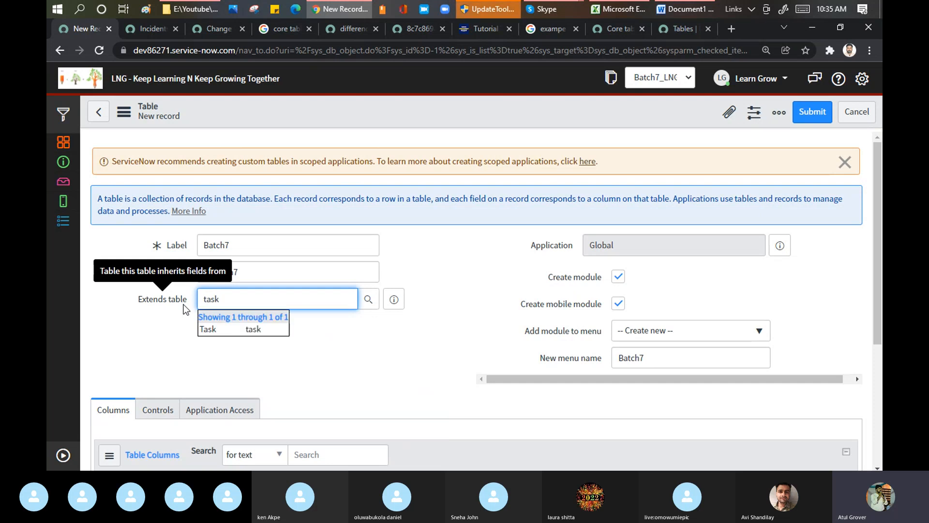
left_click(204, 329)
left_click(457, 253)
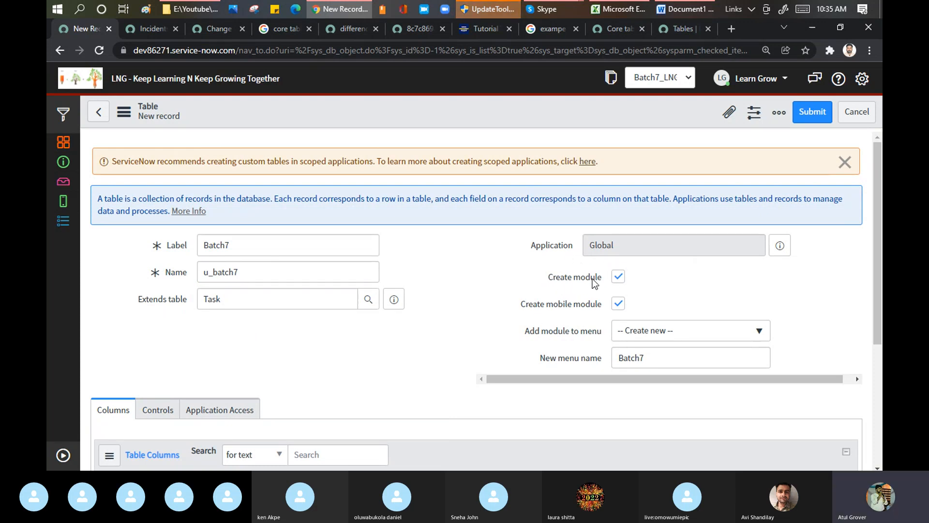
Expand the application navigator and filter it for incident
left_click(62, 457)
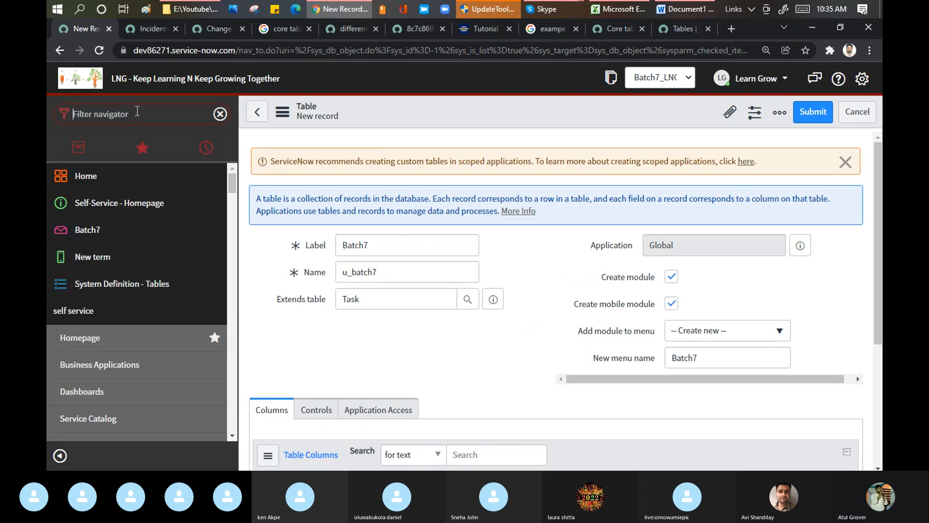
type("in")
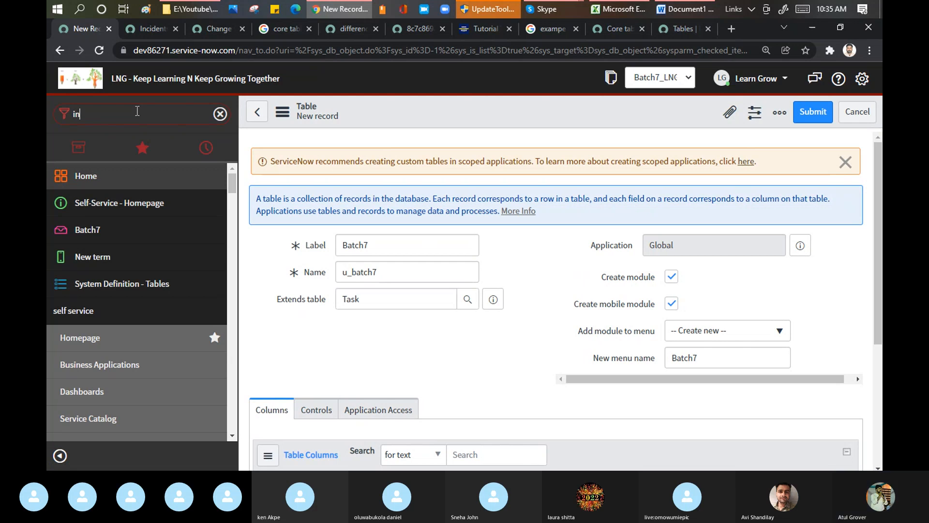
type("cidne")
key("BackSpace")
key("BackSpace")
type("ent")
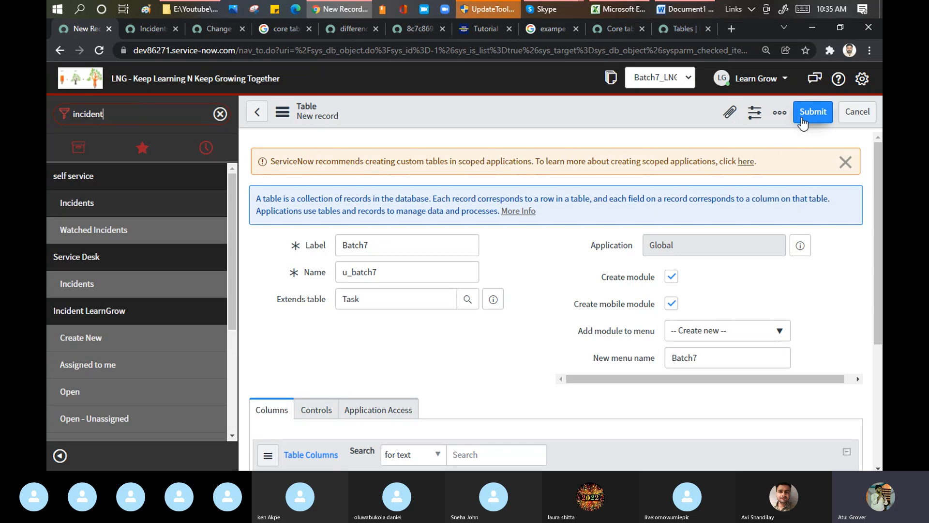
Filter the application navigator for batch7 in place of incident
left_click_drag(116, 114, 46, 115)
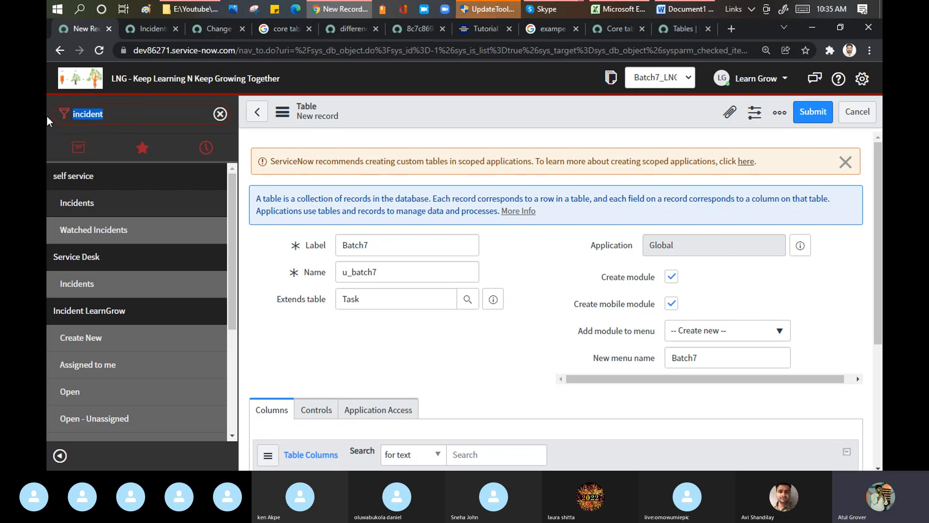
type("batcj")
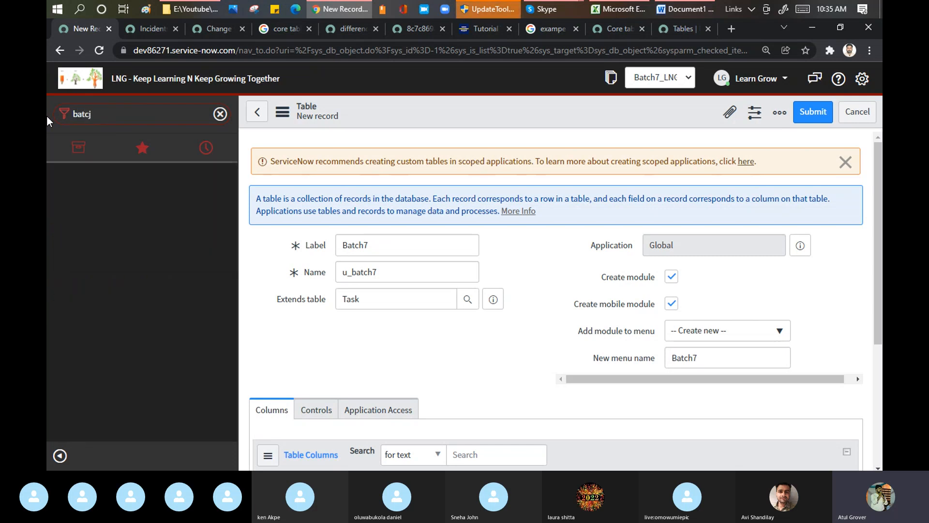
key("BackSpace")
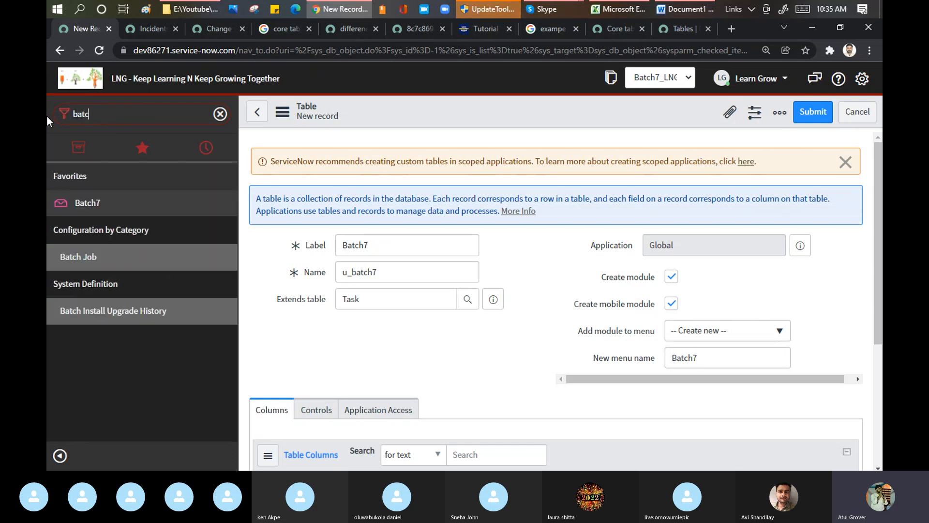
type("h7")
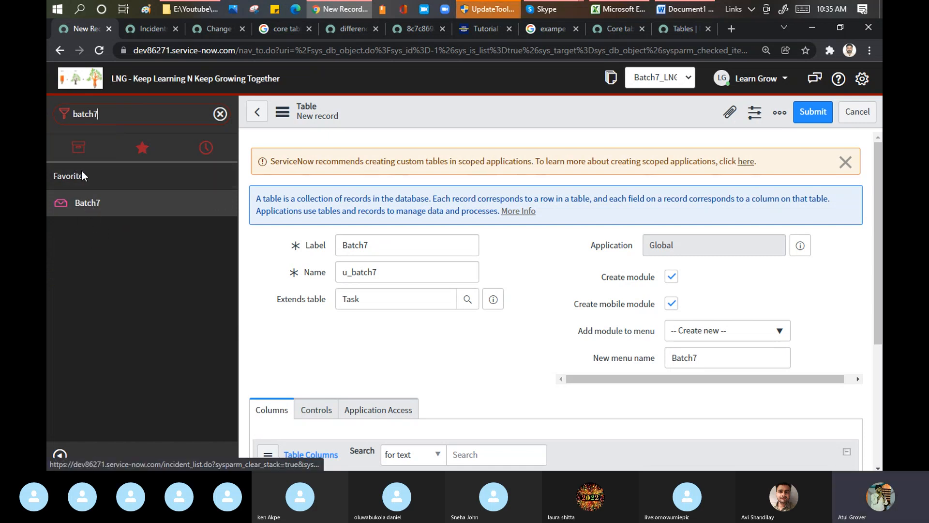
Change the new table's Label to LNG_Batch7 and highlight the new value
left_click(404, 246)
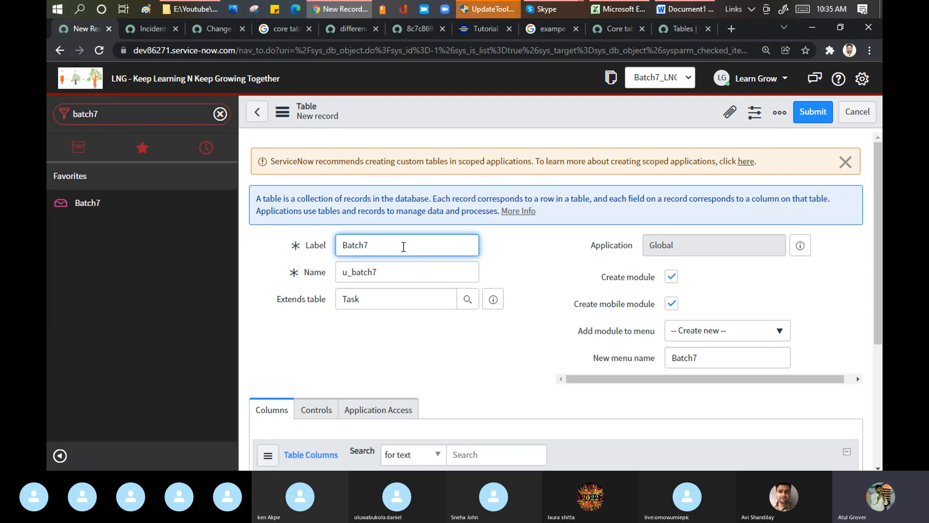
key("BackSpace")
key("BackSpace")
type("LNG_BAt")
key("BackSpace")
key("BackSpace")
type("atch7")
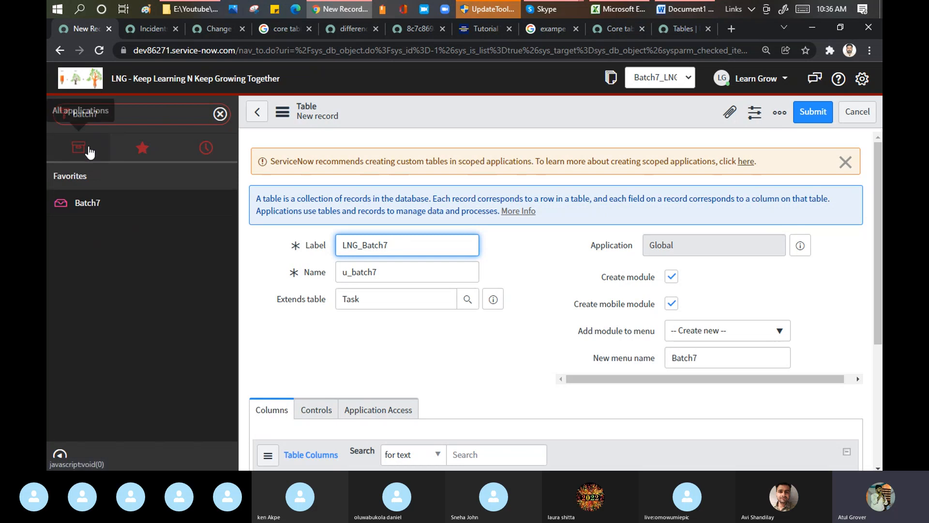
left_click_drag(394, 246, 345, 244)
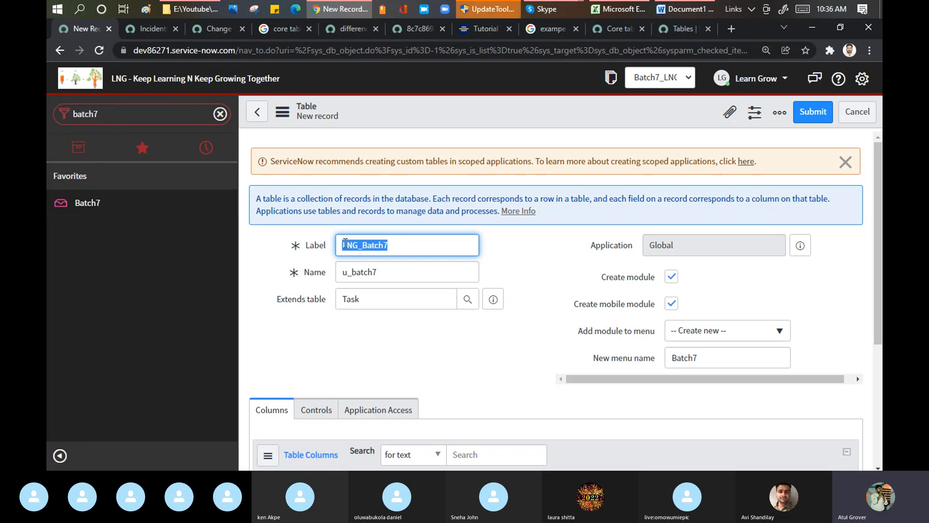
Show all applications in the navigator, filter them for cal, and clear the filter
left_click(82, 156)
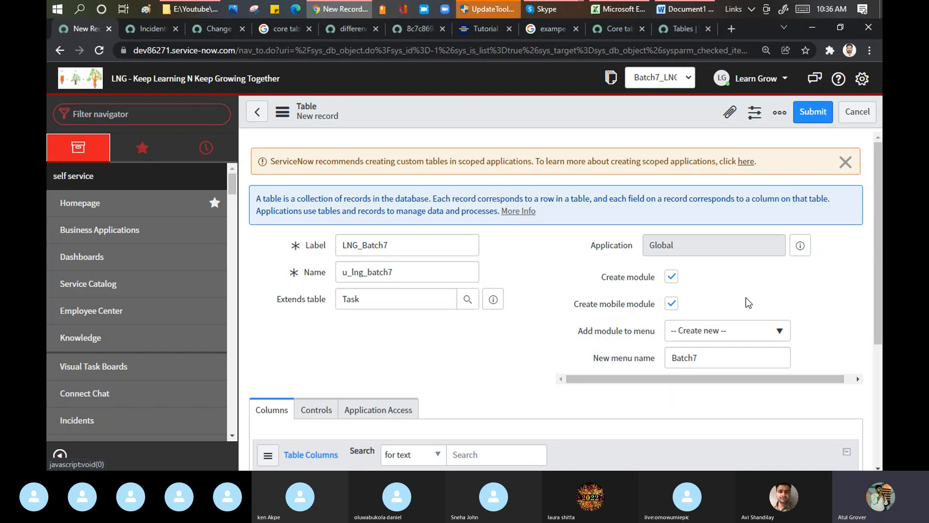
left_click(118, 115)
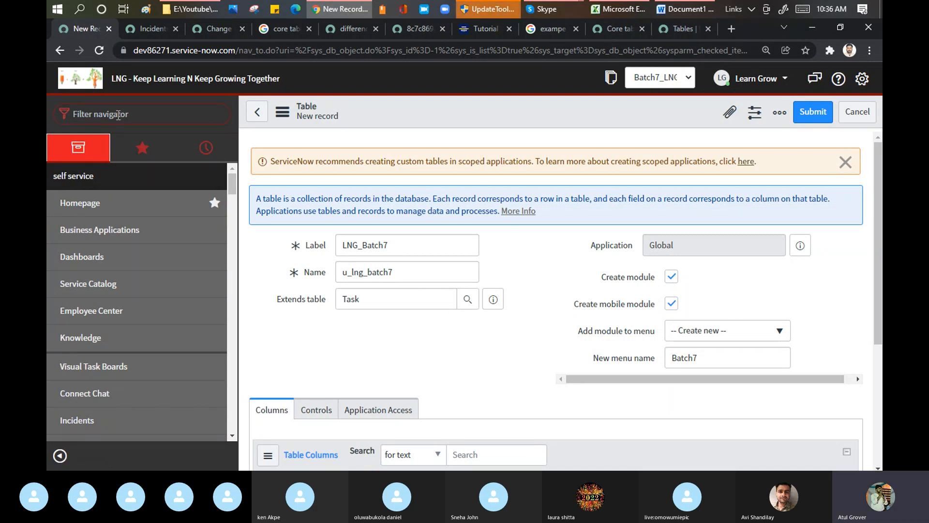
type("cal")
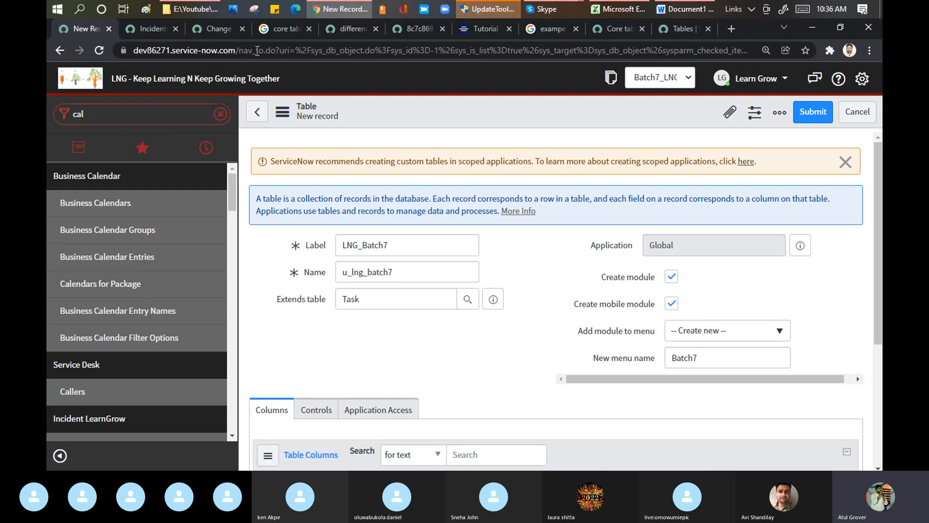
left_click(220, 113)
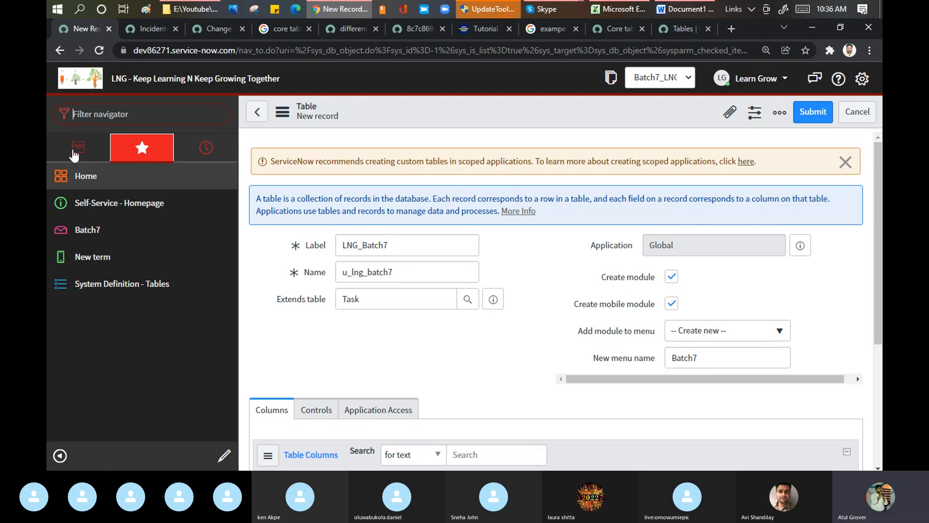
Show all applications in the navigator and filter them for inv
left_click(73, 156)
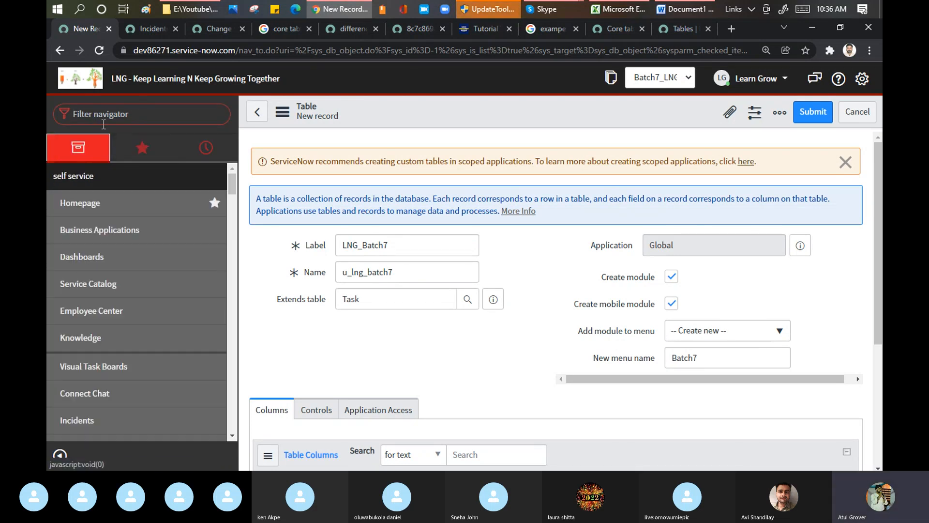
left_click(136, 113)
type("in")
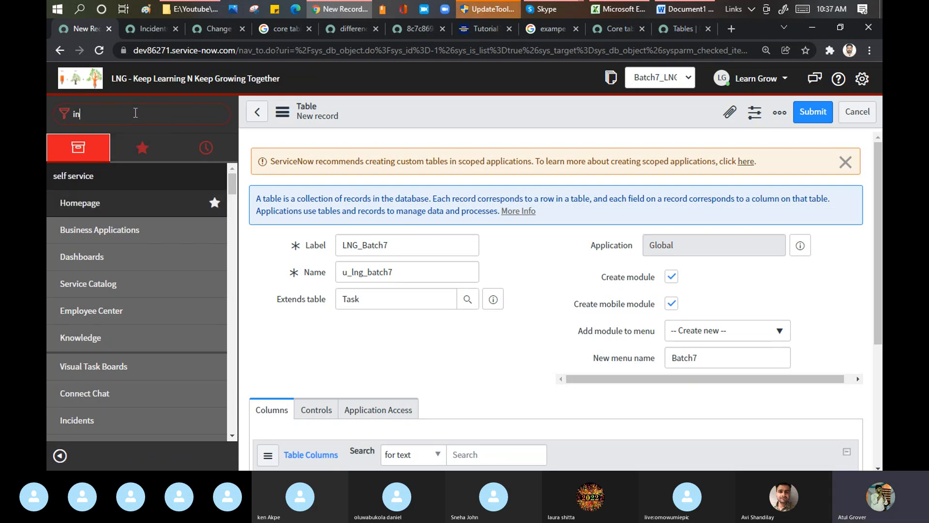
type("vid")
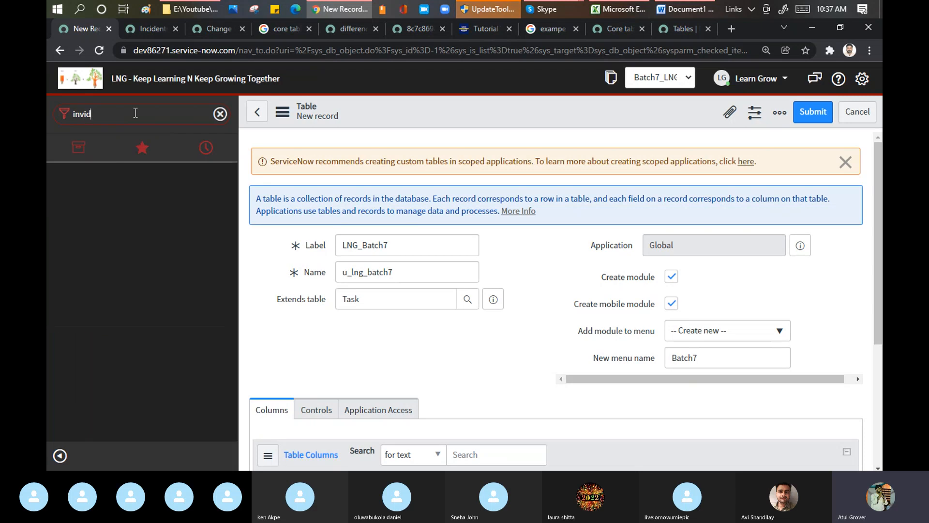
key("BackSpace")
key("BackSpace")
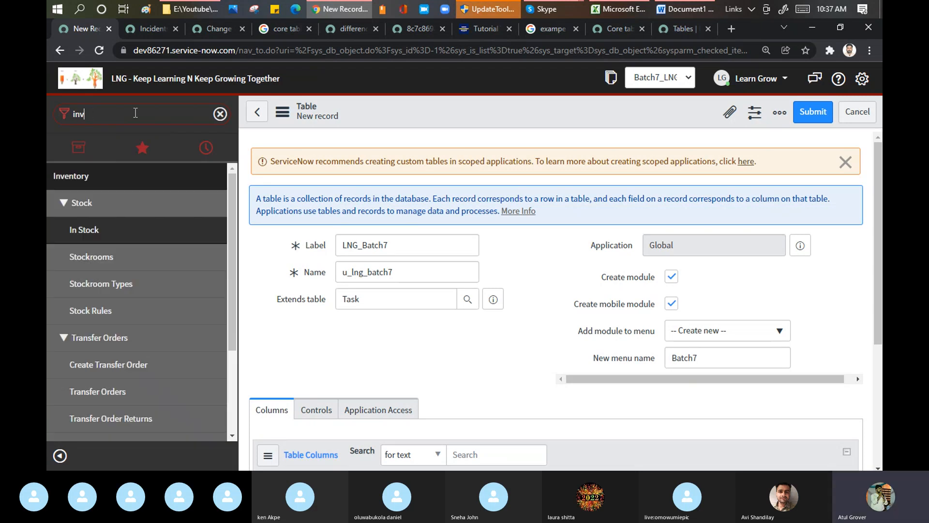
Set the new table's menu name to LearnGrow, clear the navigator filter, and save the record while staying on the form
left_click_drag(710, 357, 653, 358)
type("Learn")
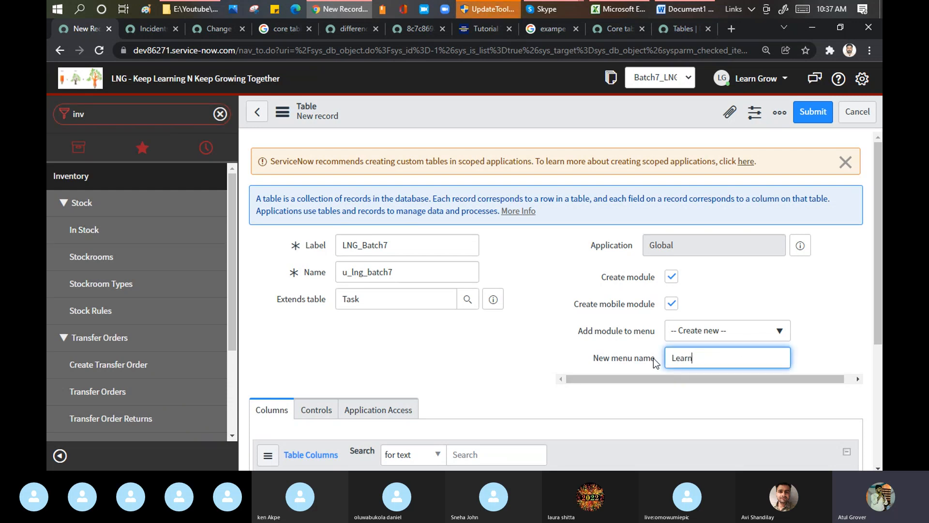
type("Grow")
left_click(221, 115)
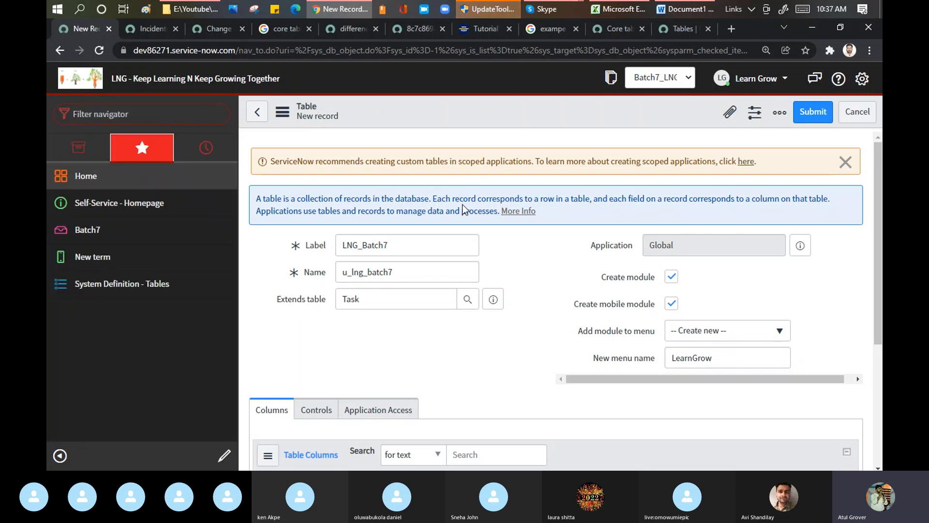
right_click(600, 107)
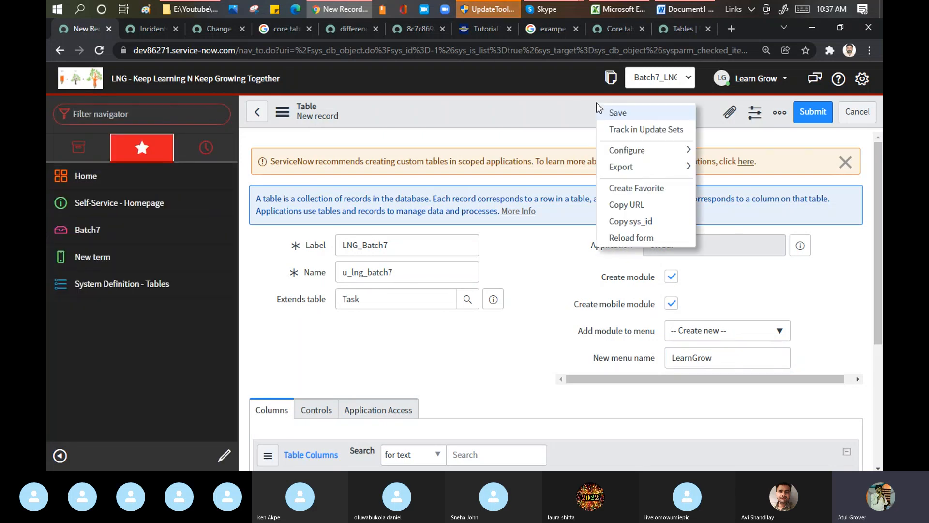
left_click(609, 112)
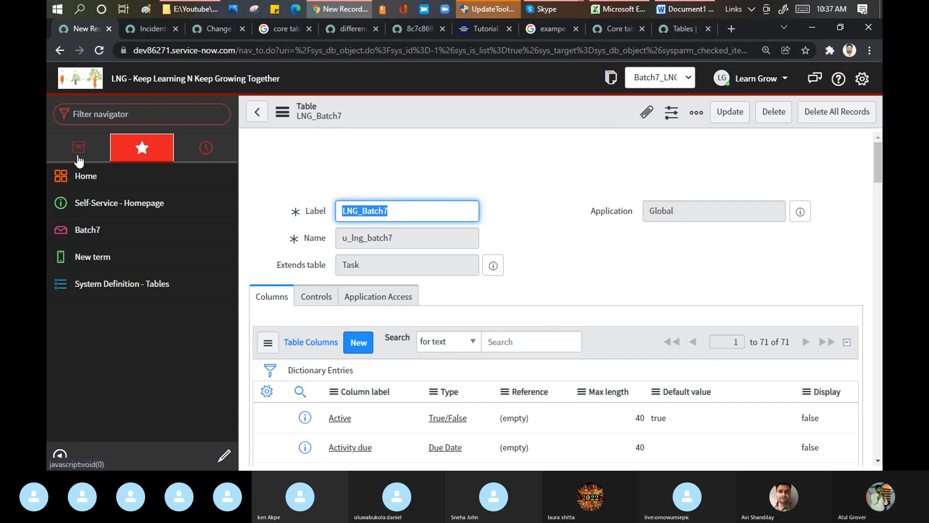
Show all applications in the navigator and filter them for learn
left_click(79, 154)
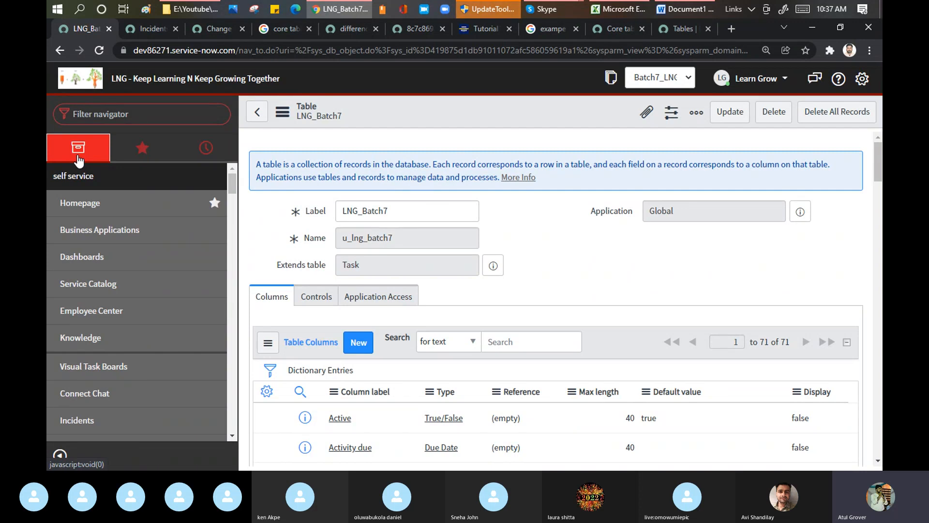
left_click(103, 120)
type("learn")
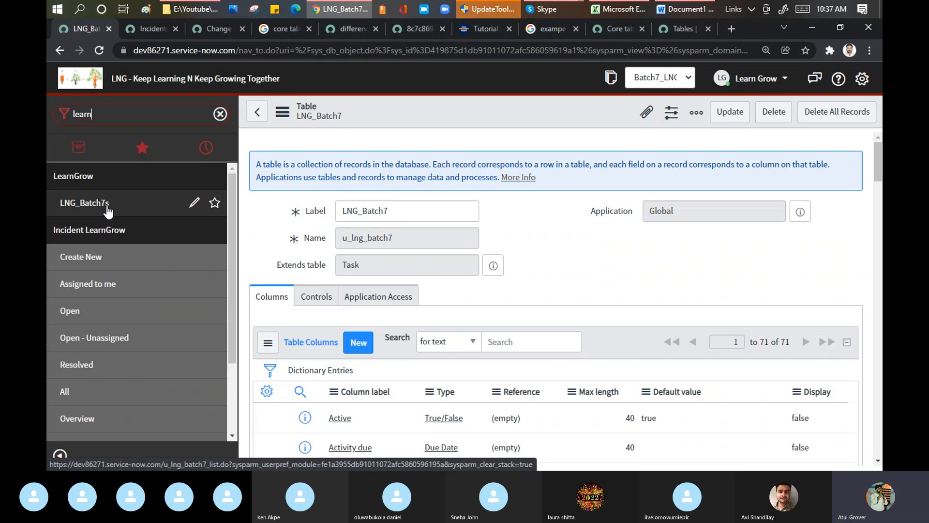
Edit the LNG_Batch7s module under LearnGrow, change its Title to LNG_Batch7, and save it
left_click(193, 207)
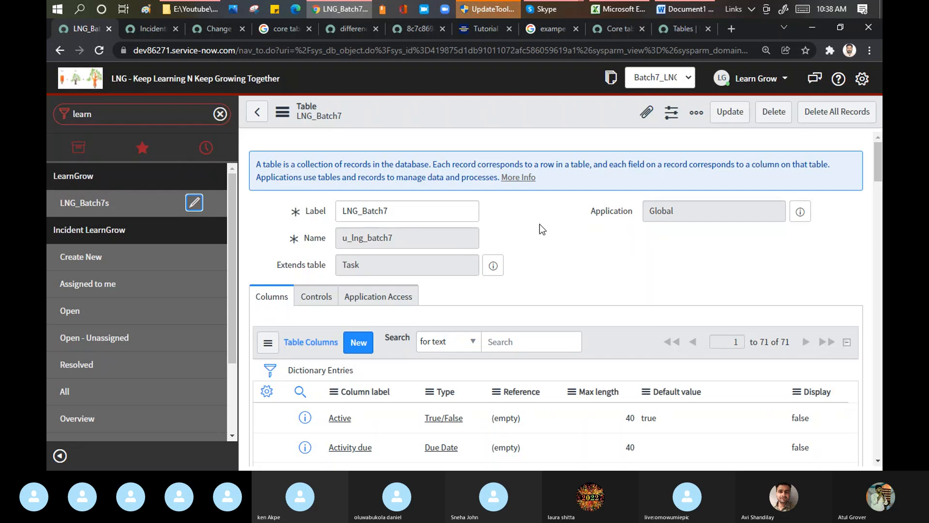
left_click(195, 205)
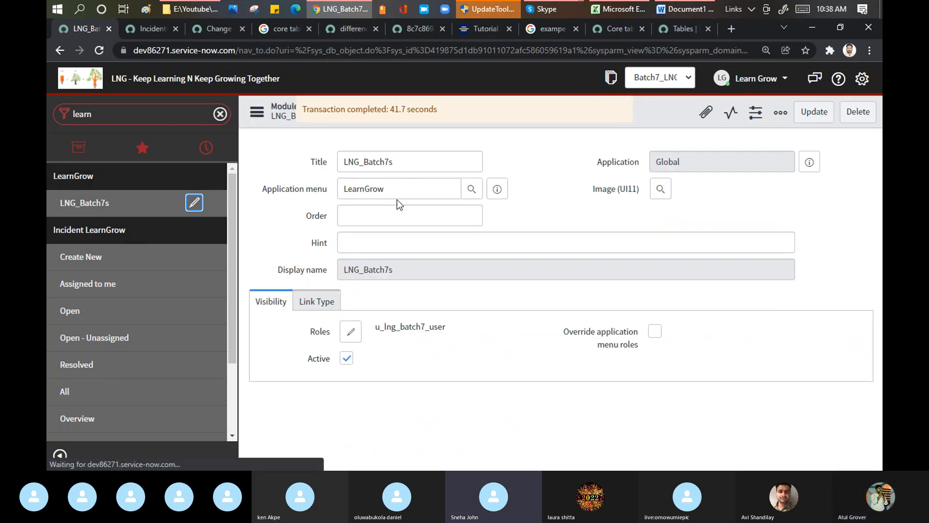
left_click(414, 161)
key("BackSpace")
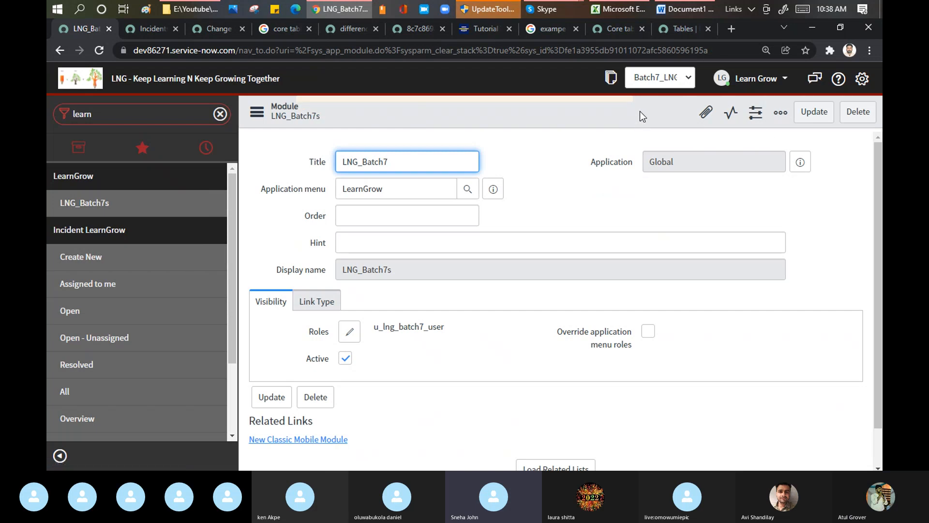
right_click(639, 111)
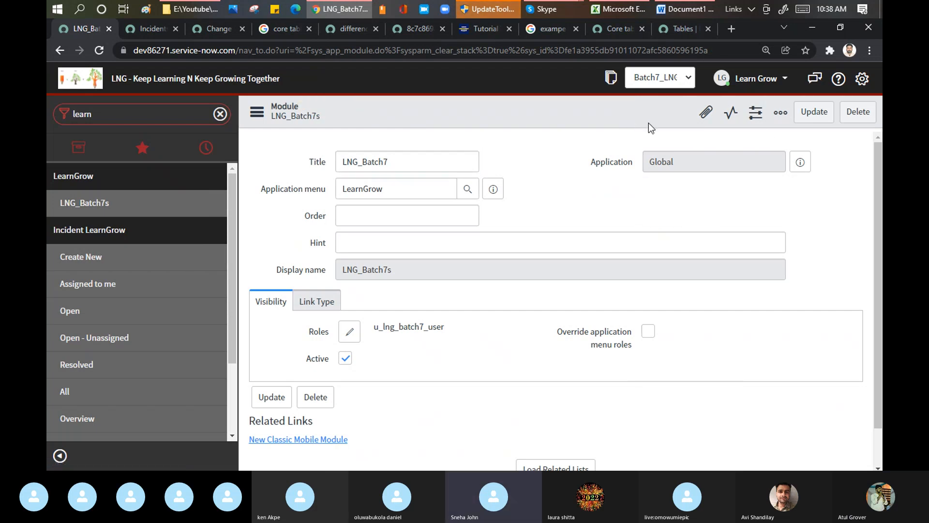
left_click(659, 120)
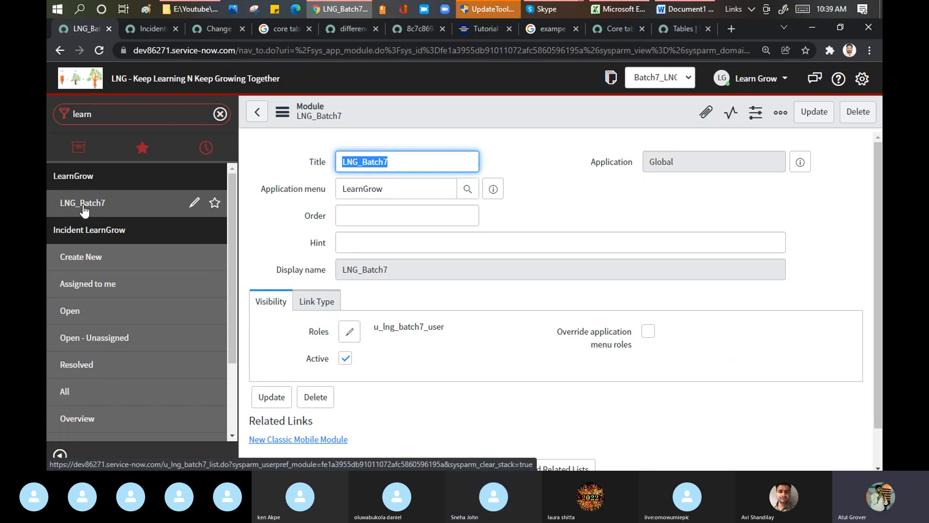
Find the System Definition tables list through the navigator and start a new table record with the Label Sum
left_click(107, 115)
type("tables")
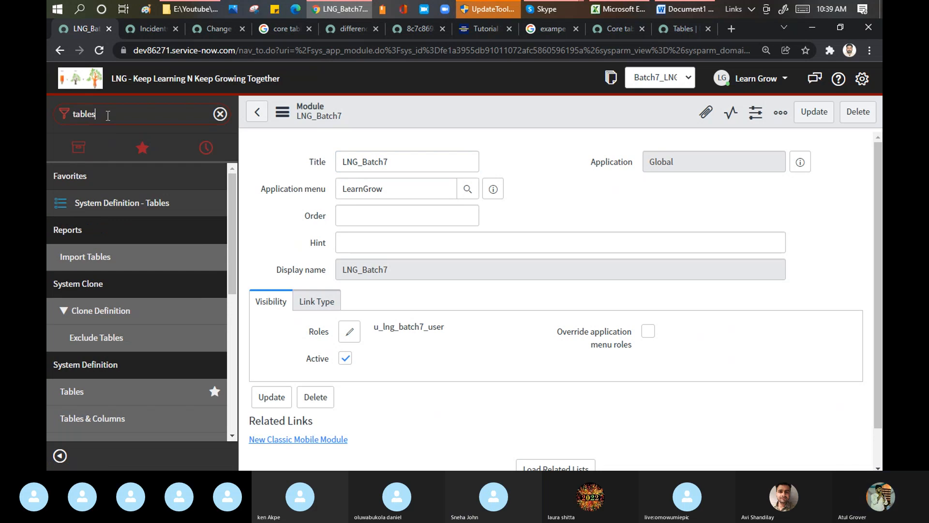
left_click(67, 391)
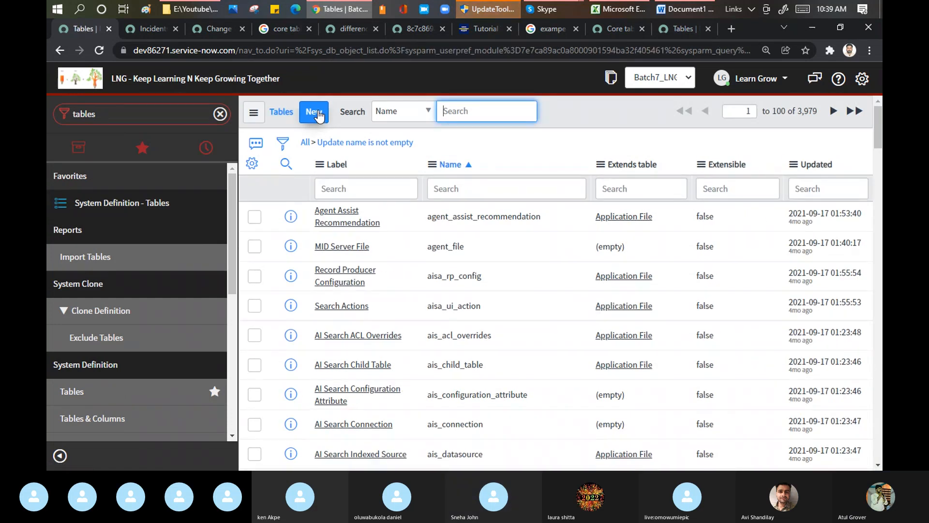
left_click(316, 113)
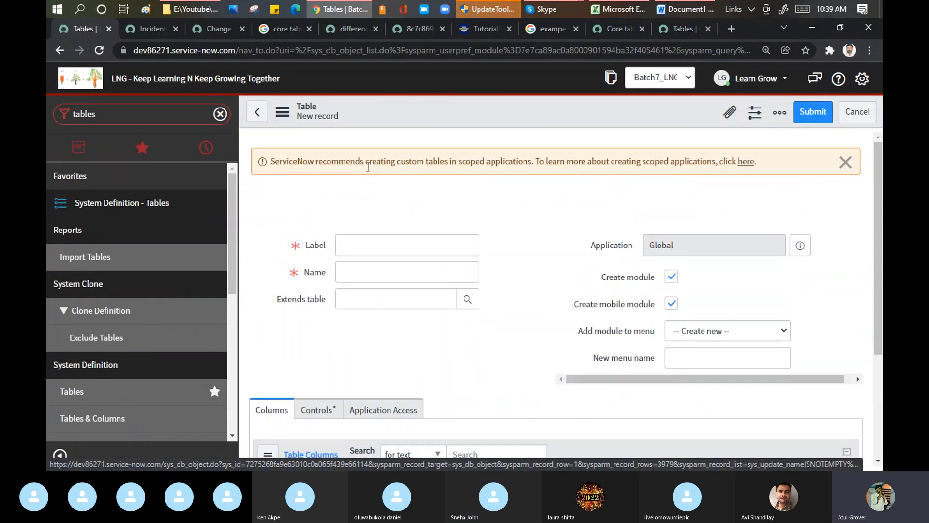
left_click(356, 246)
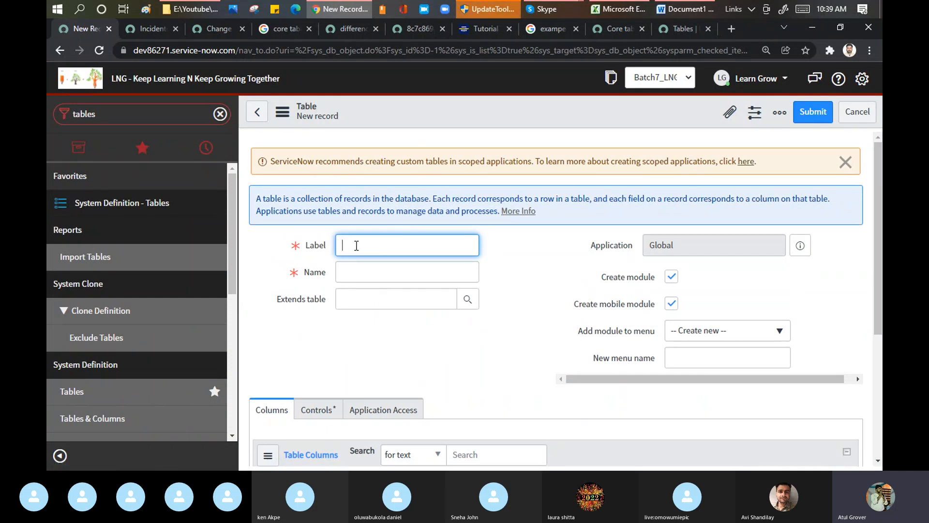
type("Sum")
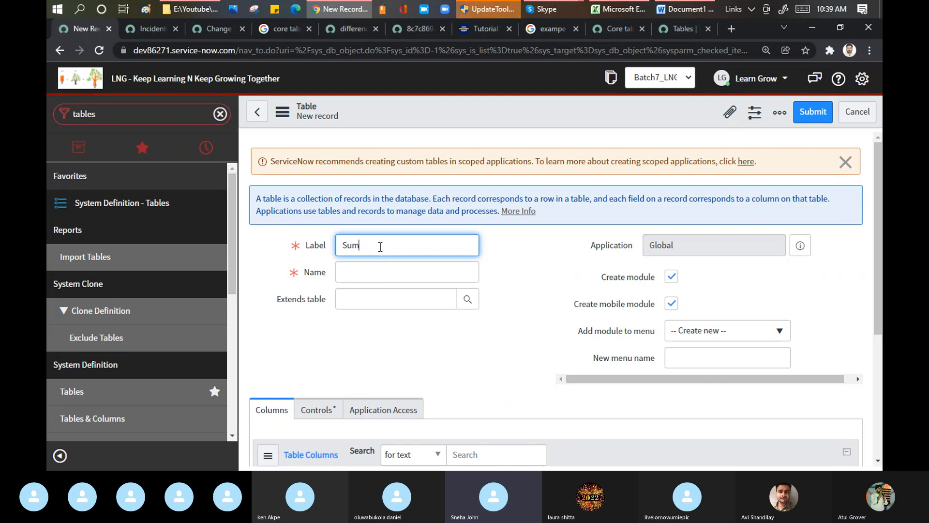
double_click(380, 247)
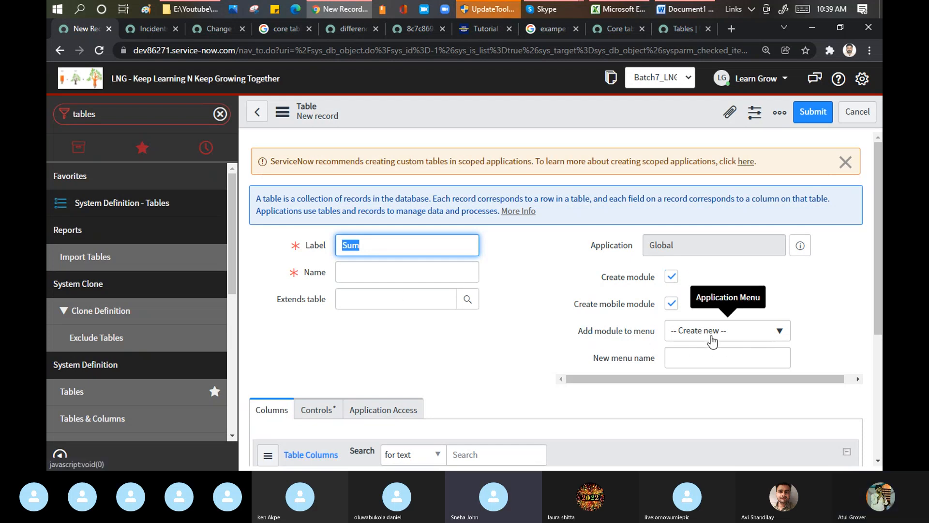
Set the Sum table's new menu name to Calculator and save the record while staying on the form
left_click(691, 358)
key("BackSpace")
key("BackSpace")
key("BackSpace")
type("Calculator")
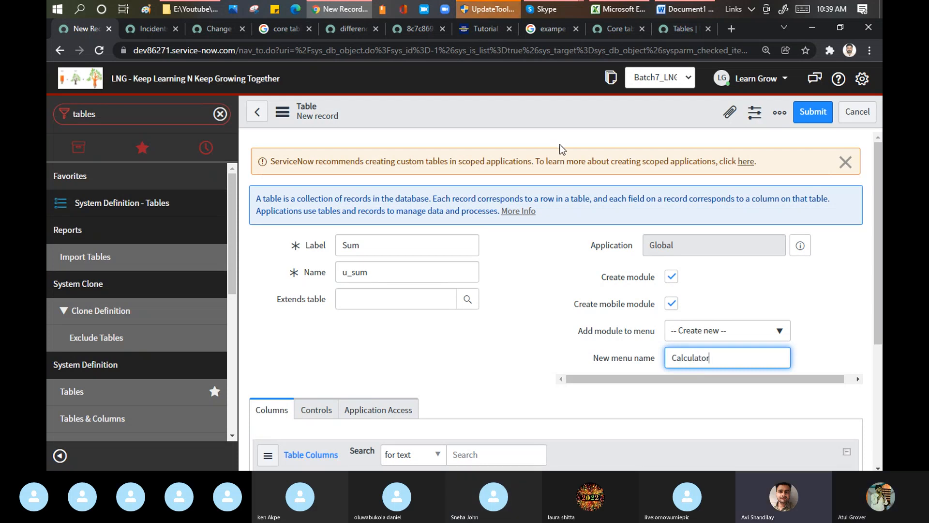
right_click(560, 115)
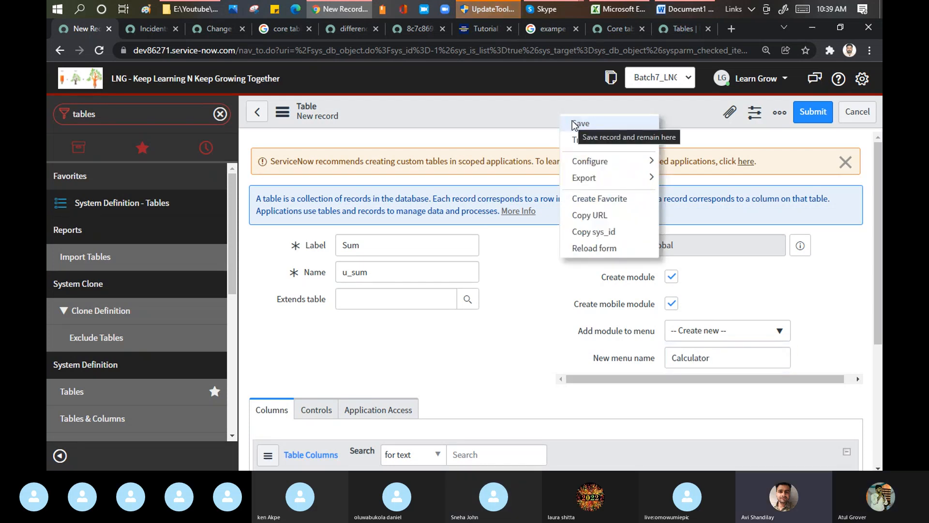
left_click(574, 125)
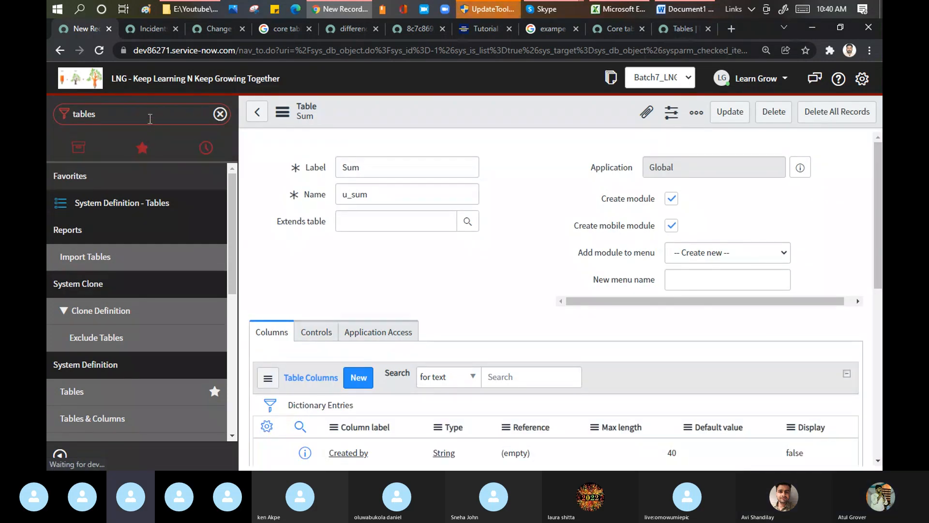
Filter the application navigator for cal, and narrow the filter to calc
key("ctrl+a")
type("cal")
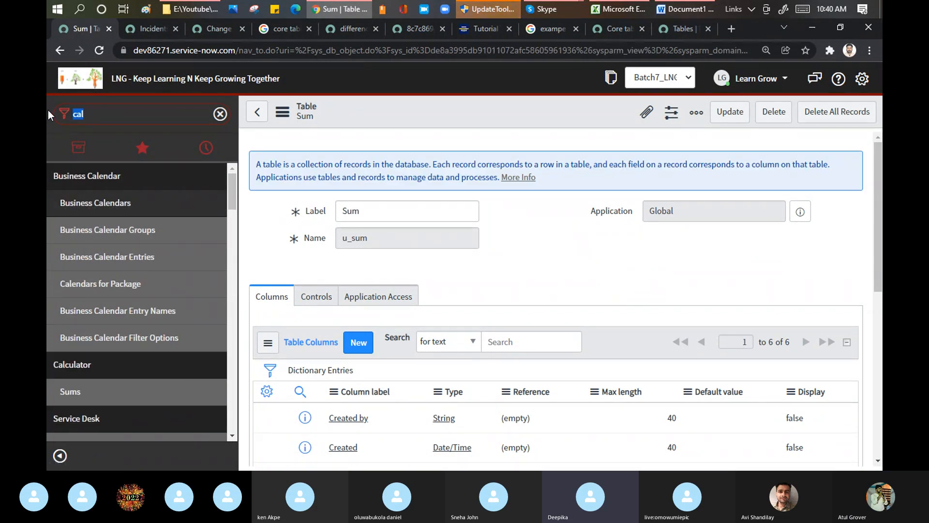
type("calc")
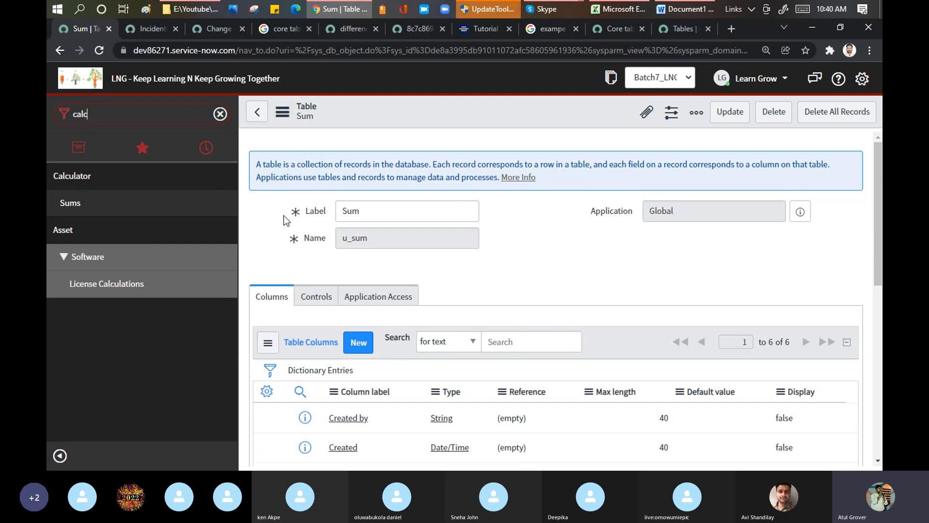
Examine the Sum table's columns, related links and access controls, and return to the start of the record
scroll(540, 232, "down", 3)
scroll(540, 233, "down", 4)
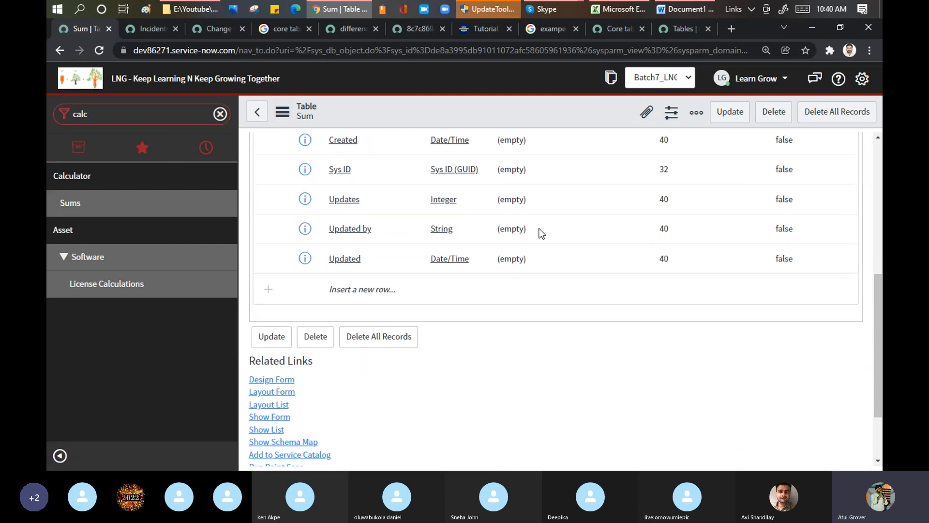
scroll(540, 237, "down", 2)
left_click(563, 424)
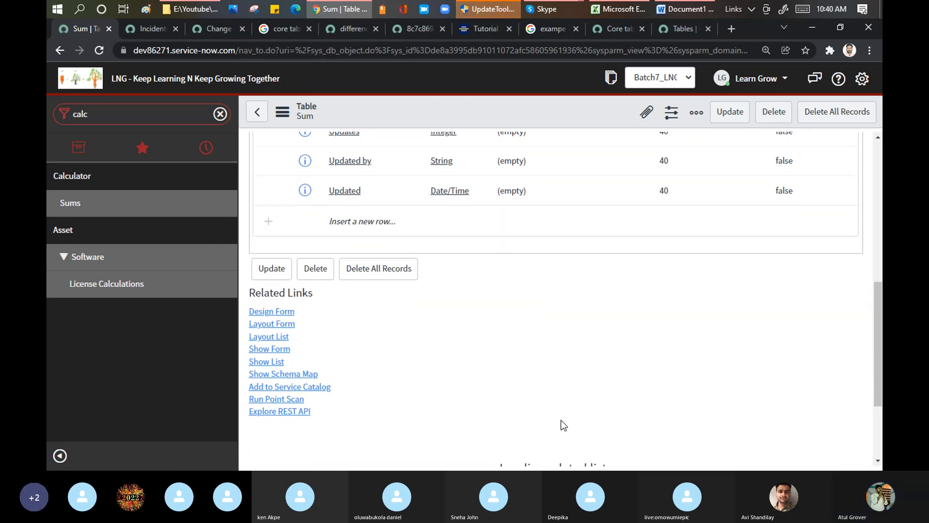
scroll(535, 260, "down", 3)
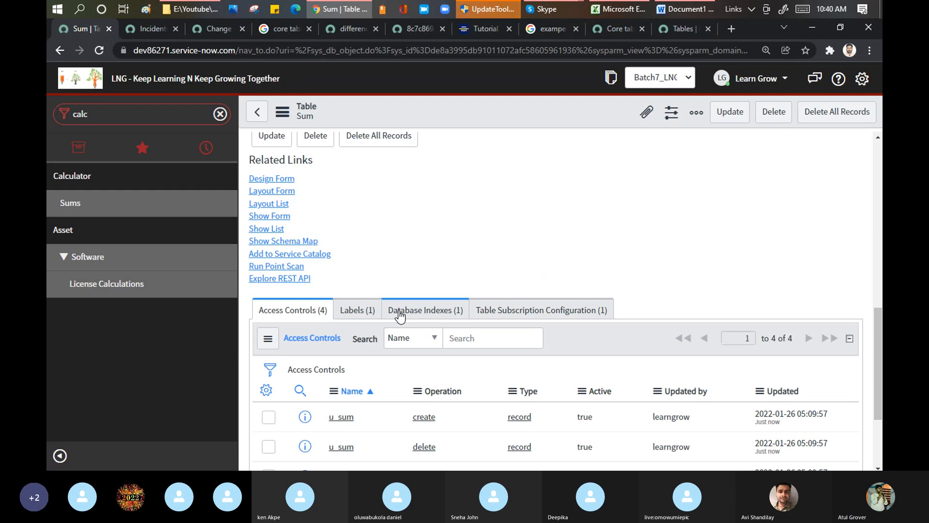
scroll(455, 341, "down", 3)
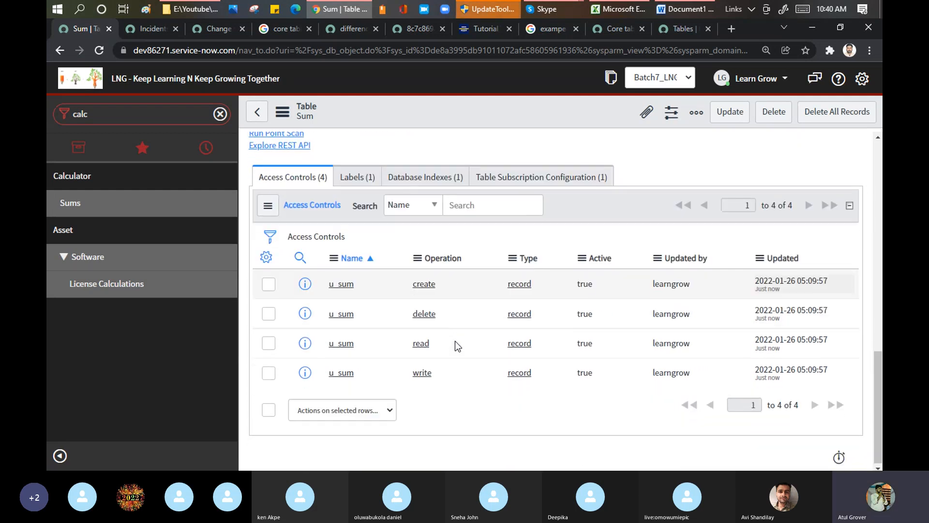
left_click_drag(880, 373, 879, 161)
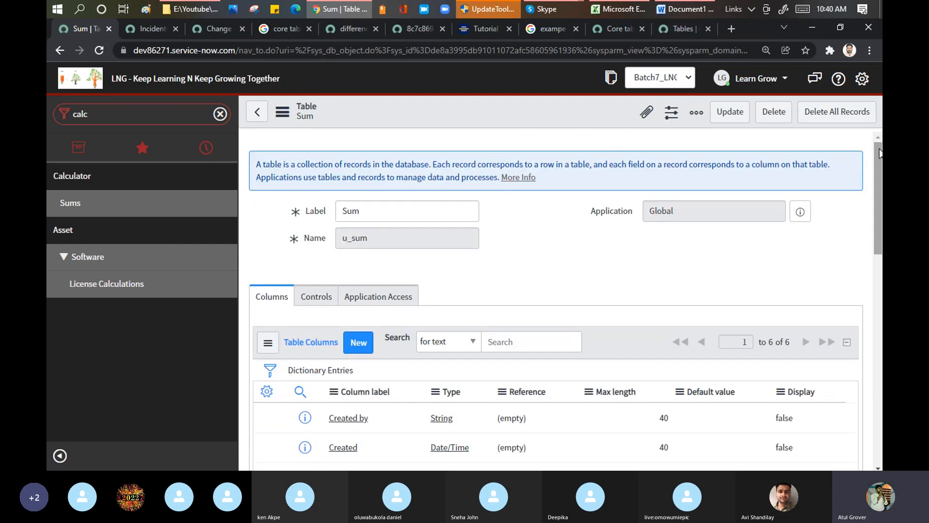
Close all other browser tabs and open the LearnGrow LNG_Batch7 module, found with the navigator filter learn, in a new tab
left_click(125, 112)
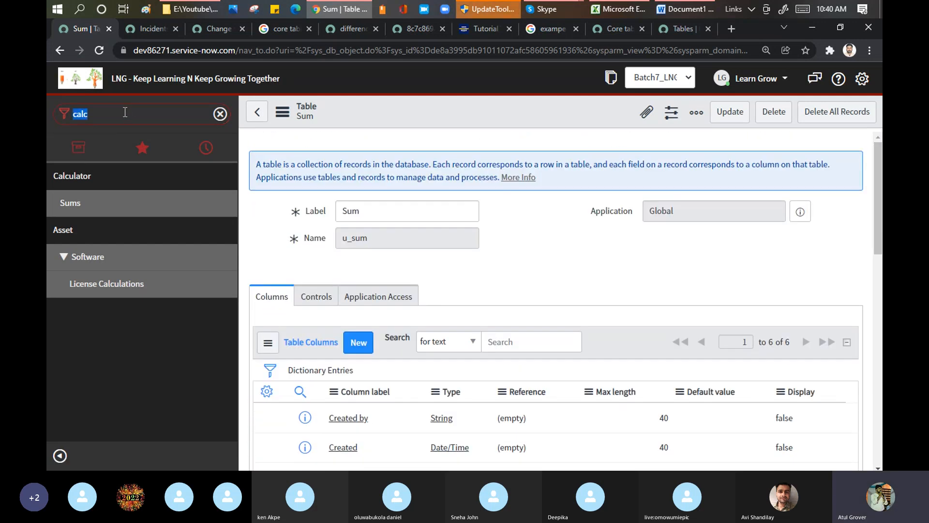
type("learn")
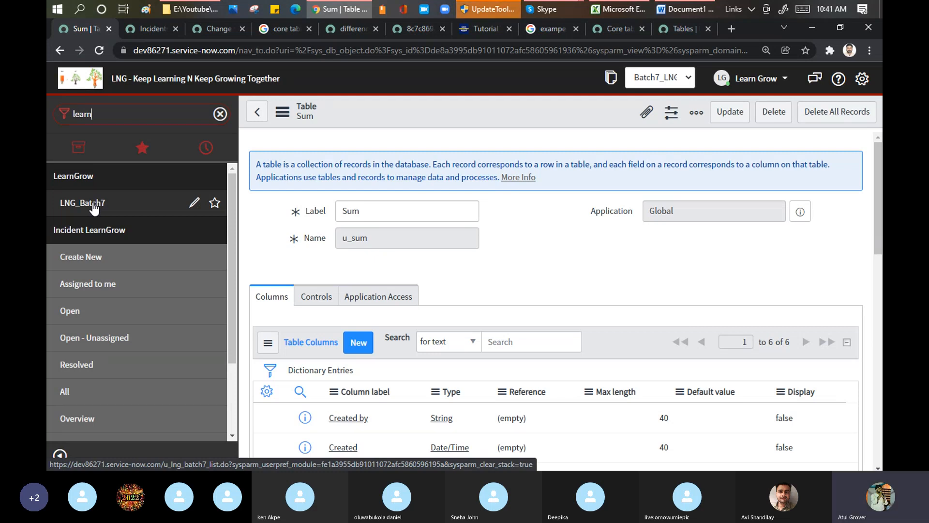
right_click(74, 28)
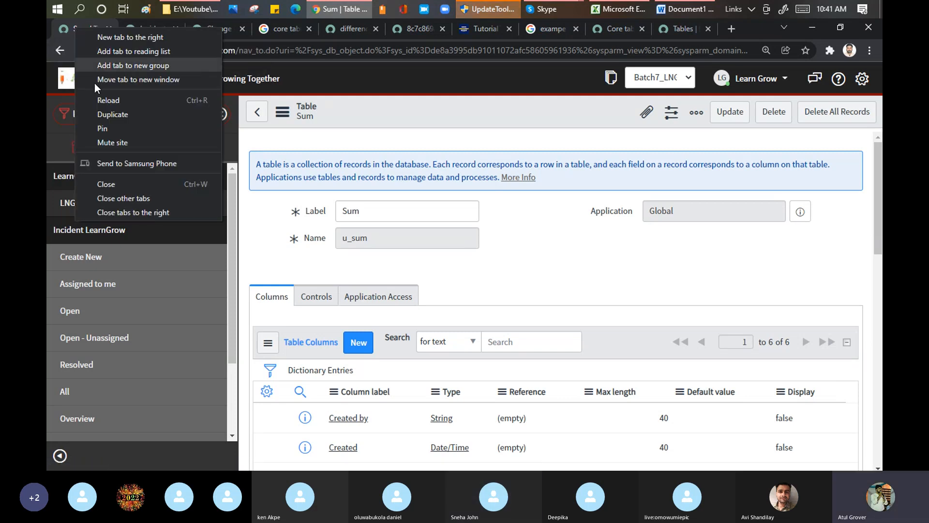
left_click(141, 199)
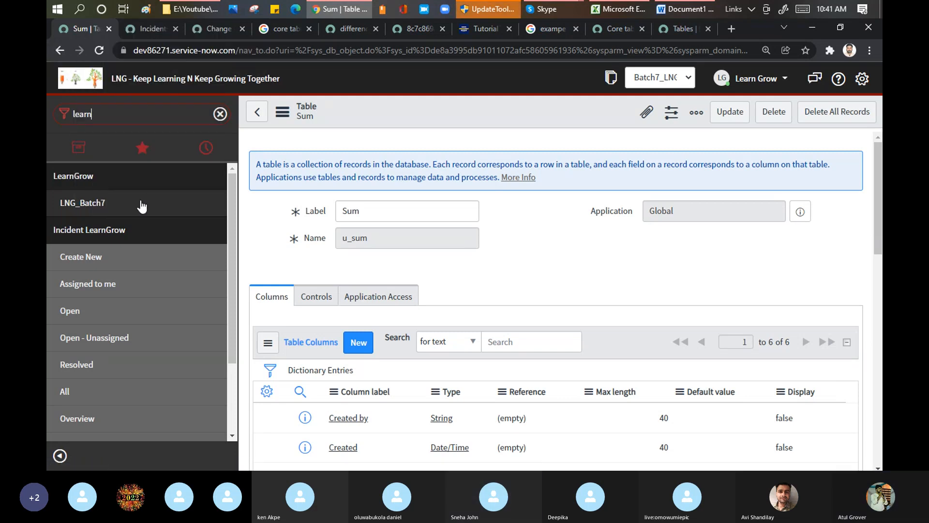
middle_click(94, 206)
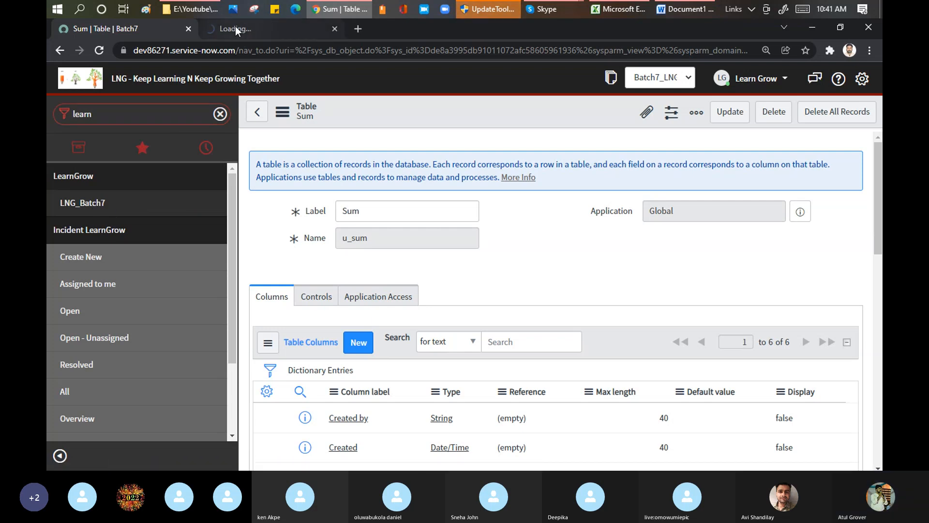
left_click(235, 28)
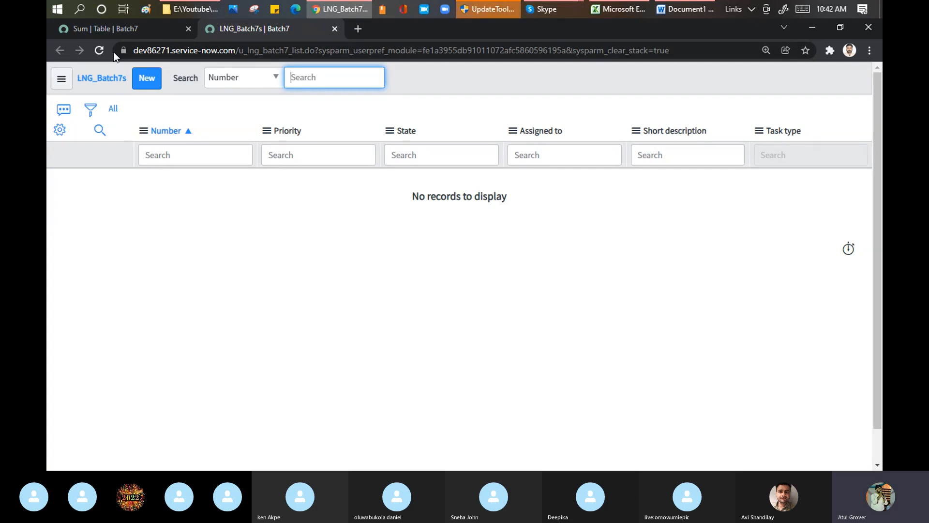
Return to the Sum table's browser tab and open the System Definition tables list from the favorites
left_click(116, 29)
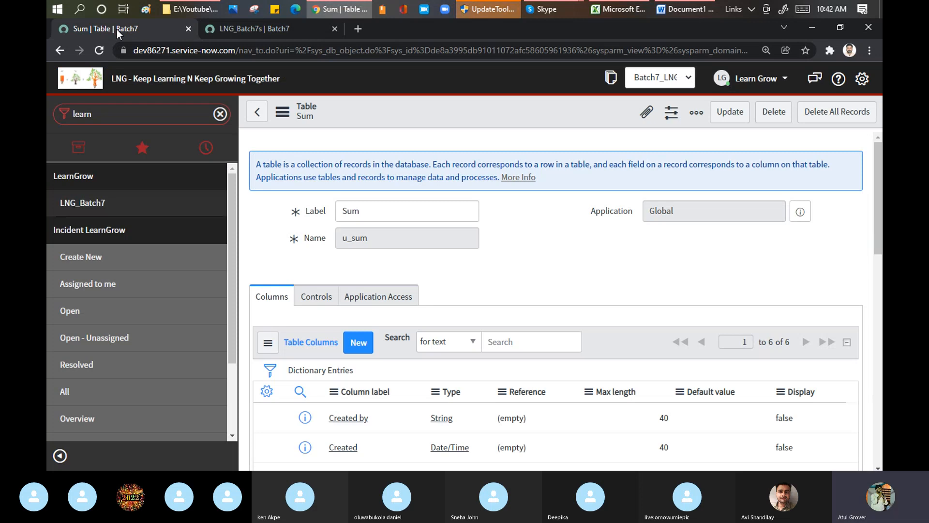
double_click(85, 115)
left_click(142, 148)
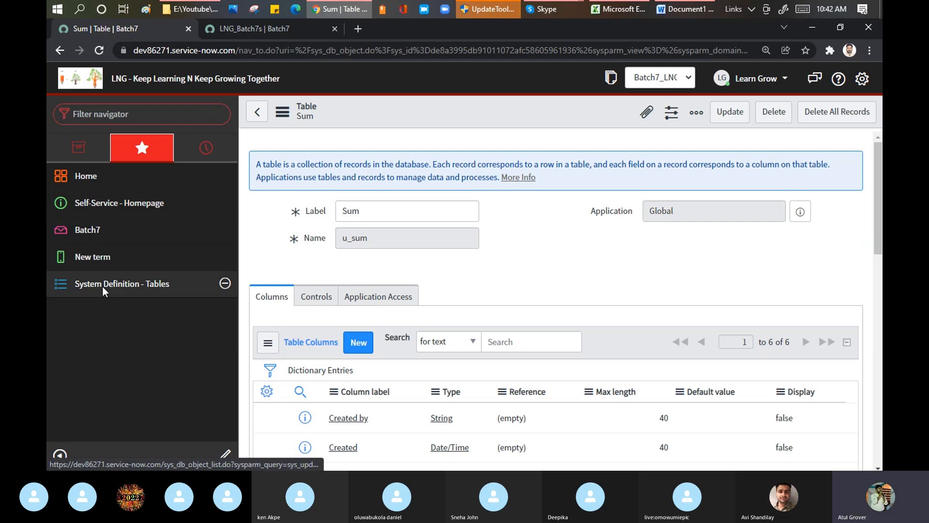
left_click(118, 284)
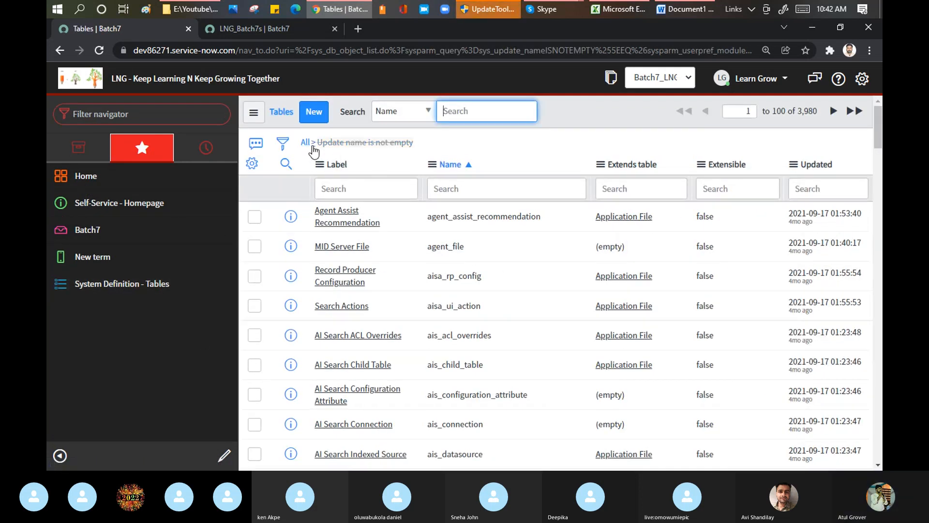
Filter the tables list by Name with *batch7 and open the LNG_Batch7 table record
left_click(438, 193)
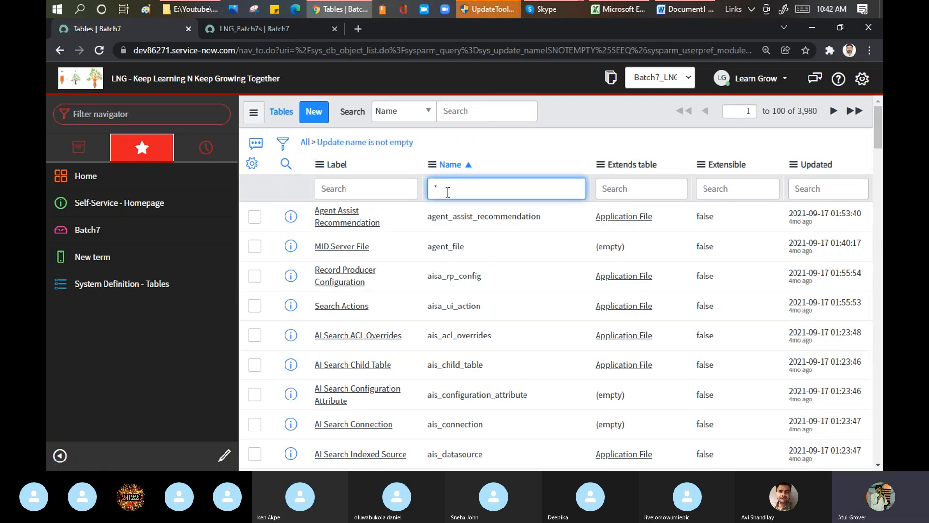
type("*batch7")
key("Return")
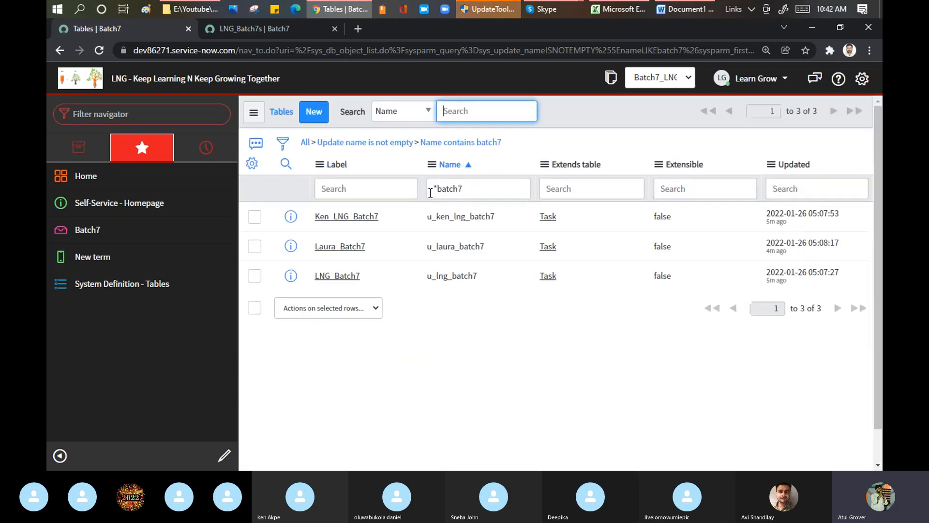
left_click(447, 188)
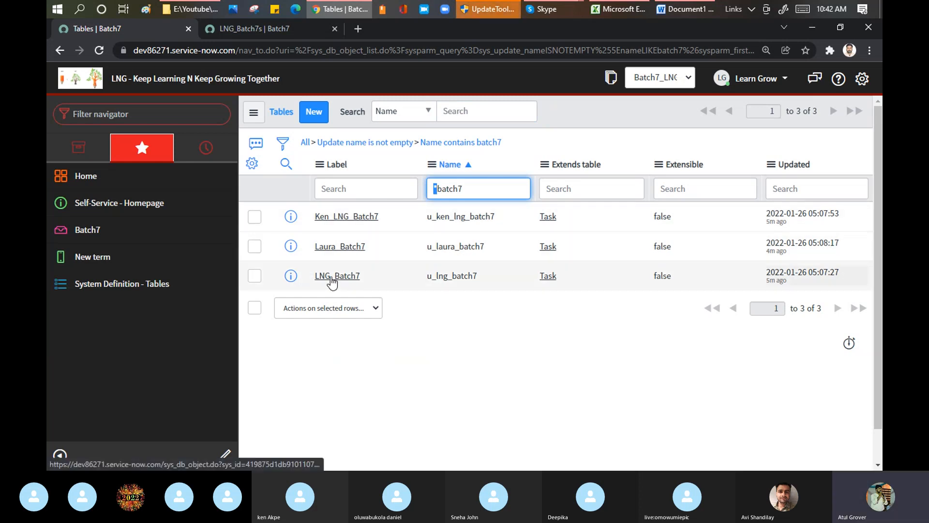
left_click(347, 281)
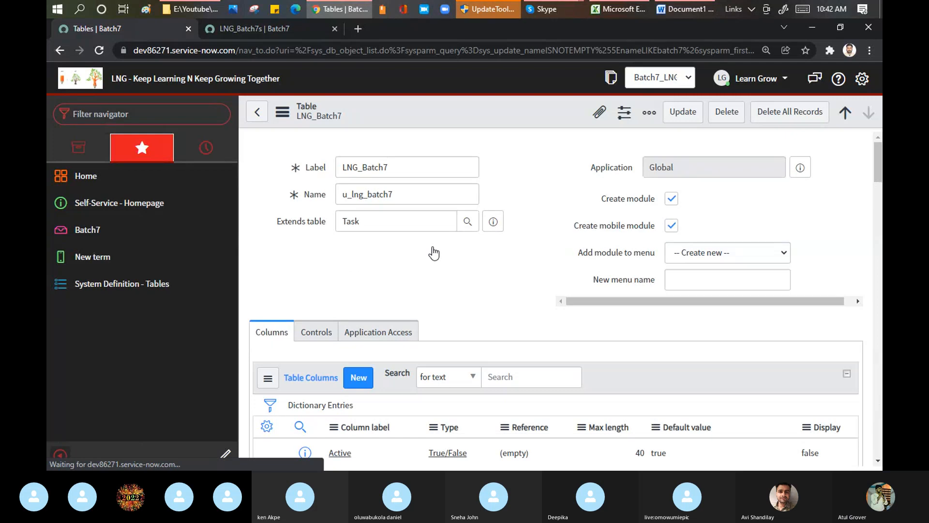
Examine the LNG_Batch7 table's columns together with its Label and Extends table fields
scroll(431, 250, "down", 4)
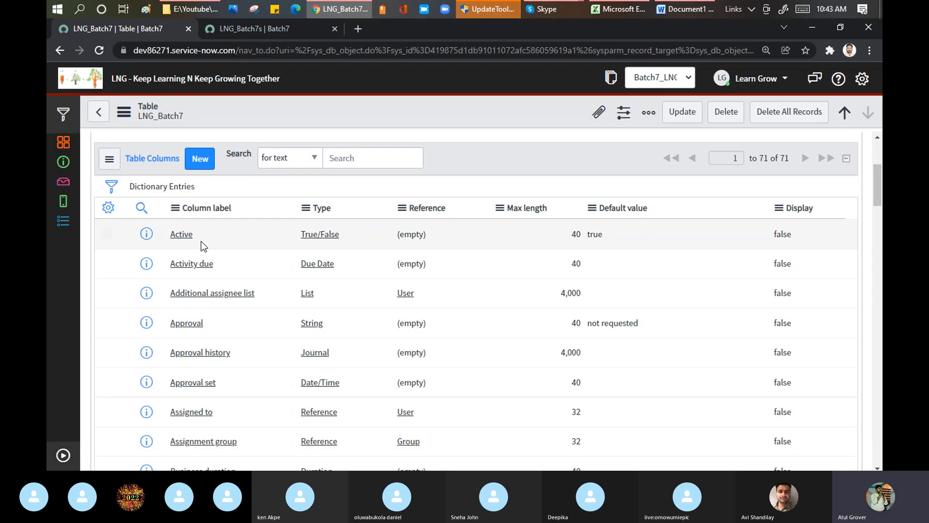
scroll(200, 246, "down", 4)
left_click_drag(876, 211, 879, 145)
left_click_drag(260, 265, 183, 266)
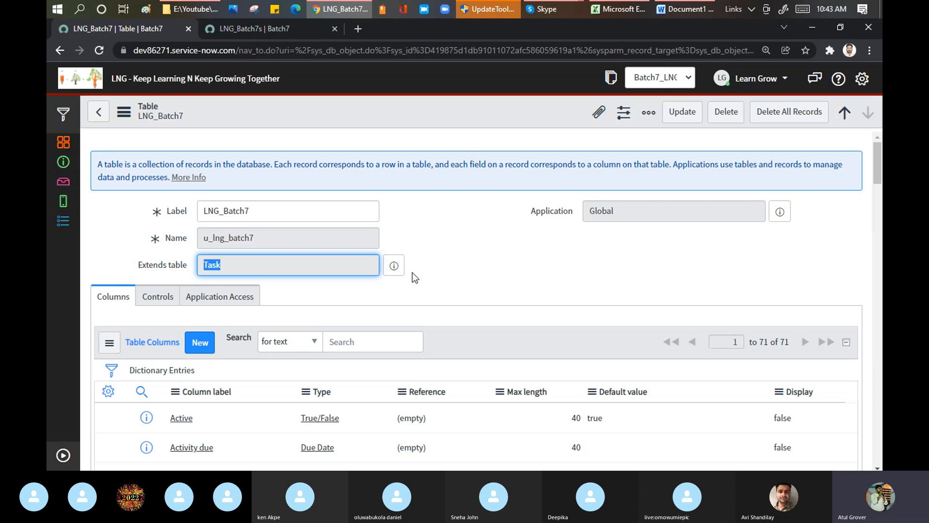
scroll(413, 272, "down", 1)
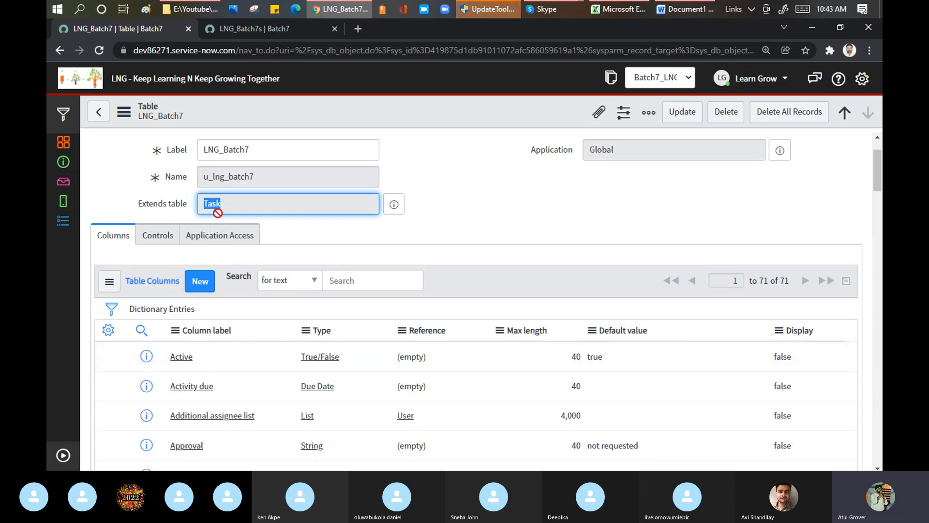
left_click(227, 203)
left_click_drag(227, 203, 199, 203)
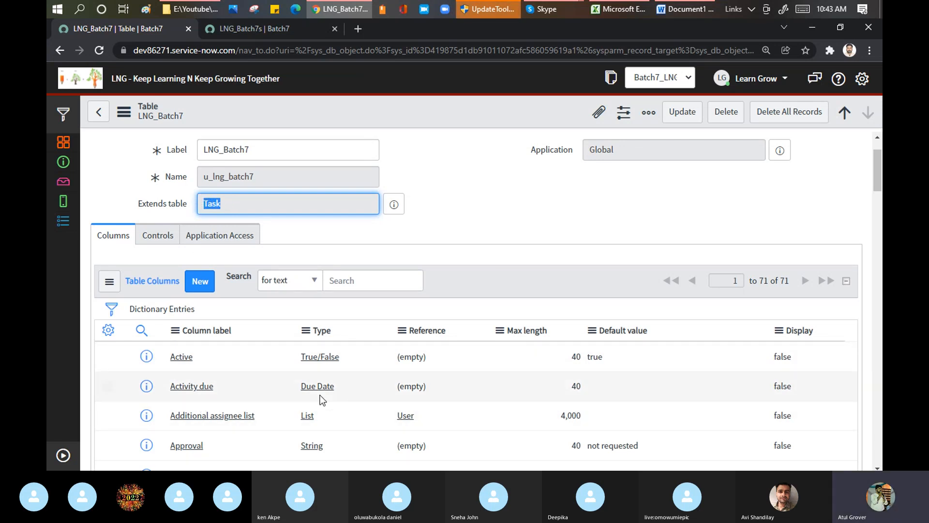
double_click(264, 155)
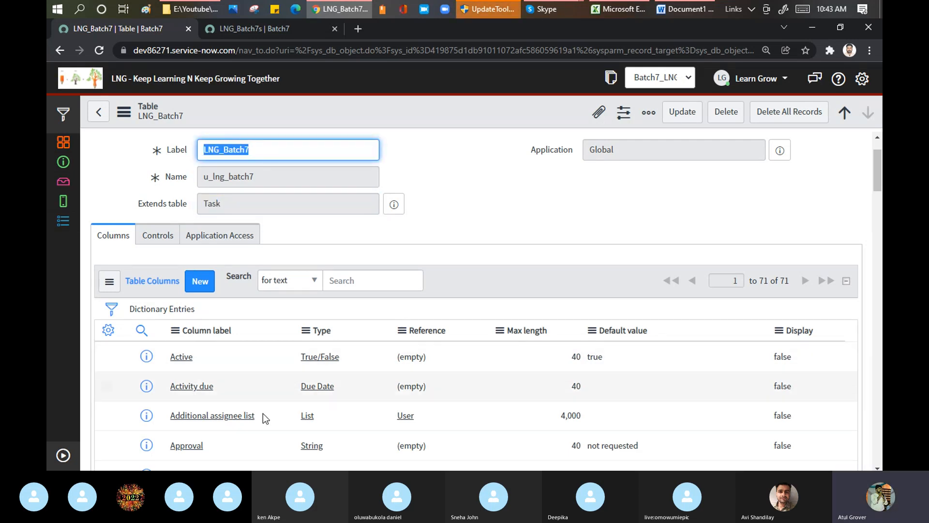
double_click(225, 204)
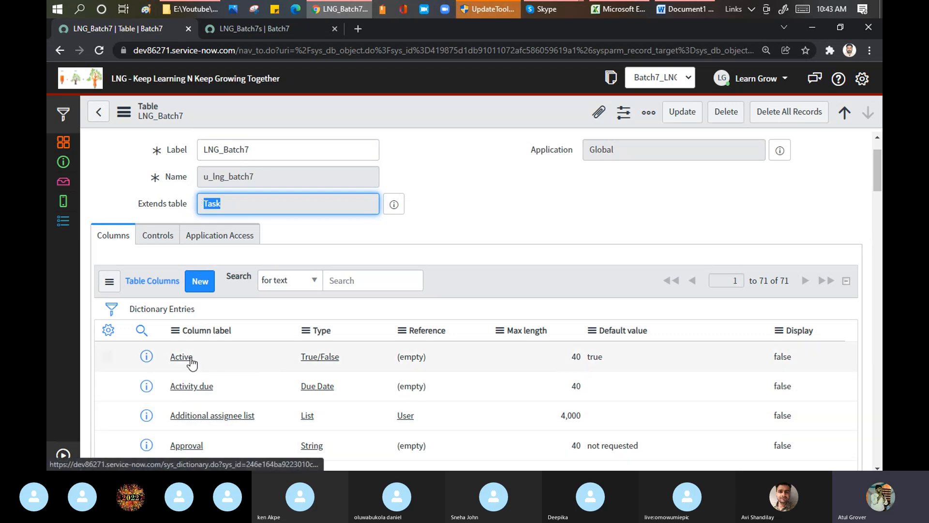
left_click(246, 150)
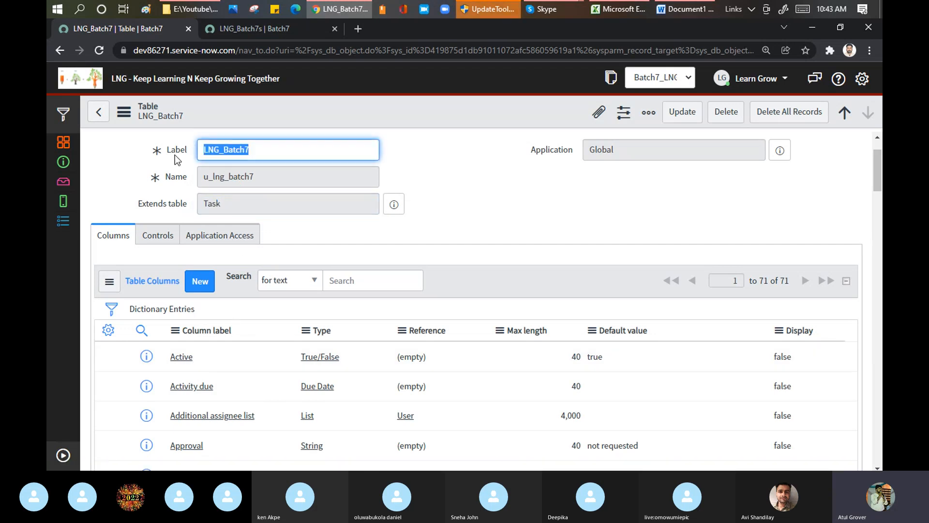
double_click(246, 149)
double_click(229, 205)
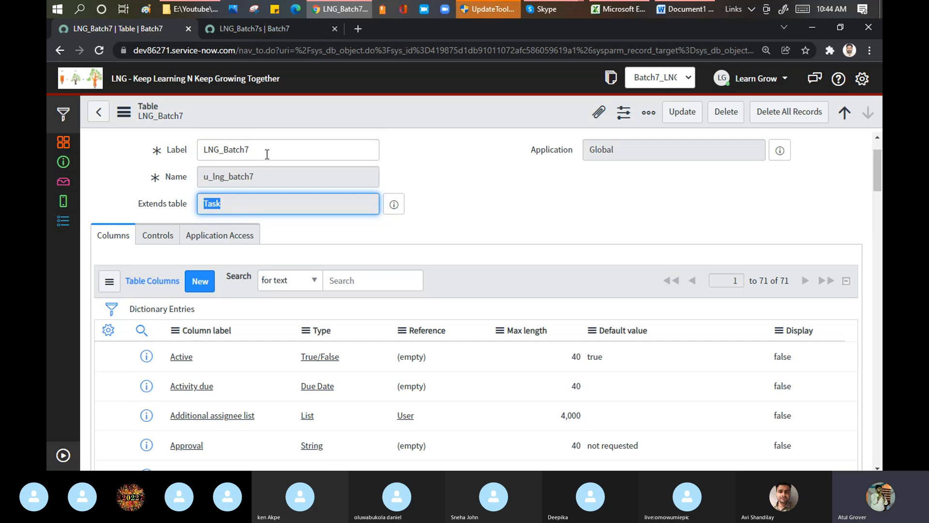
Preview the parent table of LNG_Batch7, open the Task record in its own tab, and check its column count
left_click(64, 456)
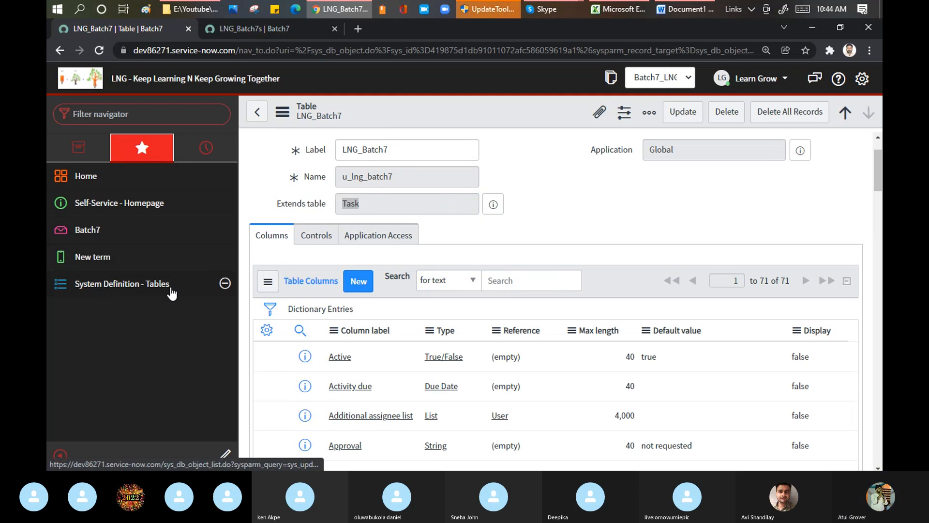
left_click(493, 204)
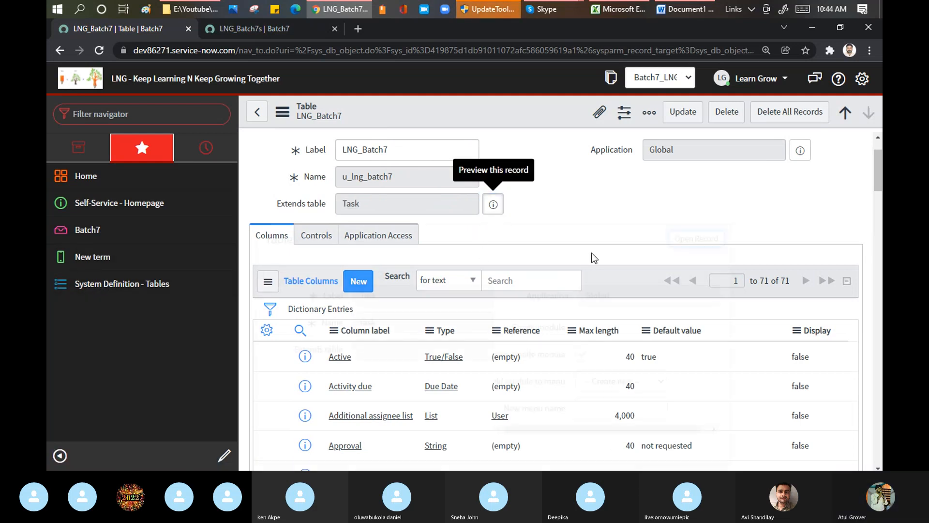
left_click(694, 242, "ctrl")
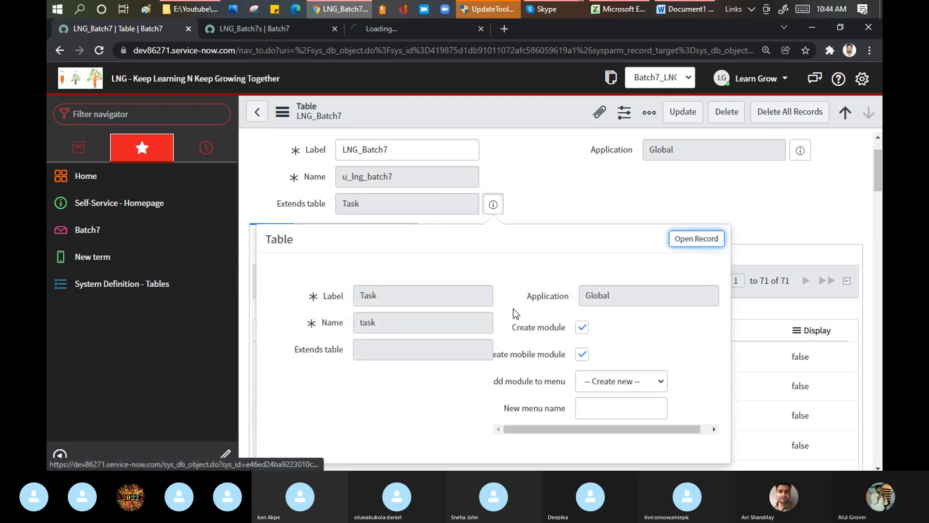
left_click(60, 454)
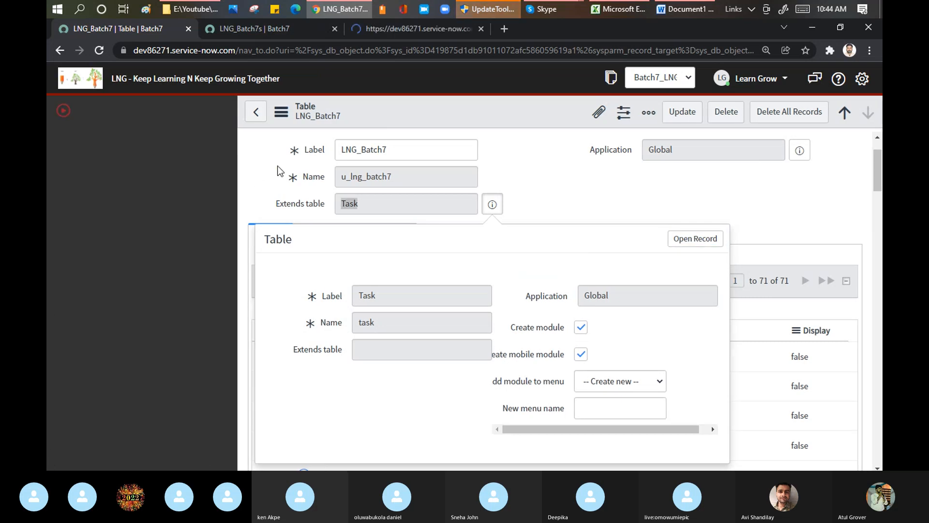
left_click(379, 27)
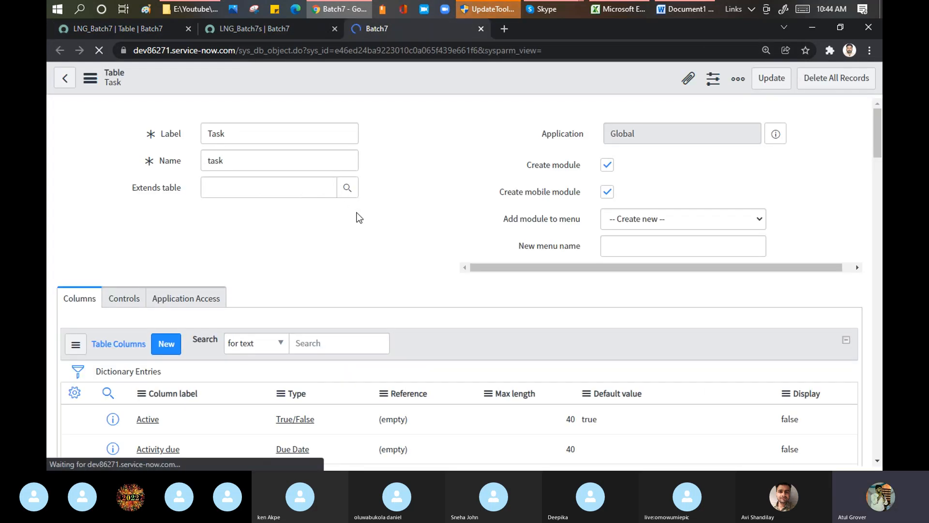
left_click_drag(789, 311, 758, 311)
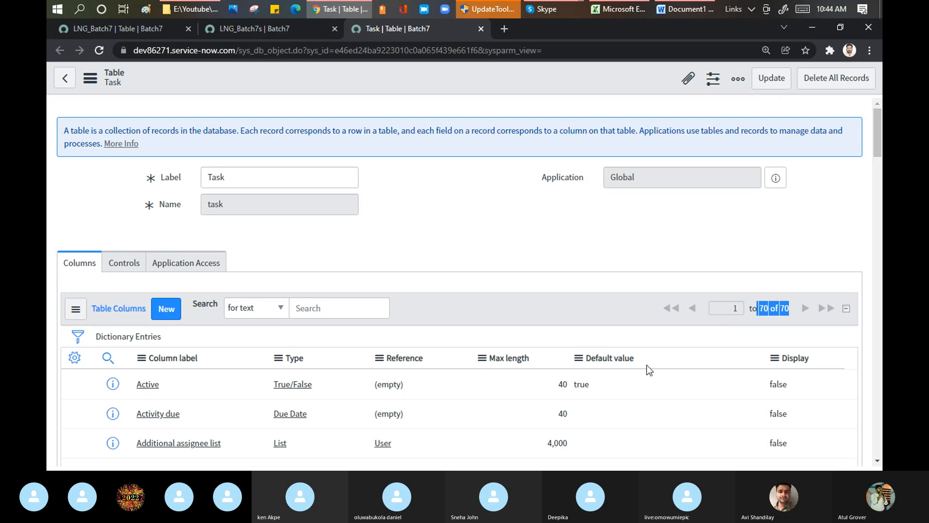
Compare the column count of LNG_Batch7 with the Task table's, and review its Extends table, Label and Name fields
left_click(251, 29)
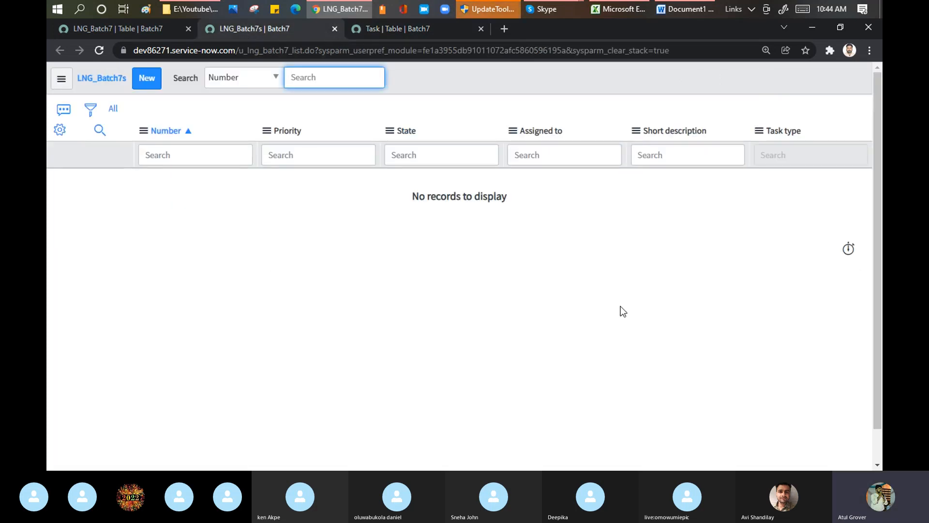
left_click(127, 29)
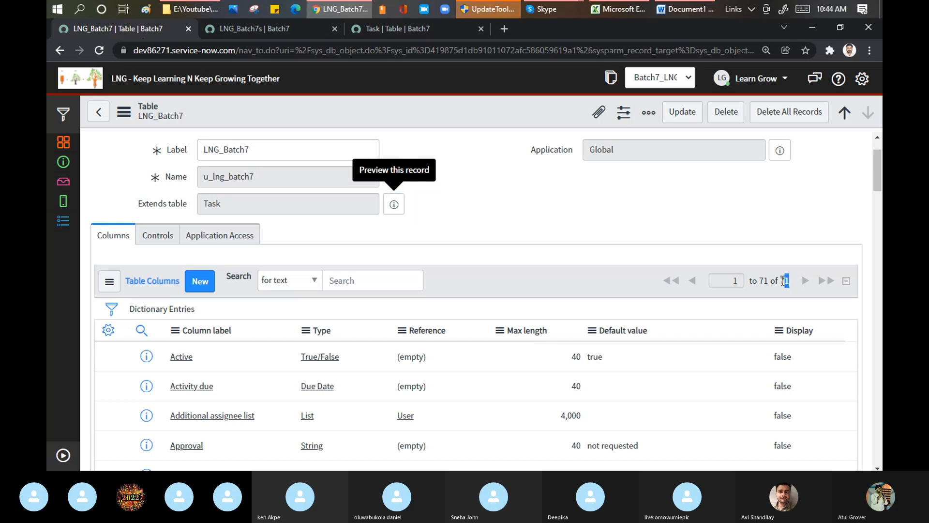
left_click_drag(792, 281, 775, 282)
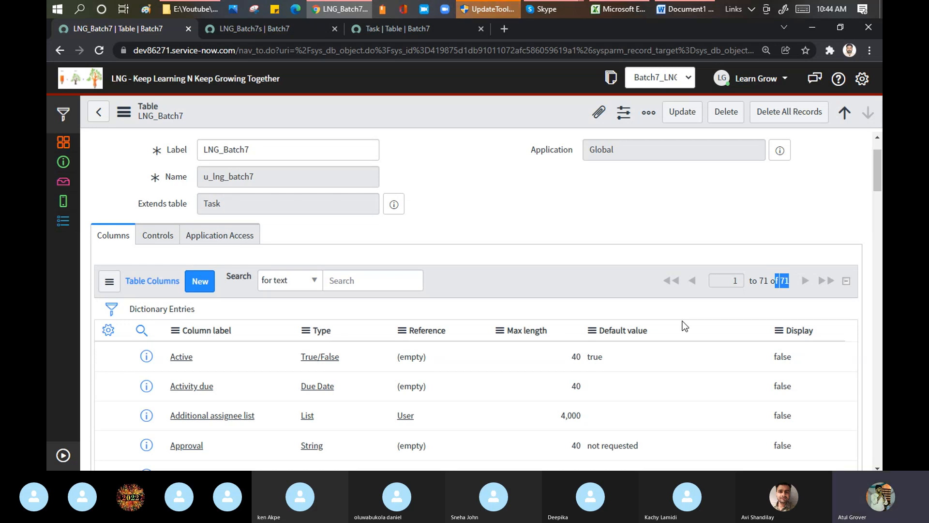
left_click_drag(245, 203, 196, 195)
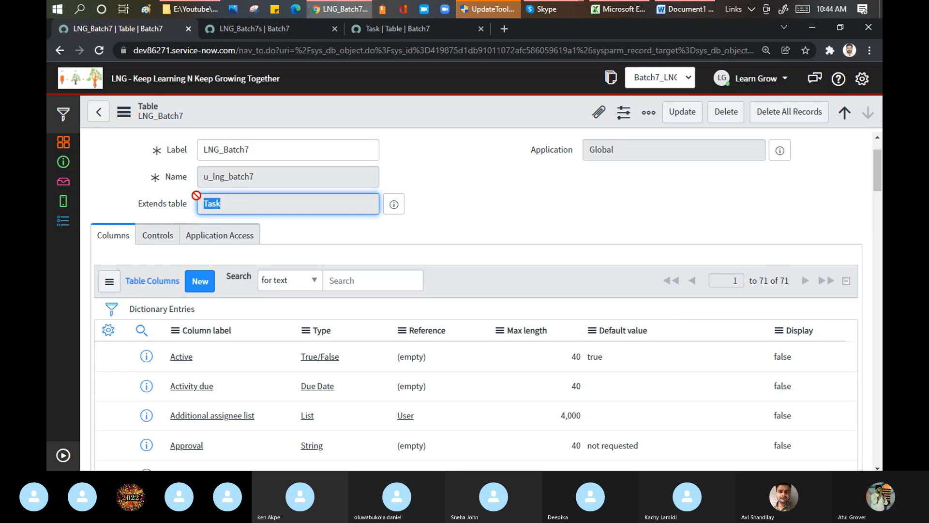
left_click(385, 28)
left_click(124, 28)
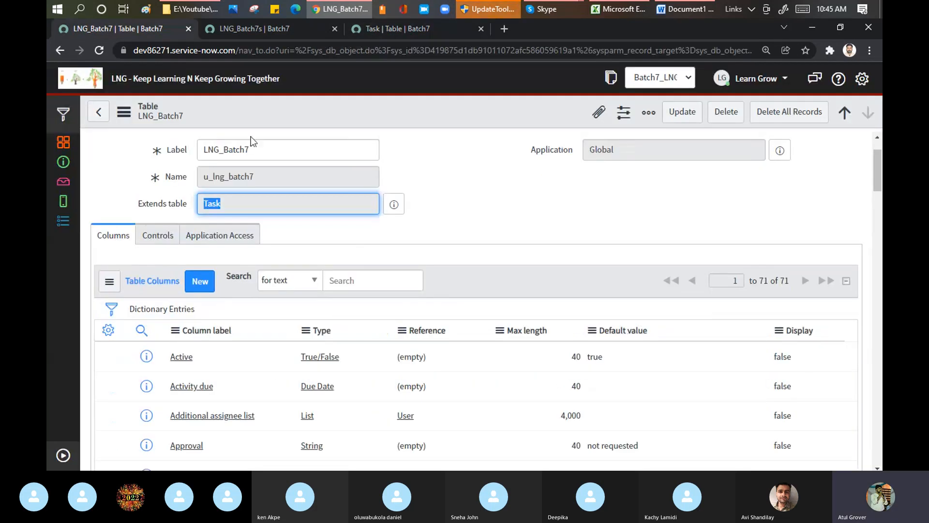
left_click_drag(261, 147, 134, 141)
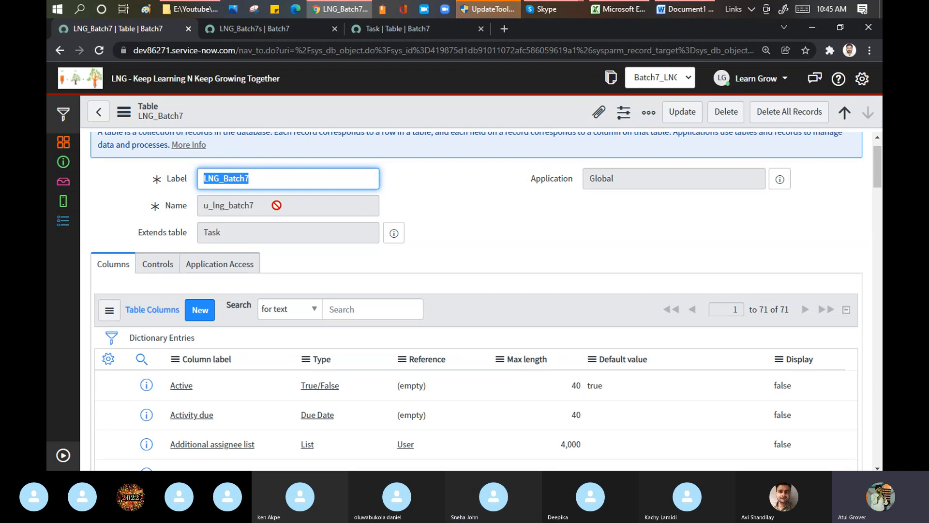
key("Tab")
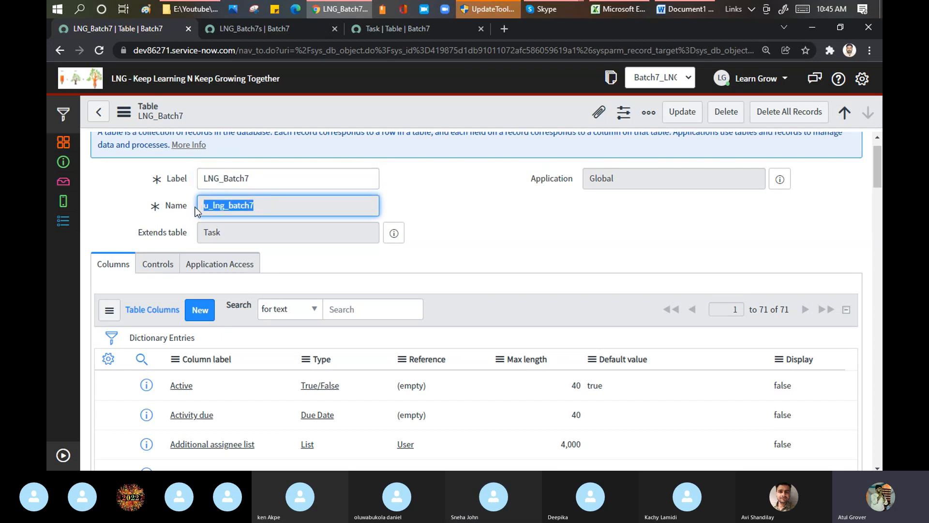
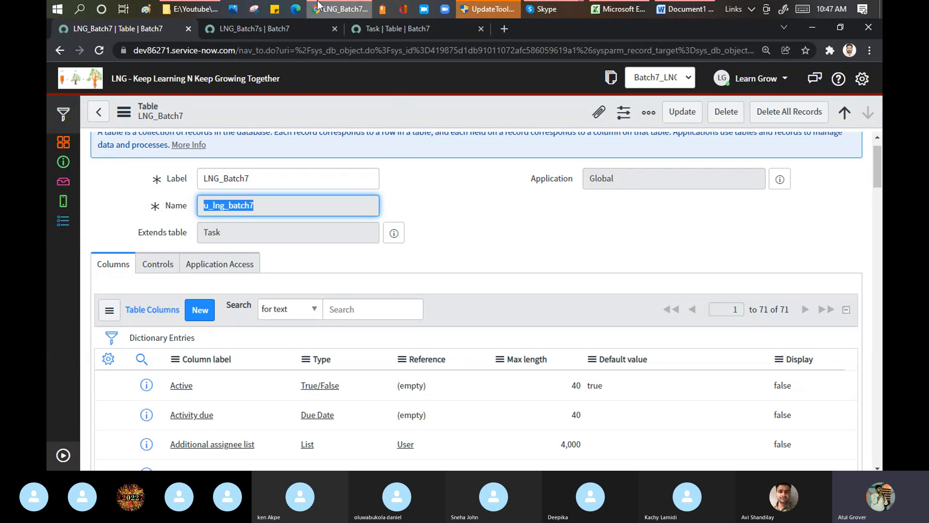
Examine the LNG_Batch7 table's column list from Active through to Sys ID
scroll(506, 254, "down", 4)
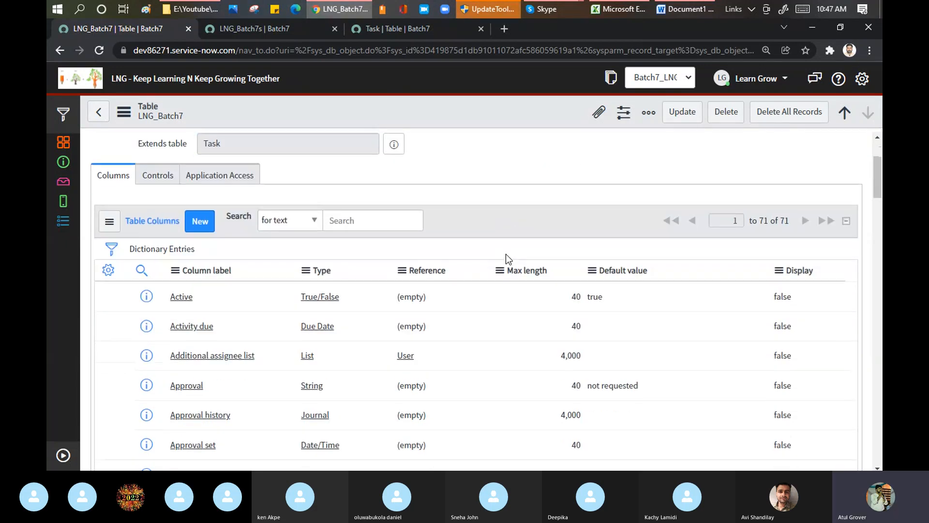
scroll(506, 254, "down", 6)
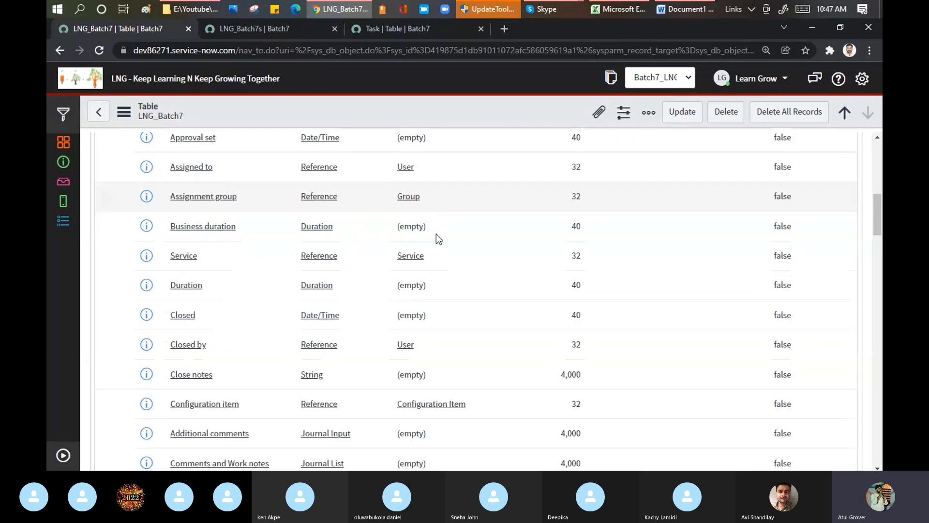
scroll(412, 245, "down", 4)
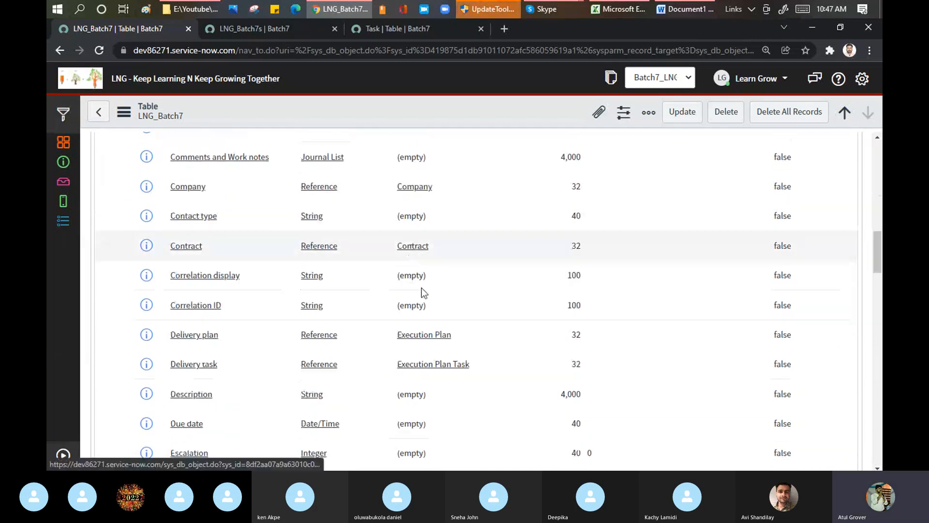
left_click_drag(877, 269, 879, 193)
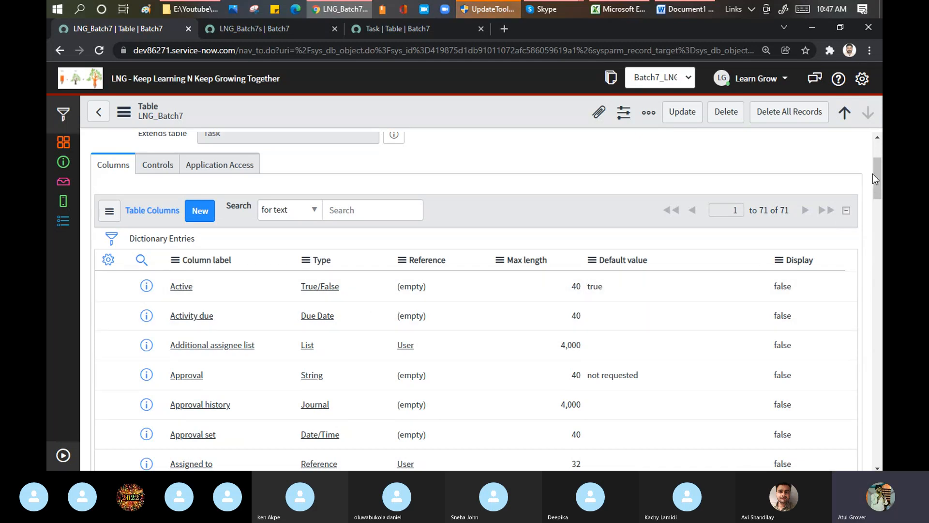
scroll(460, 306, "down", 3)
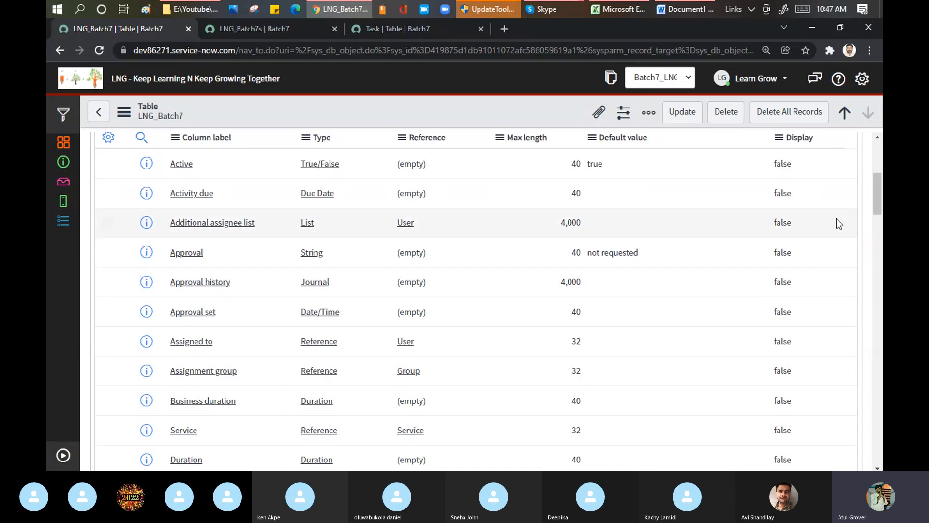
left_click_drag(879, 183, 881, 406)
scroll(190, 310, "down", 2)
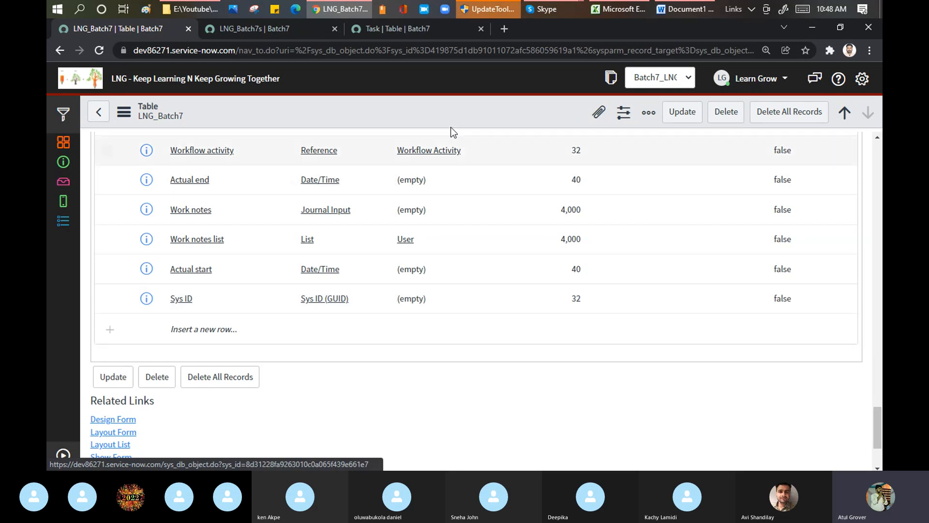
Check the Training Batch 7 call window in Skype and return to the LNG_Batch7 table record in the browser
mouse_move(538, 13)
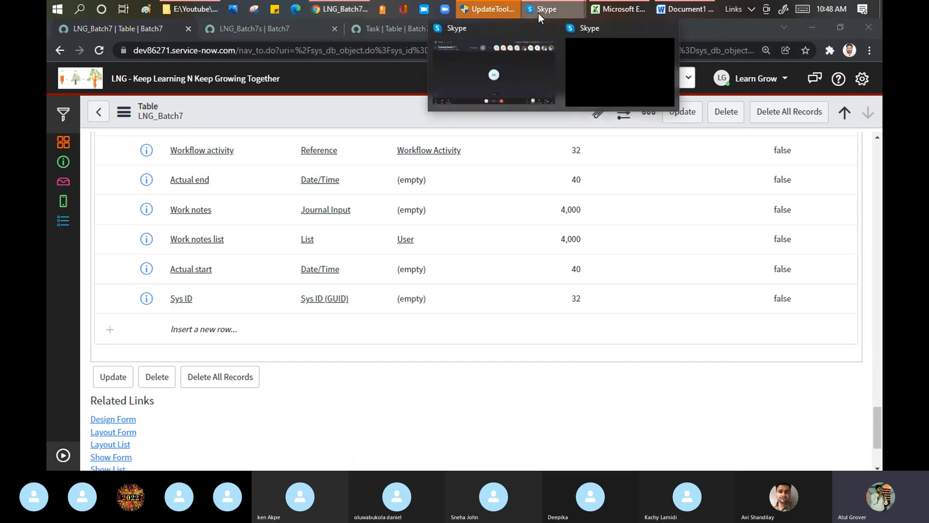
left_click(491, 71)
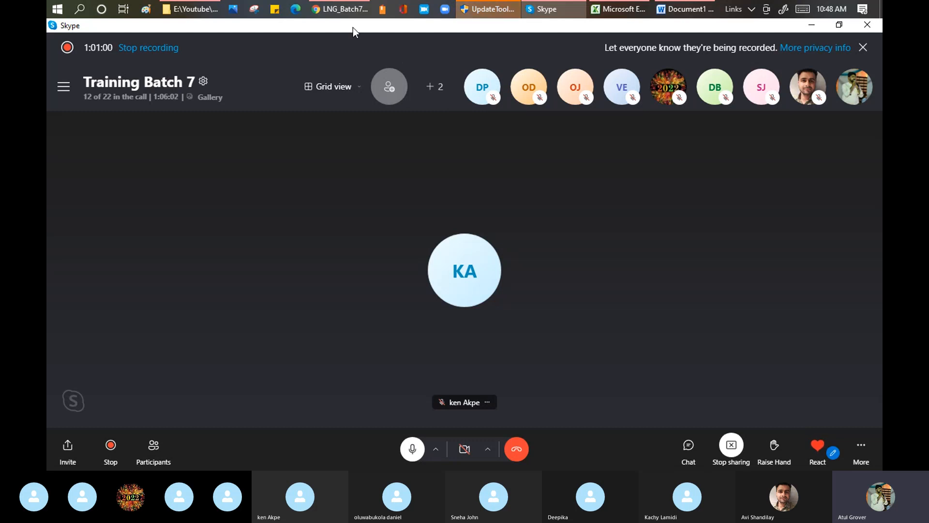
left_click(345, 10)
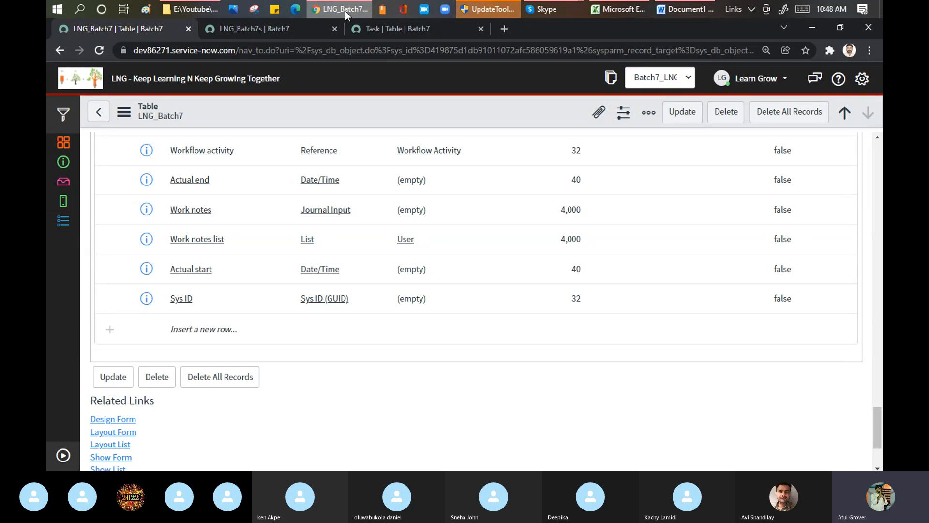
Highlight the Sys ID column label and the record's sys_id value in the page URL
left_click_drag(194, 299, 168, 300)
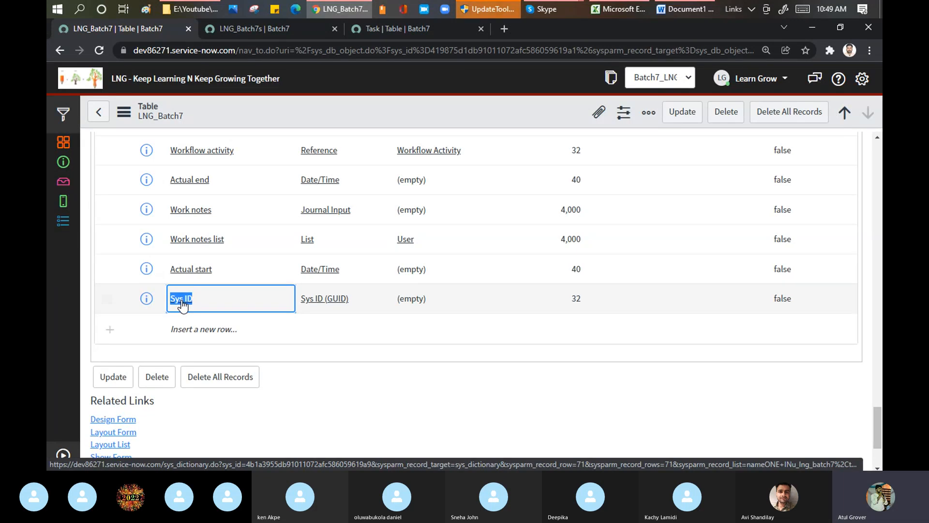
left_click_drag(420, 51, 576, 52)
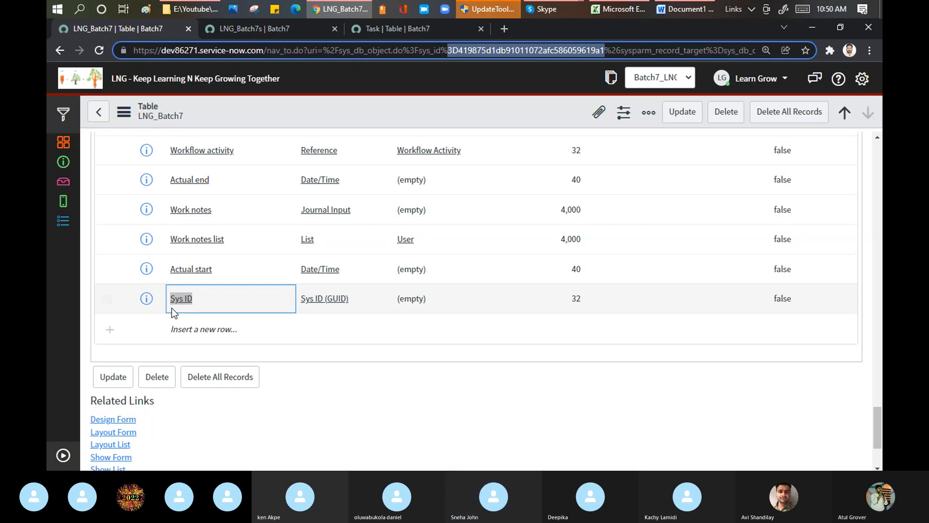
Look at the Skype call again and switch back to the LNG_Batch7 columns in ServiceNow
mouse_move(554, 9)
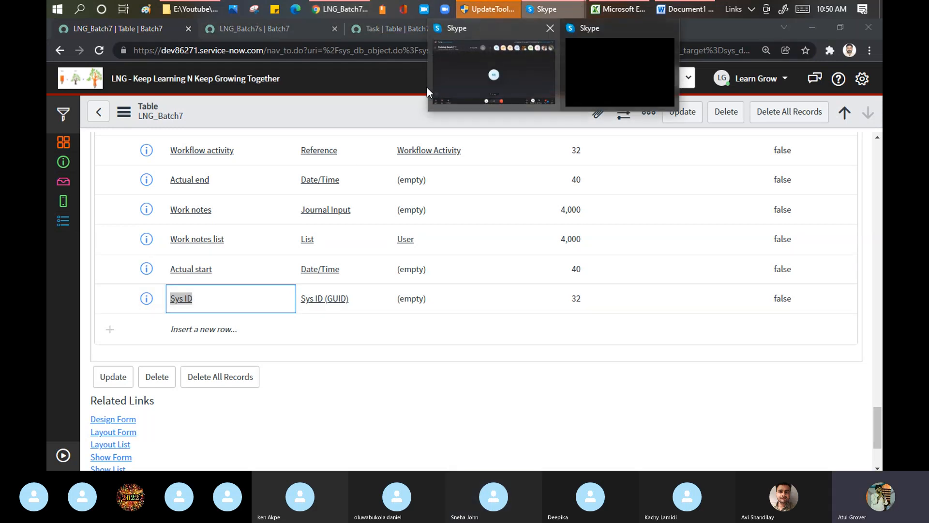
left_click(462, 74)
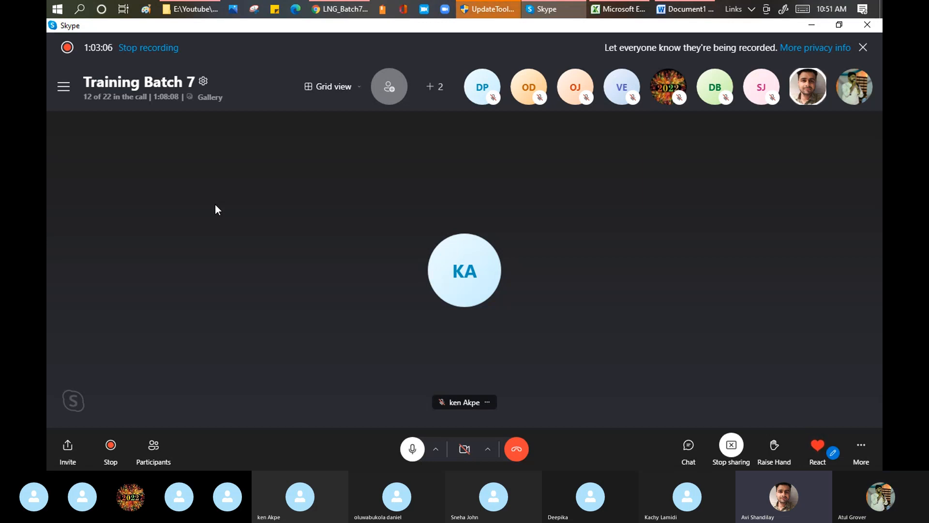
left_click(347, 10)
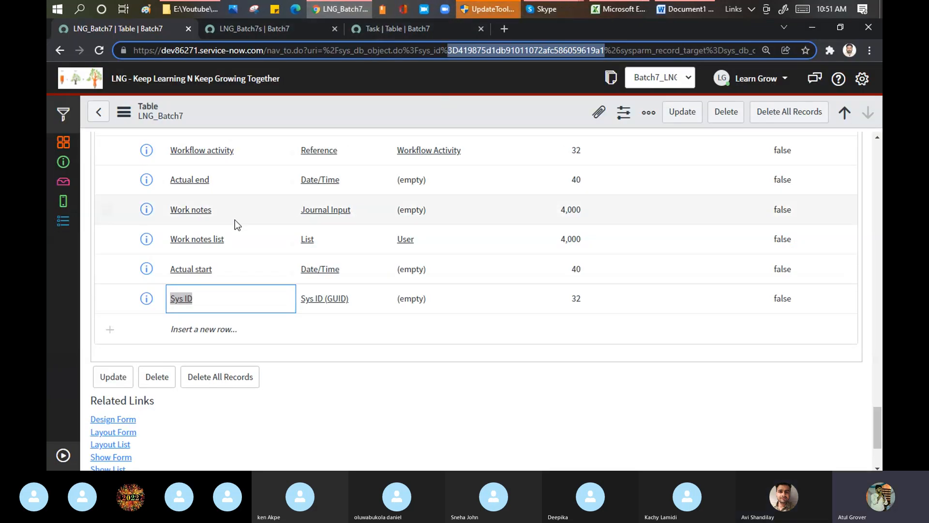
Filter the tables list by Name for the trainee's first name plus an underscore, and highlight the matching table's name
left_click(100, 113)
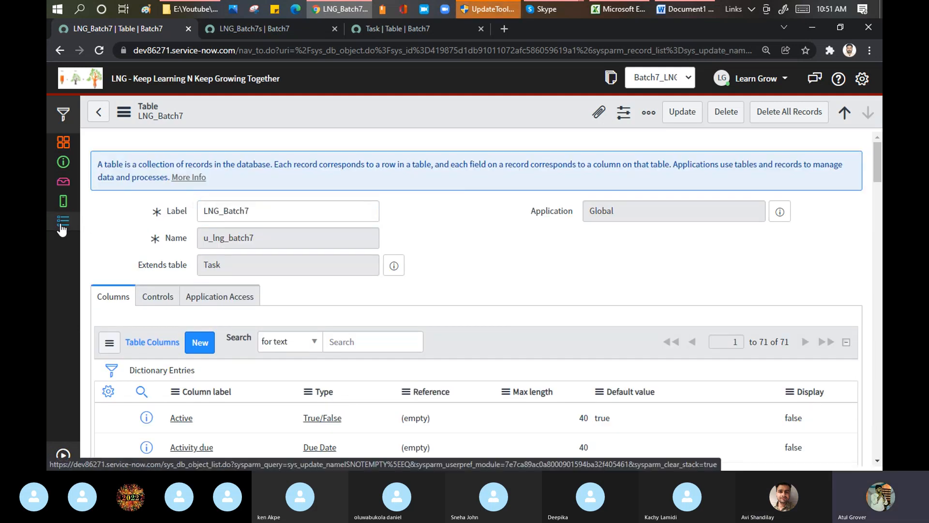
left_click(62, 226)
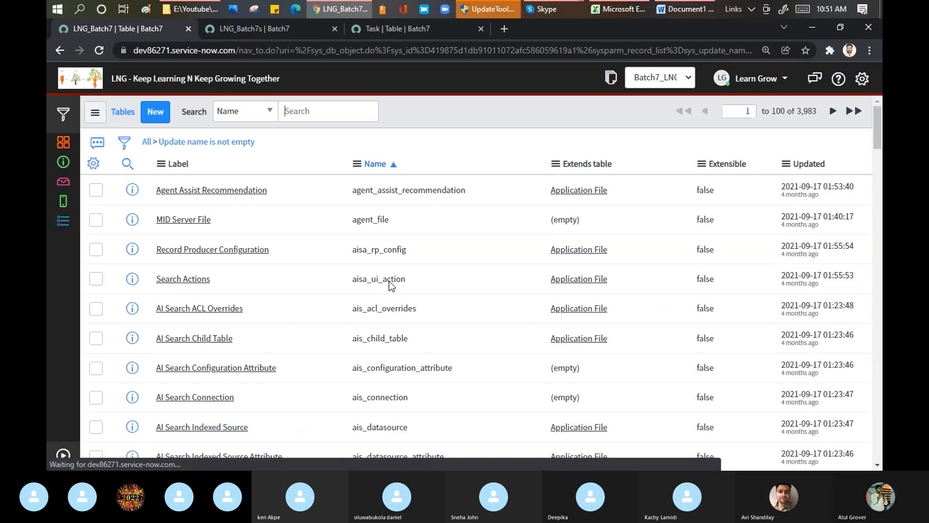
left_click(393, 189)
type("*a")
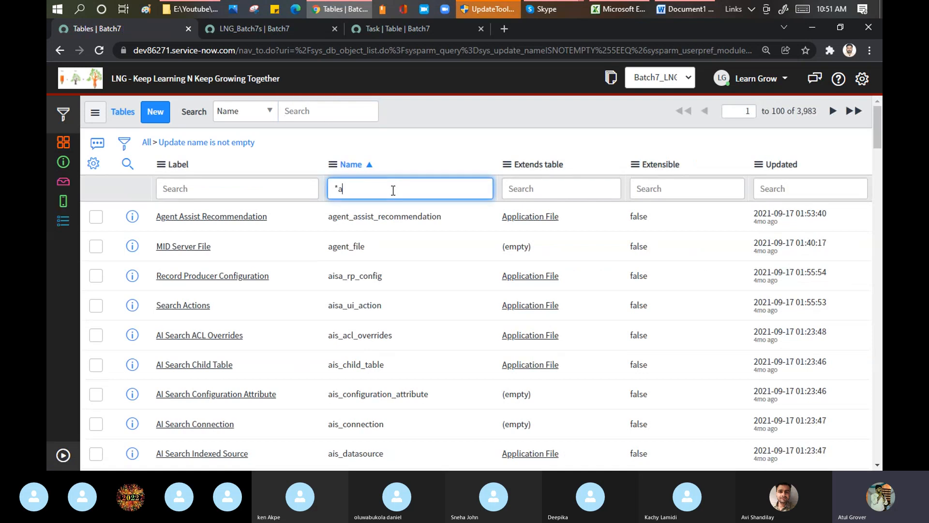
type("vi")
key("Return")
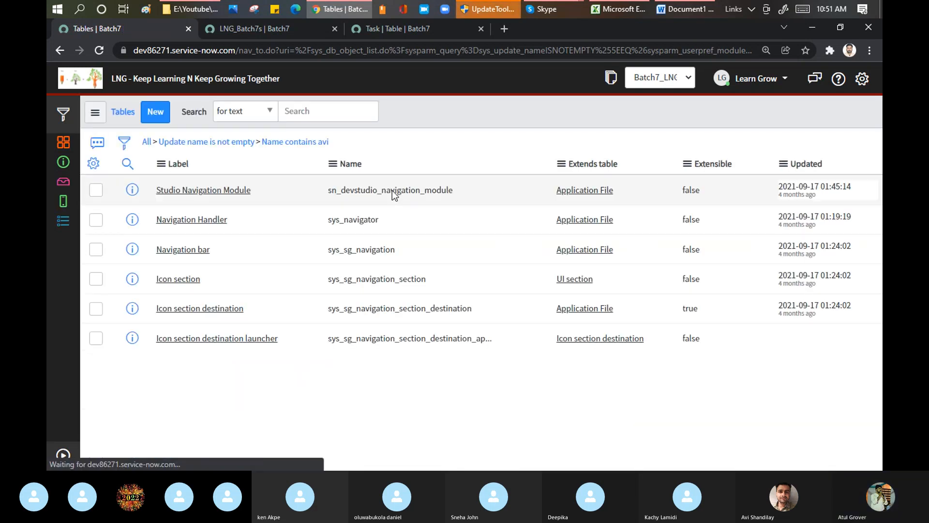
type("_")
key("Return")
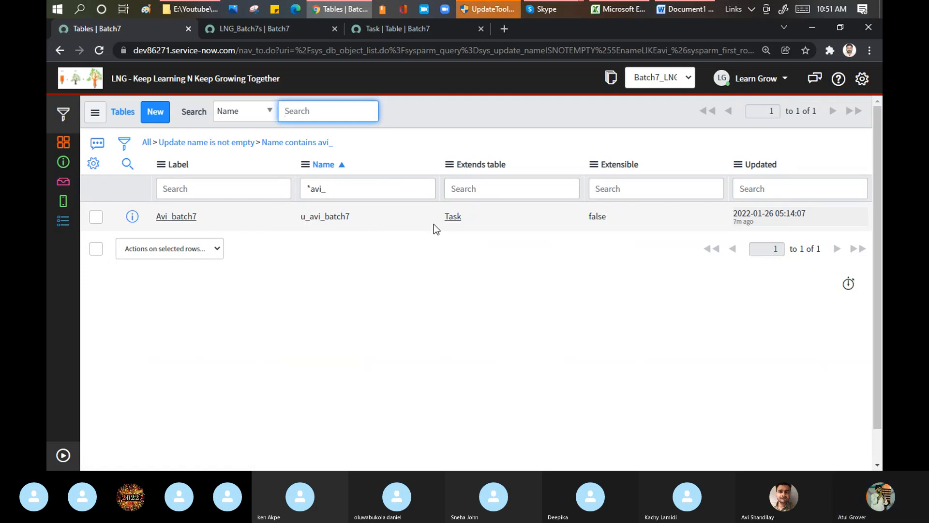
left_click_drag(358, 220, 300, 216)
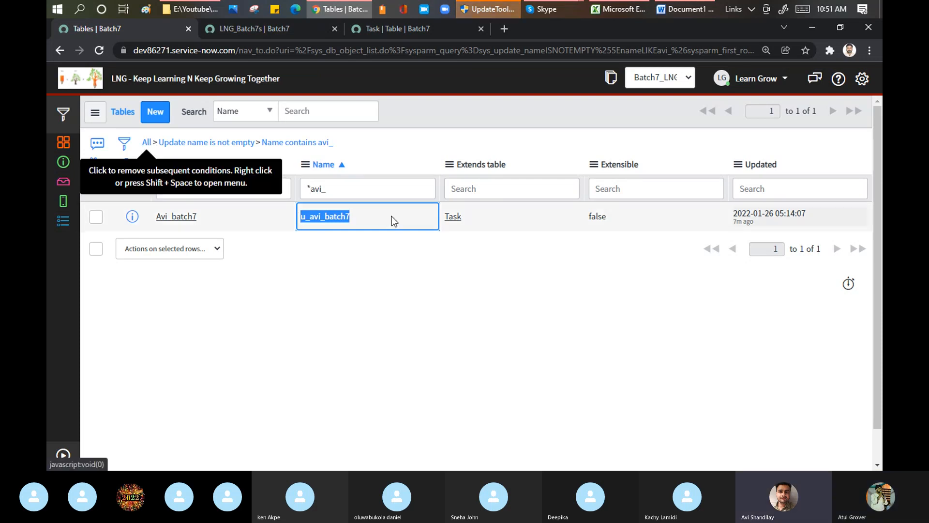
left_click(435, 278)
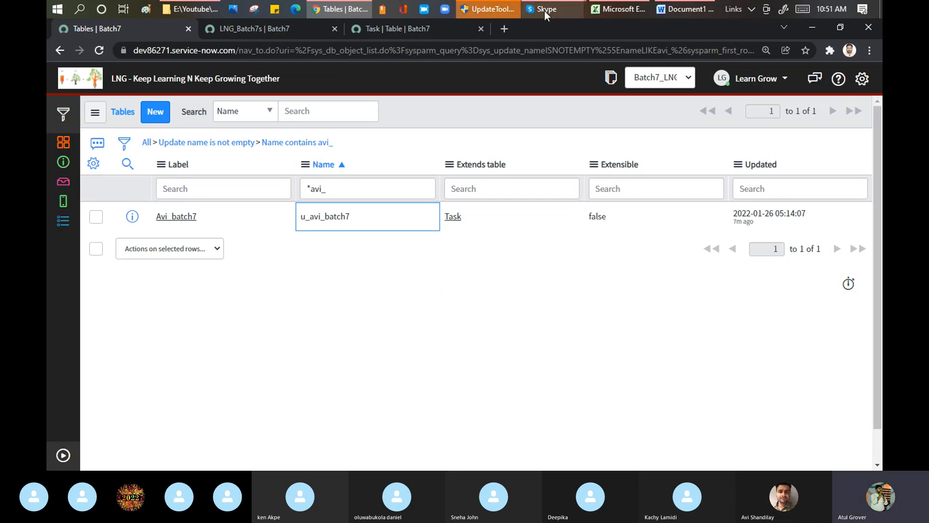
Switch to the Training Batch 7 call in Skype
mouse_move(545, 12)
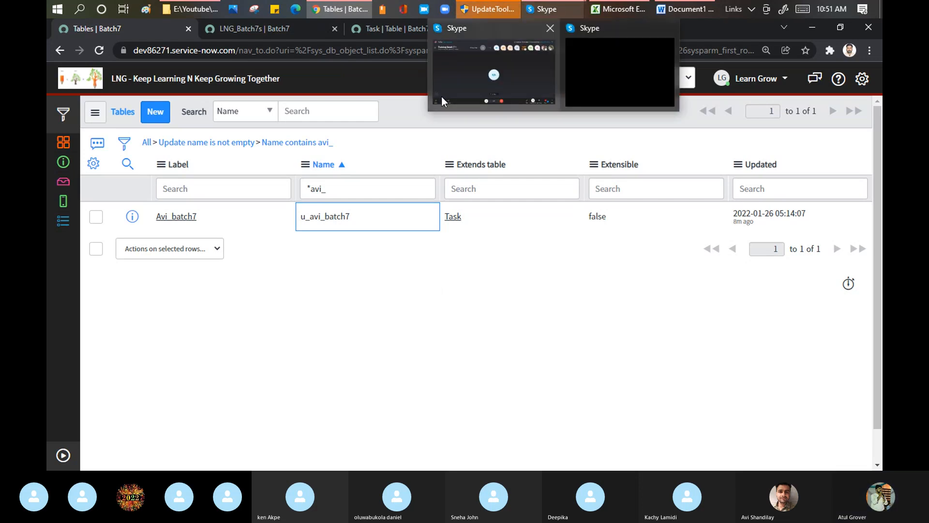
mouse_move(451, 74)
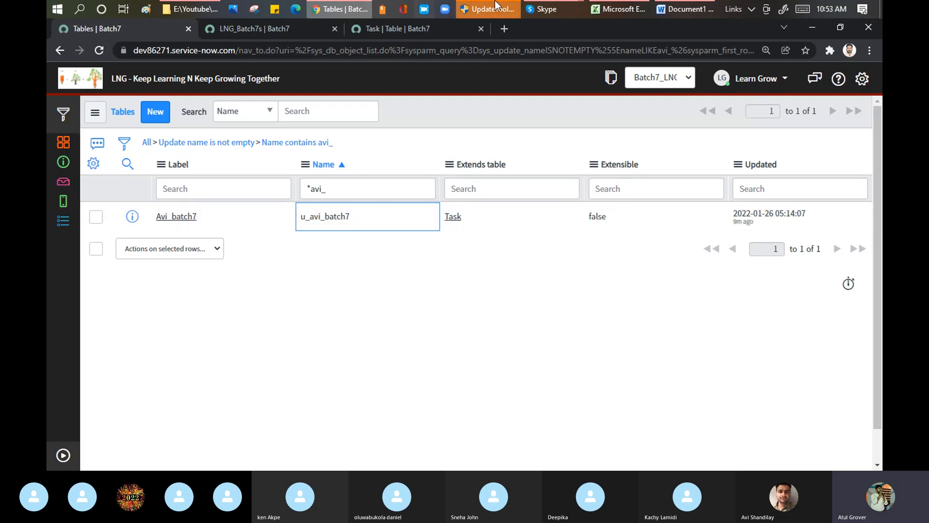
mouse_move(542, 9)
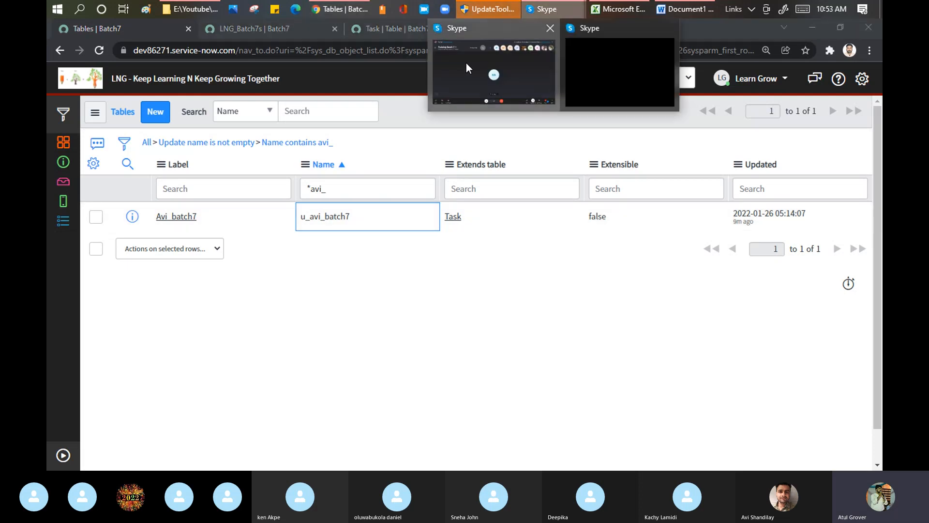
left_click(466, 63)
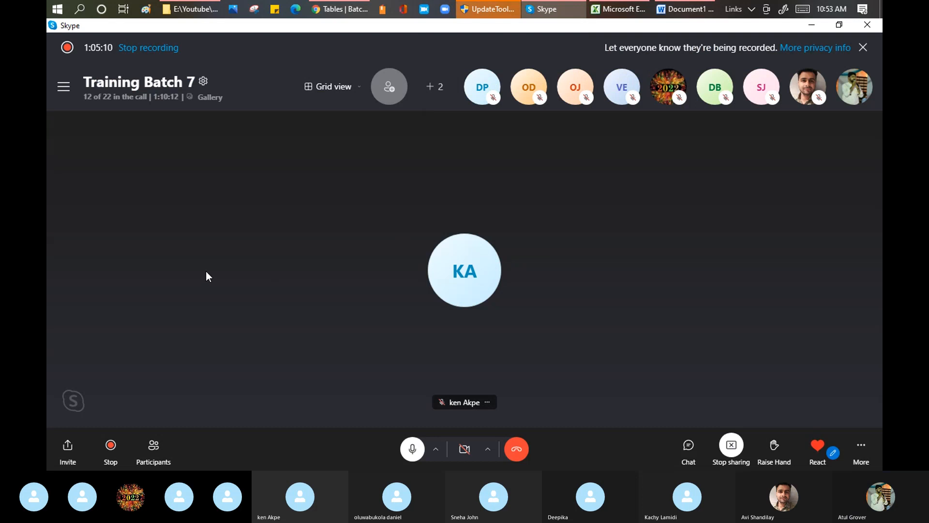